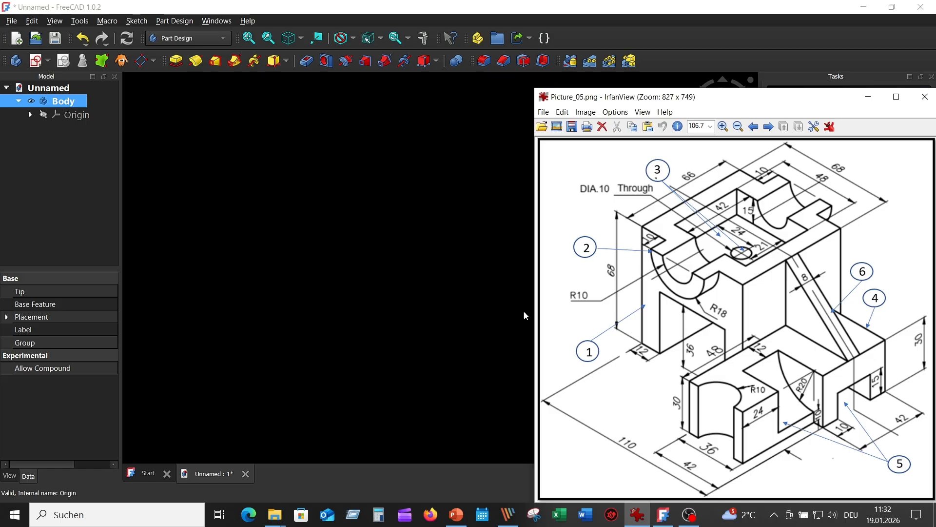
Step: Switch back to FreeCAD and start a new sketch on the body's XZ plane
click(411, 218)
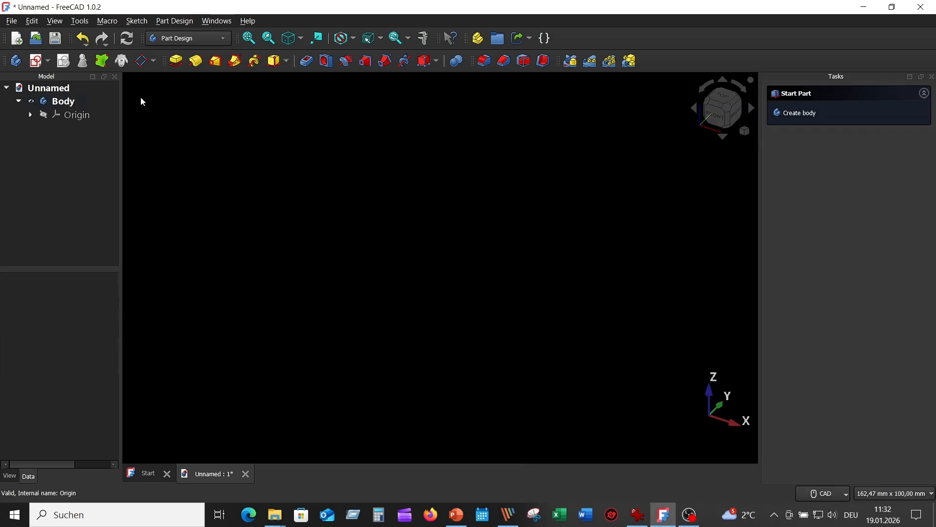
click(38, 62)
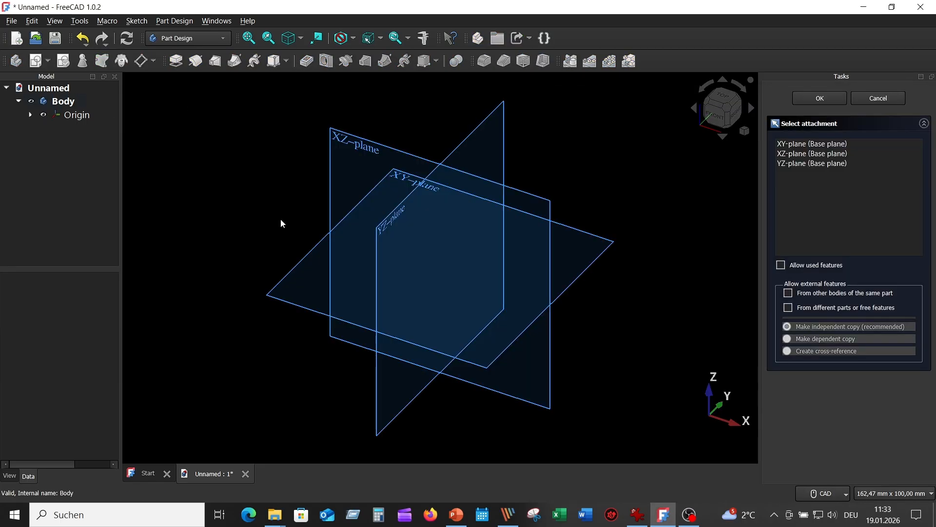
click(344, 141)
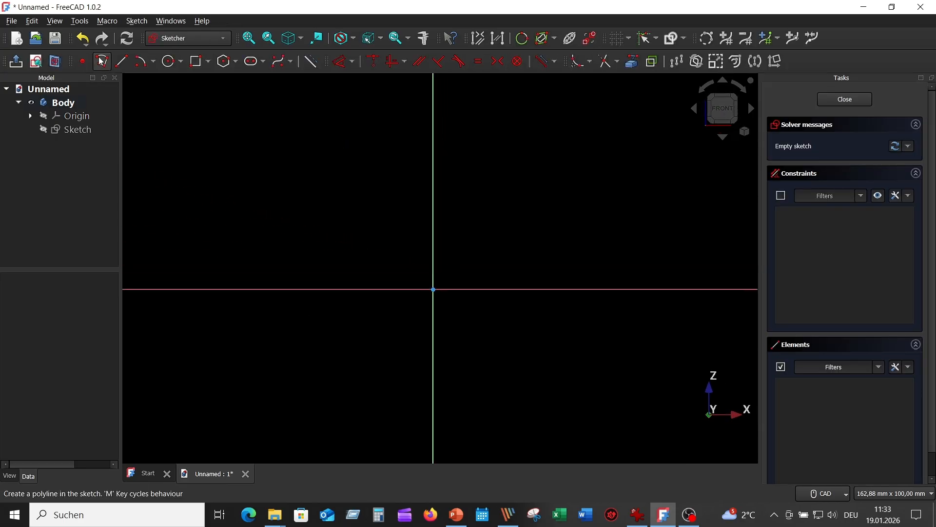
Step: Sketch a closed inverted-U outline about 64 mm wide and 50 mm high on the horizontal axis, with an opening about 29 mm high
click(102, 61)
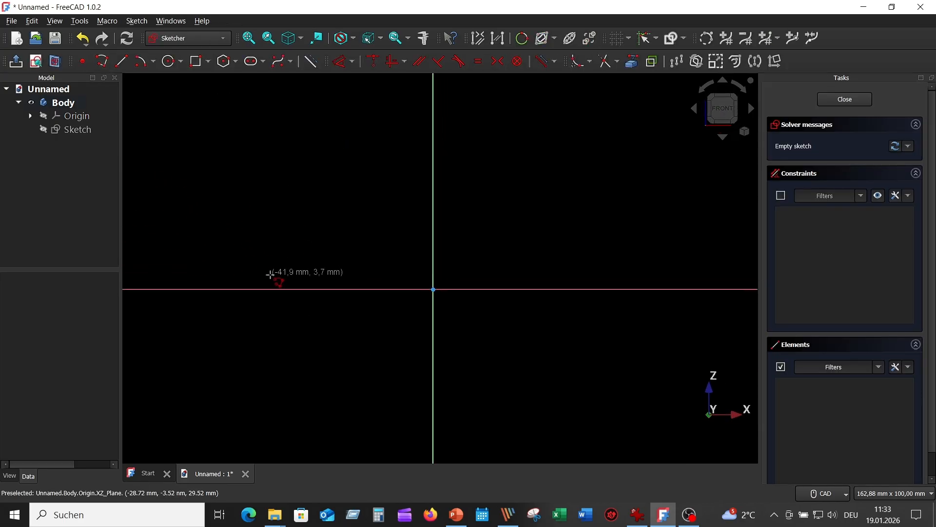
click(394, 289)
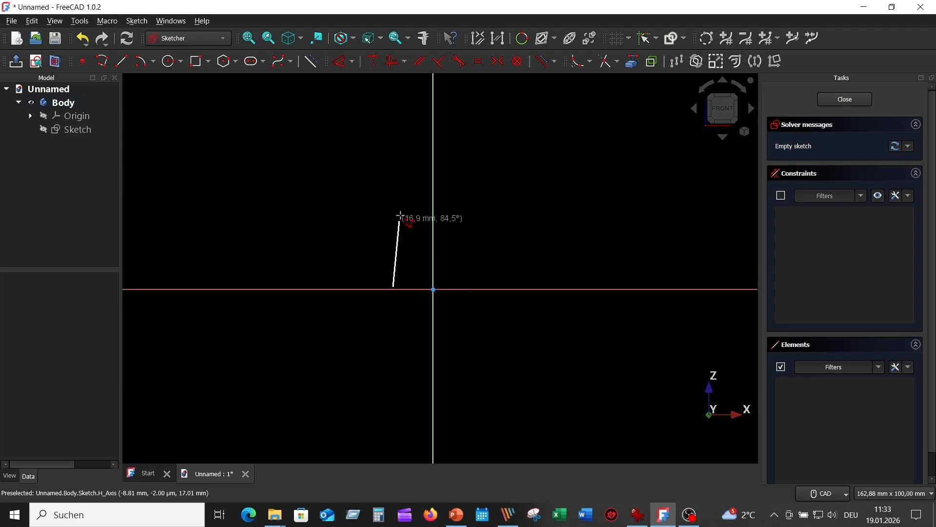
click(393, 177)
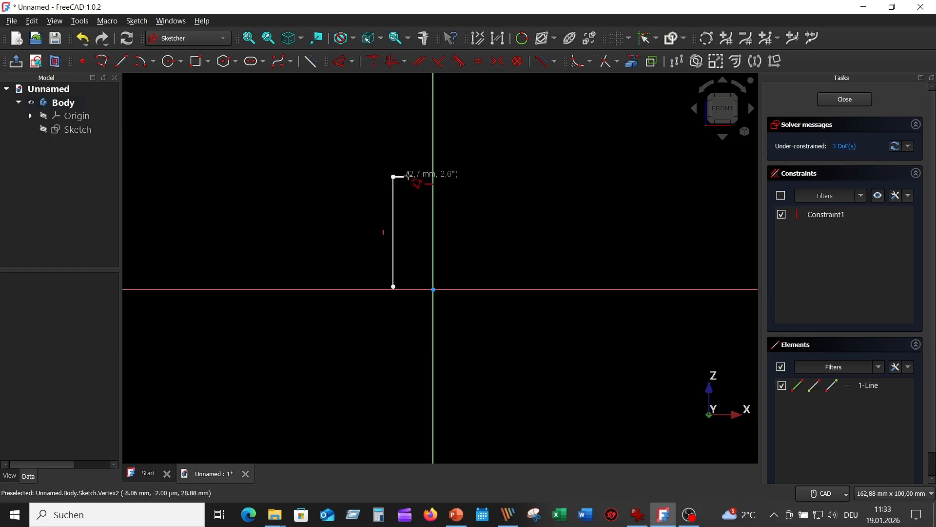
click(479, 177)
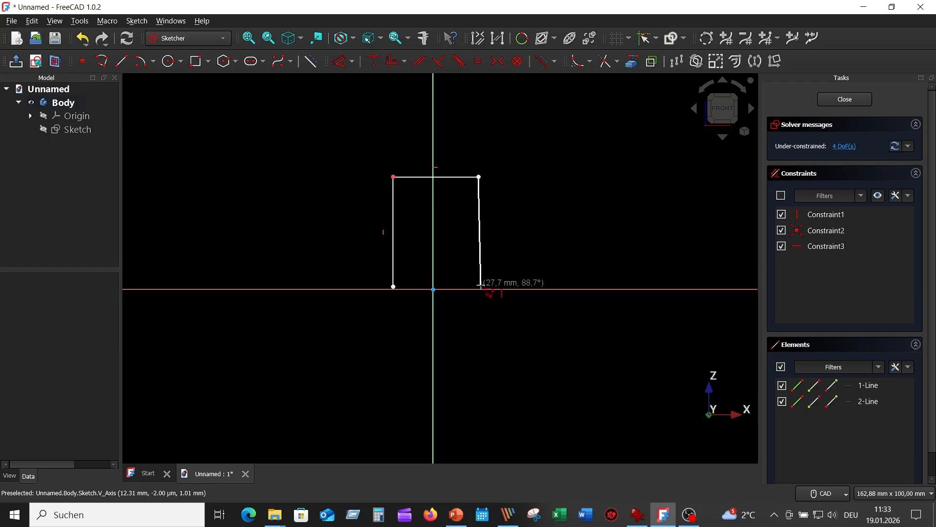
click(479, 289)
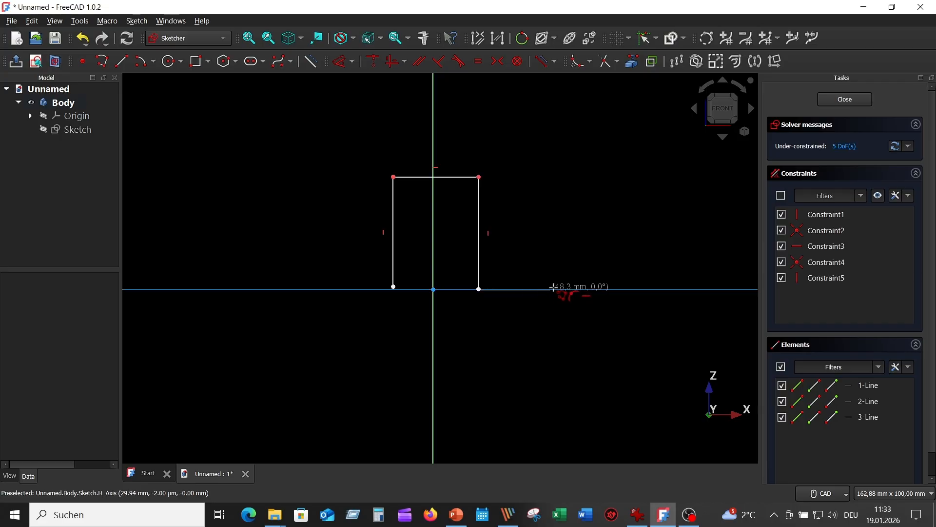
click(587, 288)
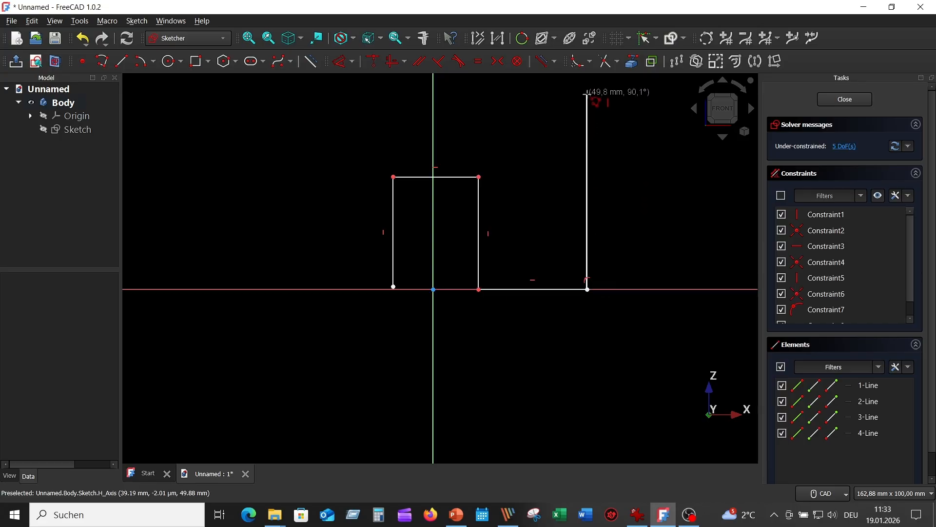
click(587, 94)
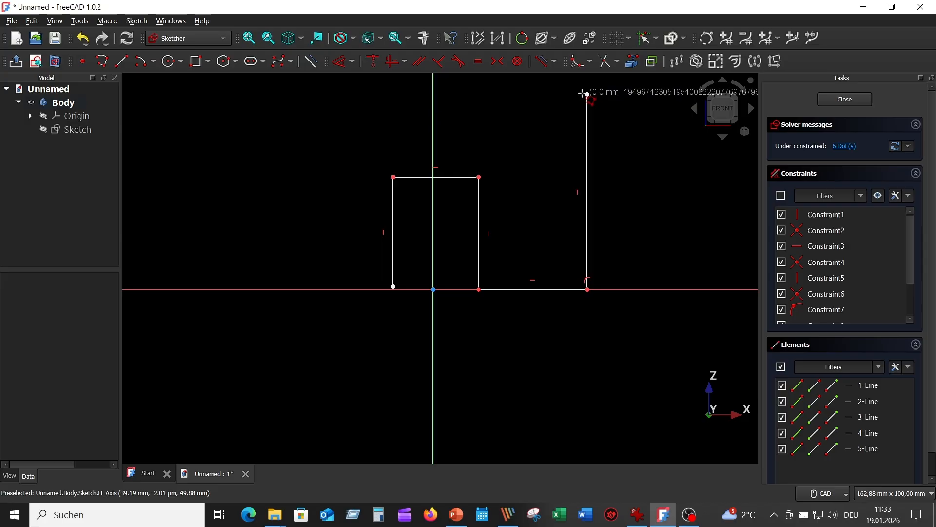
click(337, 94)
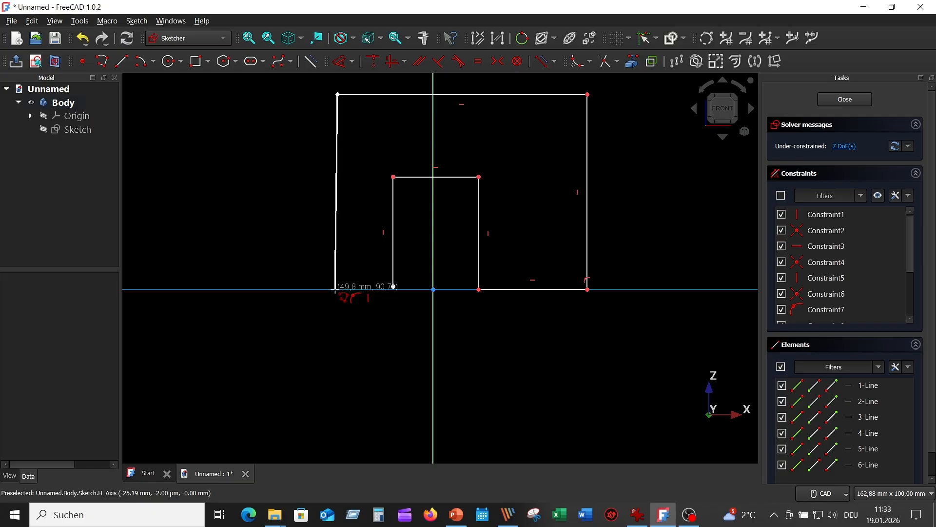
click(336, 289)
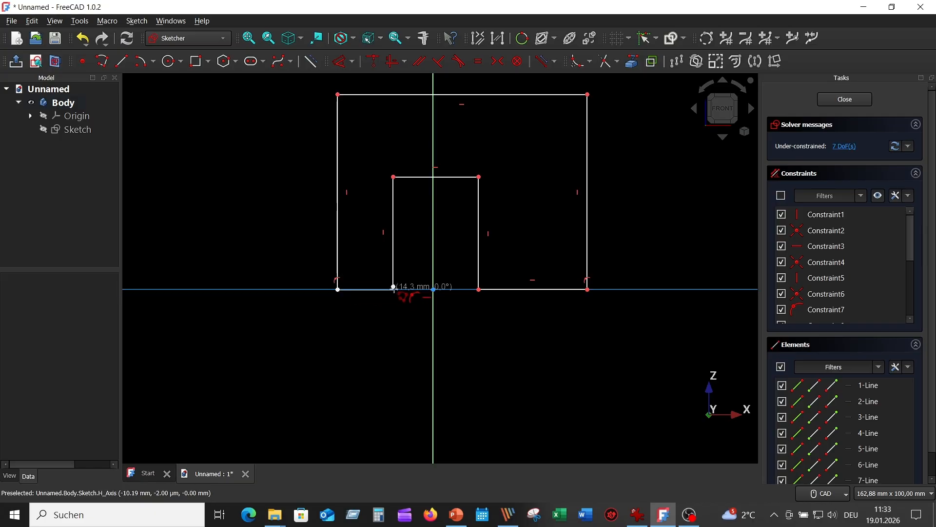
click(393, 287)
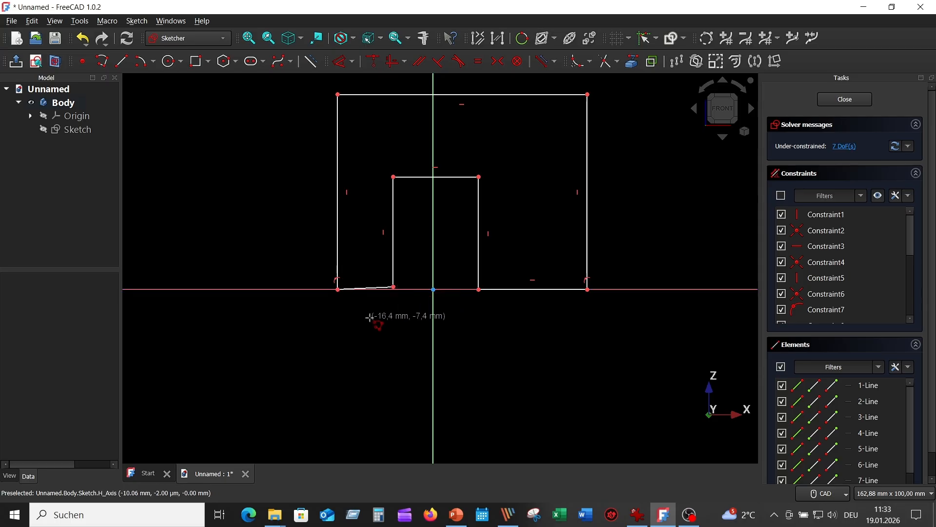
scroll(380, 321, up, 3)
key(Escape)
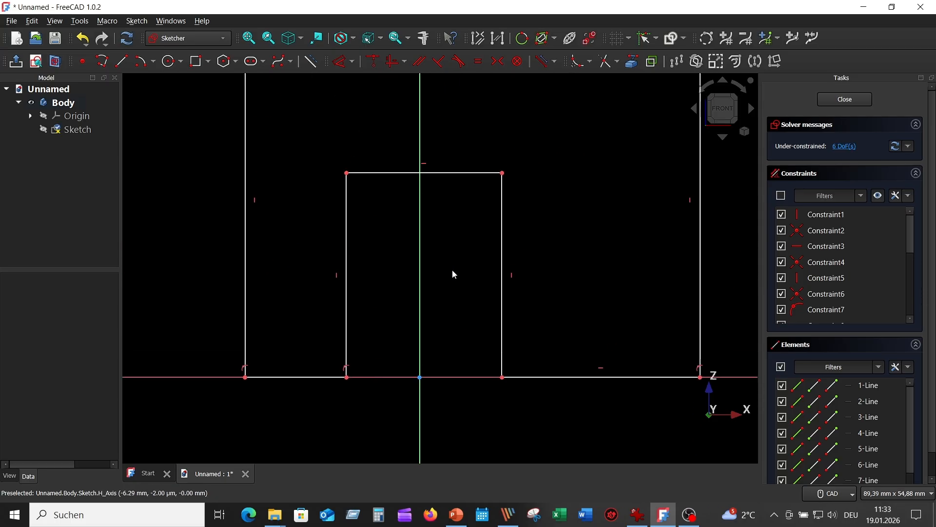
Step: Constrain the two upper corners of the inner opening symmetric about the vertical axis
click(503, 185)
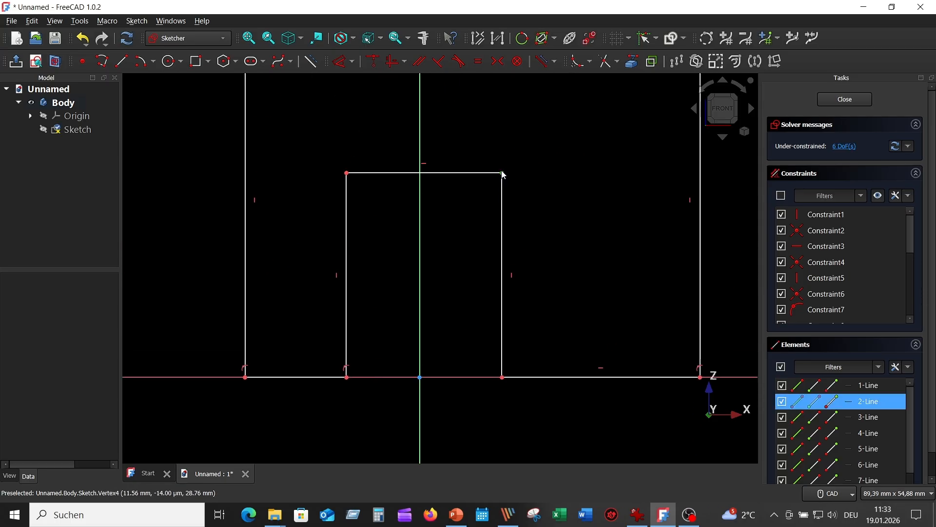
click(346, 174)
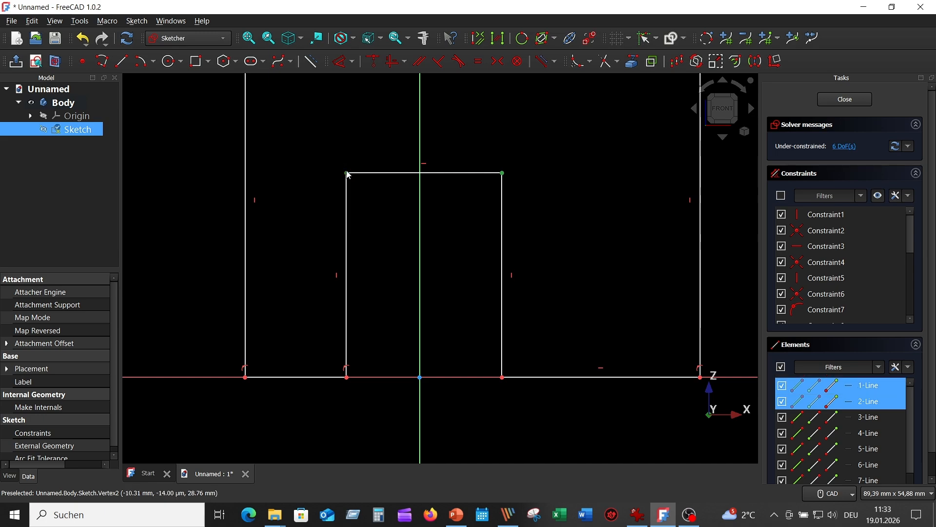
click(417, 135)
click(498, 61)
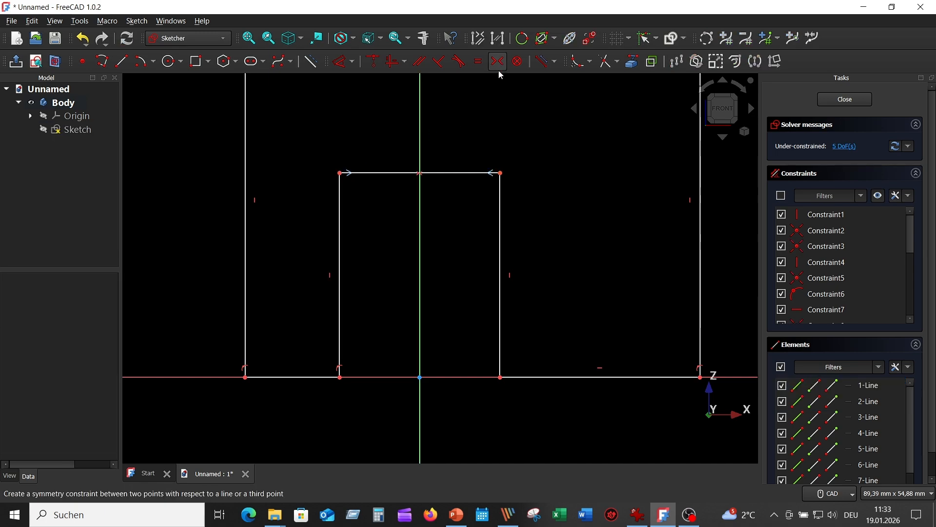
Step: Dimension the outer vertical edge of the profile and set its height to 68 mm
scroll(507, 229, down, 5)
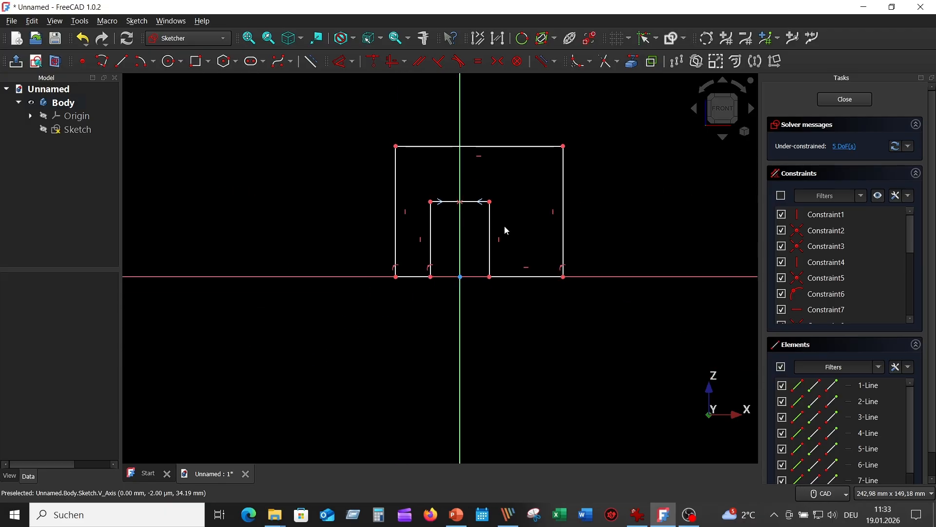
scroll(507, 231, up, 4)
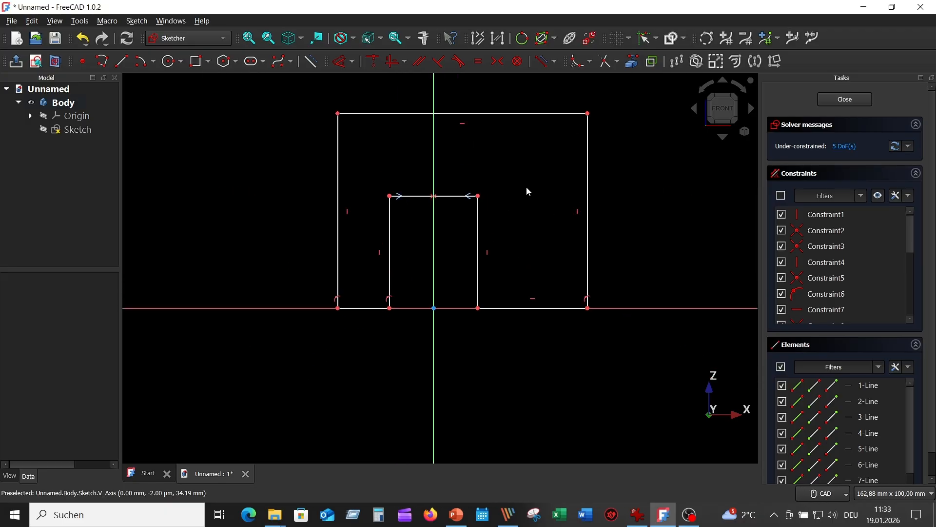
click(344, 63)
click(338, 187)
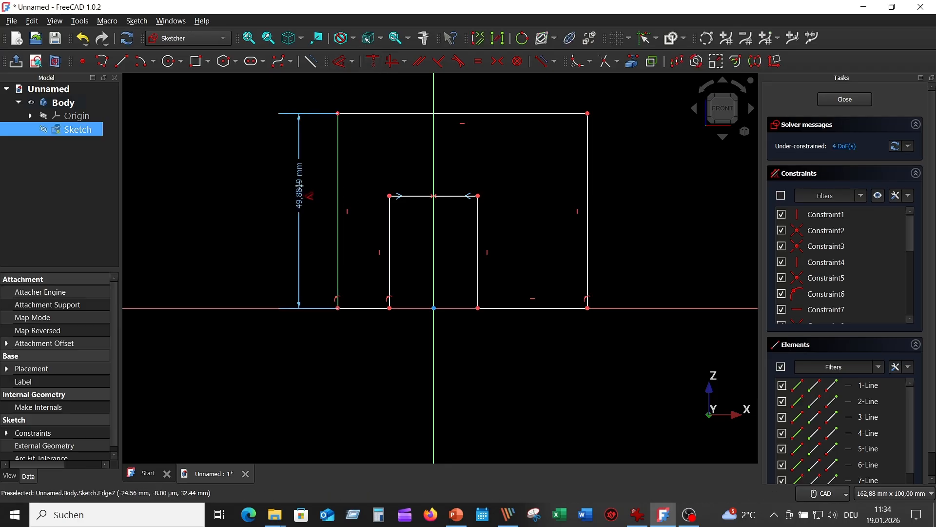
click(301, 190)
text(68)
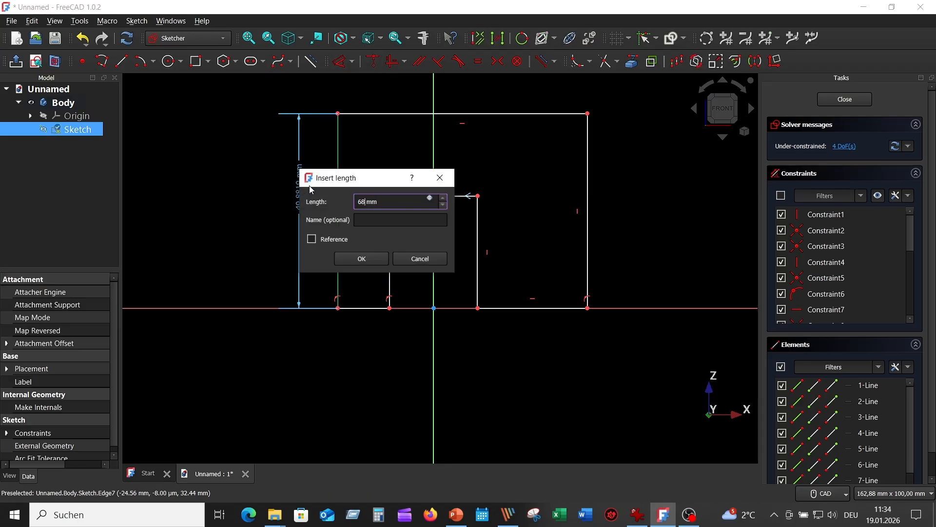
key(Return)
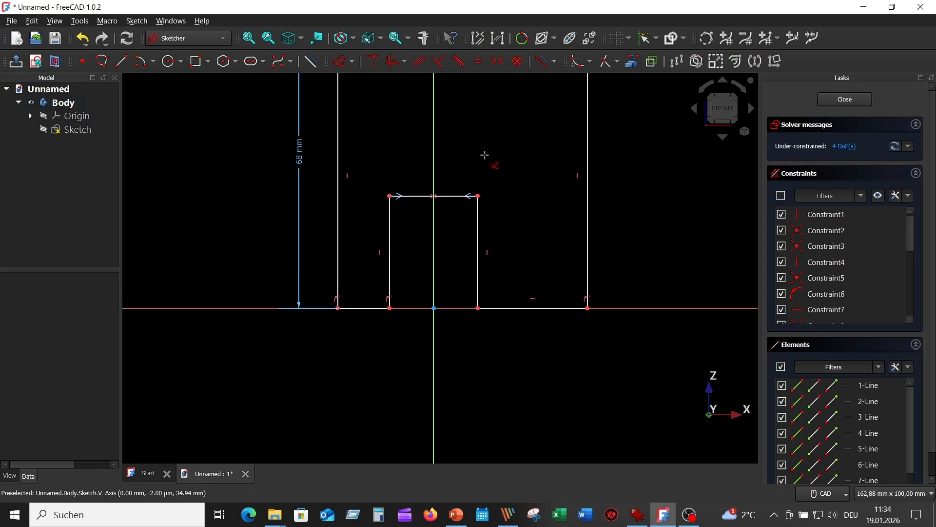
Step: Dimension the upper horizontal edge of the profile and set its width to 68 mm
scroll(495, 161, down, 3)
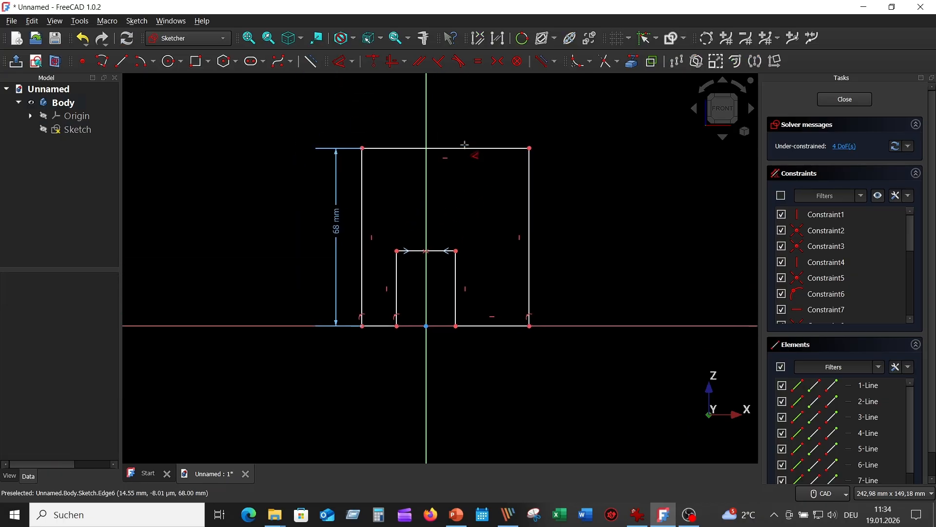
click(468, 148)
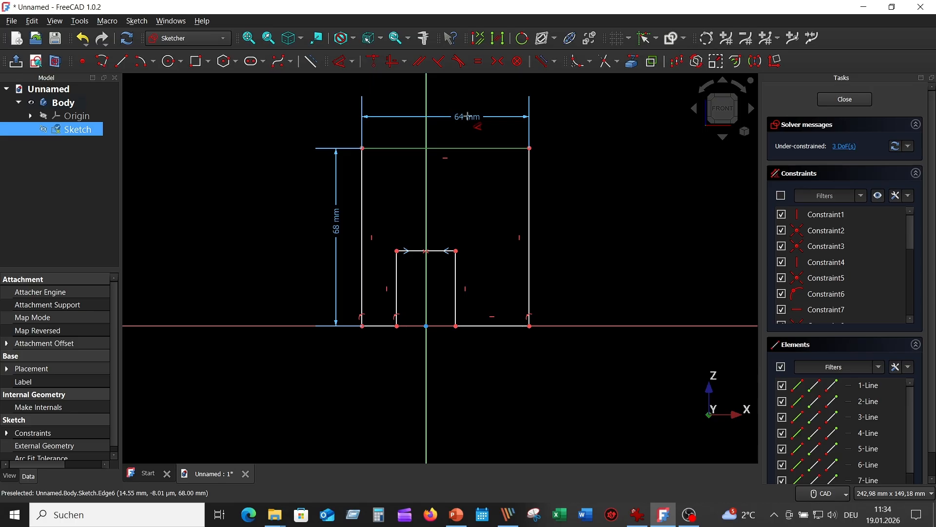
click(467, 116)
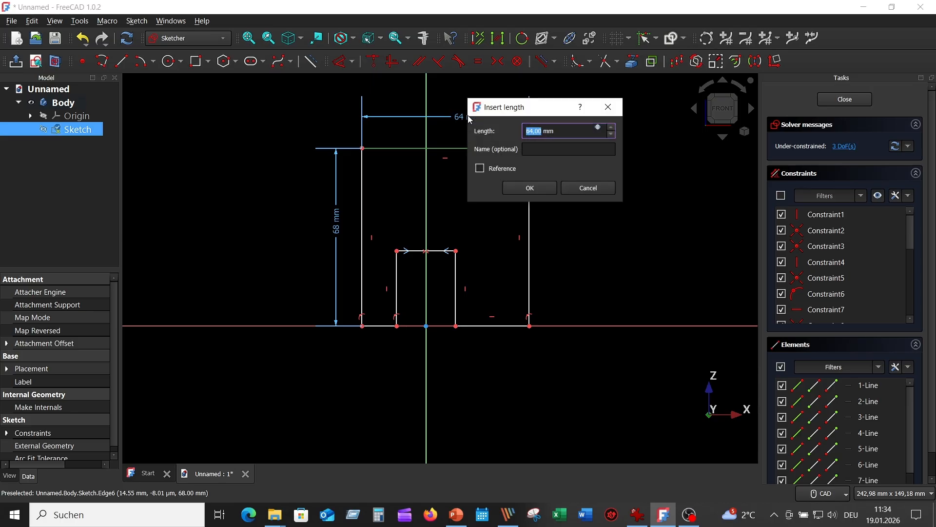
text(68)
key(Return)
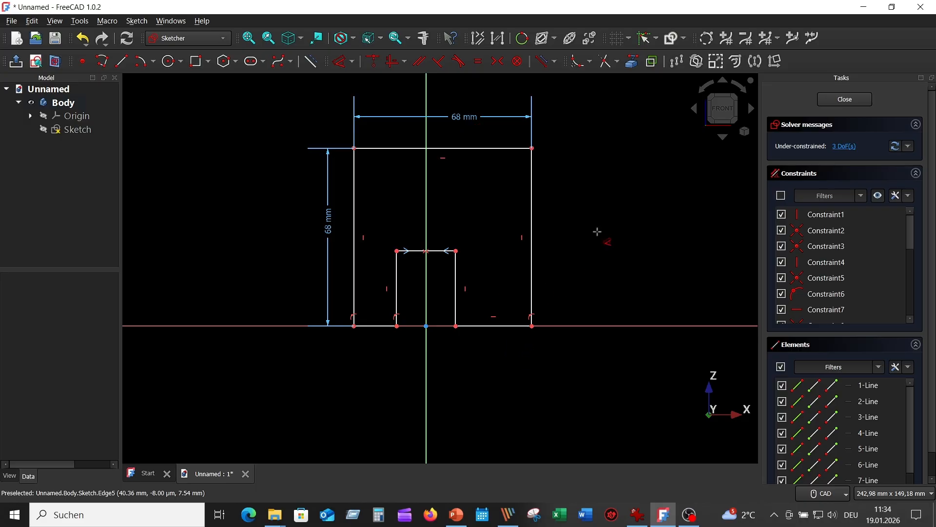
Step: Dimension the base edges of both legs and set each leg's width to 12 mm
click(372, 326)
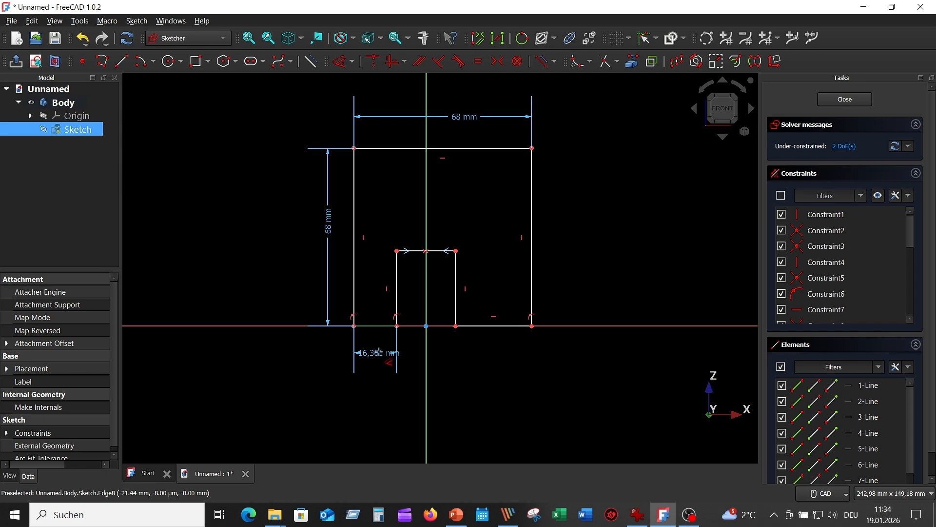
click(375, 353)
text(12)
key(Return)
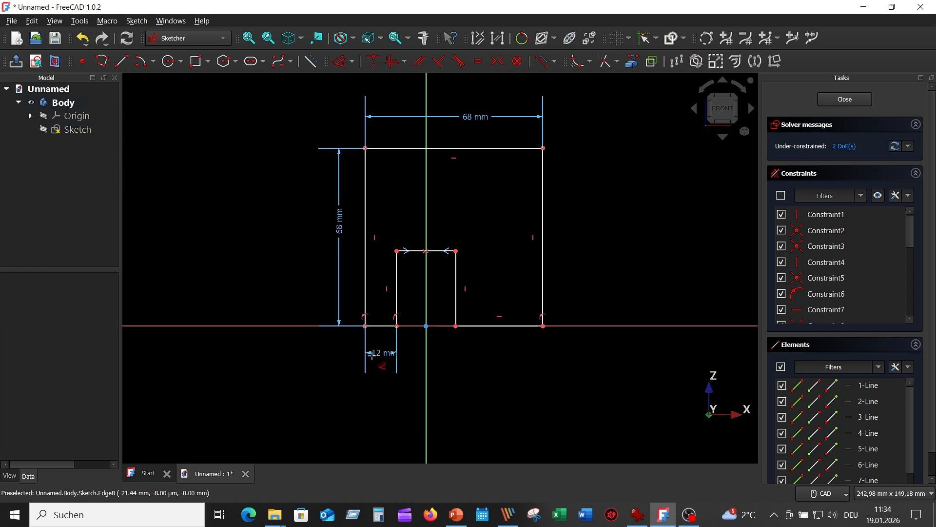
click(515, 326)
click(519, 349)
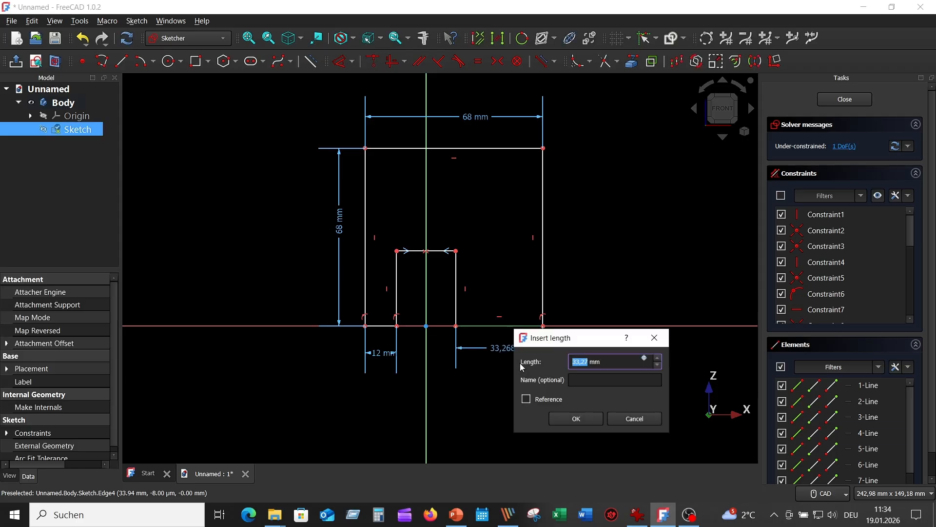
text(12)
key(Return)
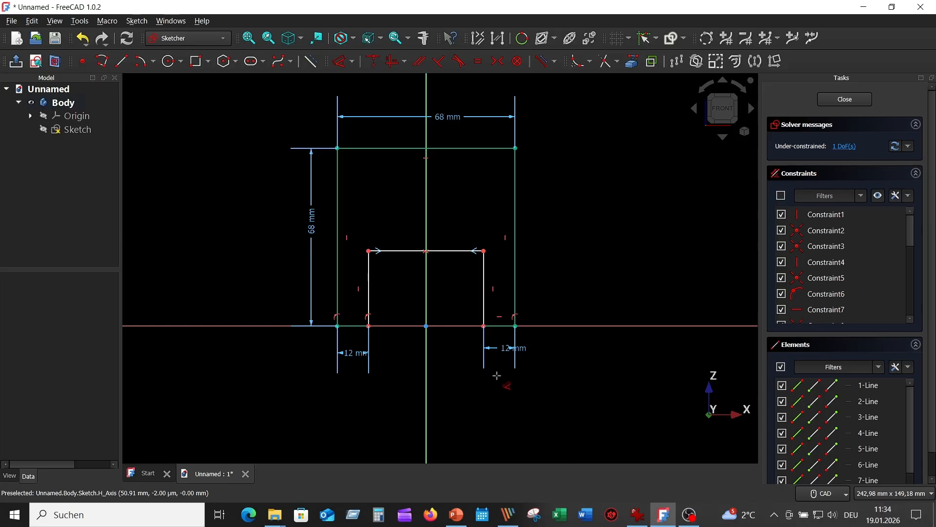
Step: Dimension the distance from the horizontal axis to the opening's upper edge and set it to 36 mm
click(453, 326)
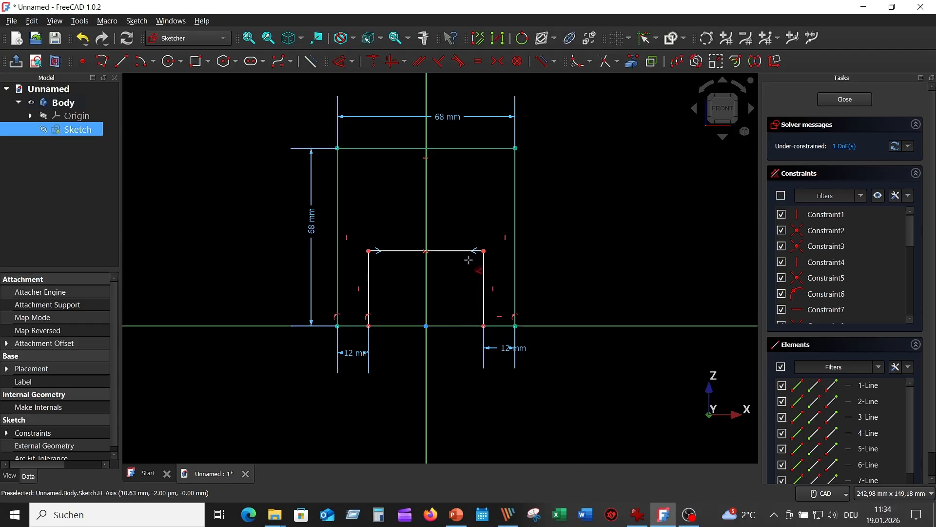
click(450, 250)
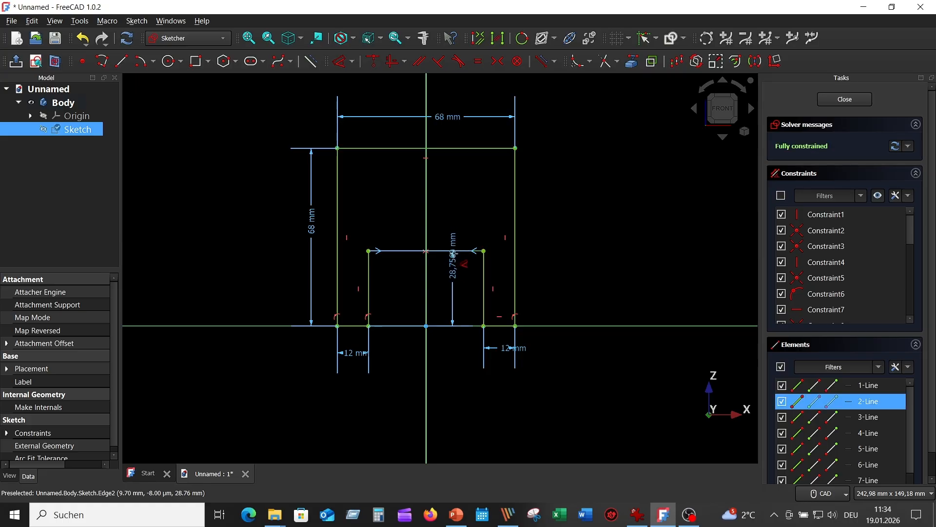
click(456, 202)
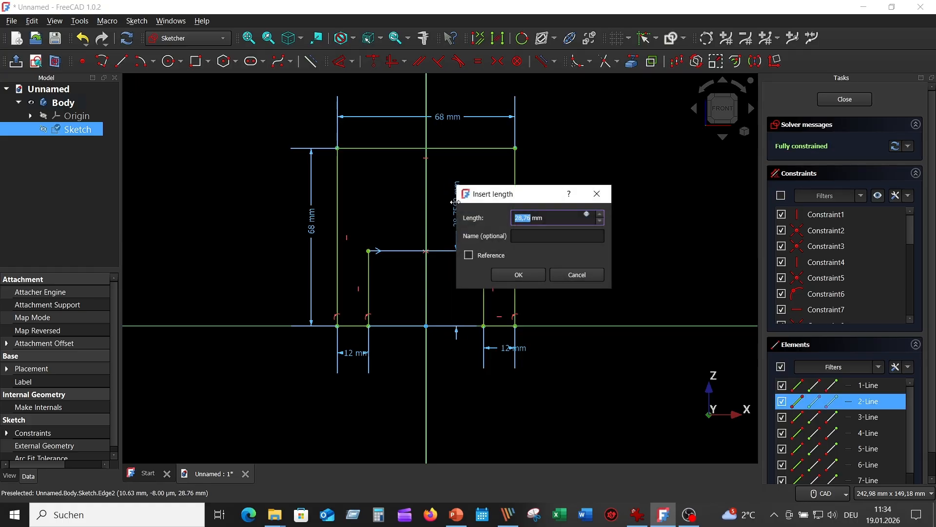
text(36)
key(Return)
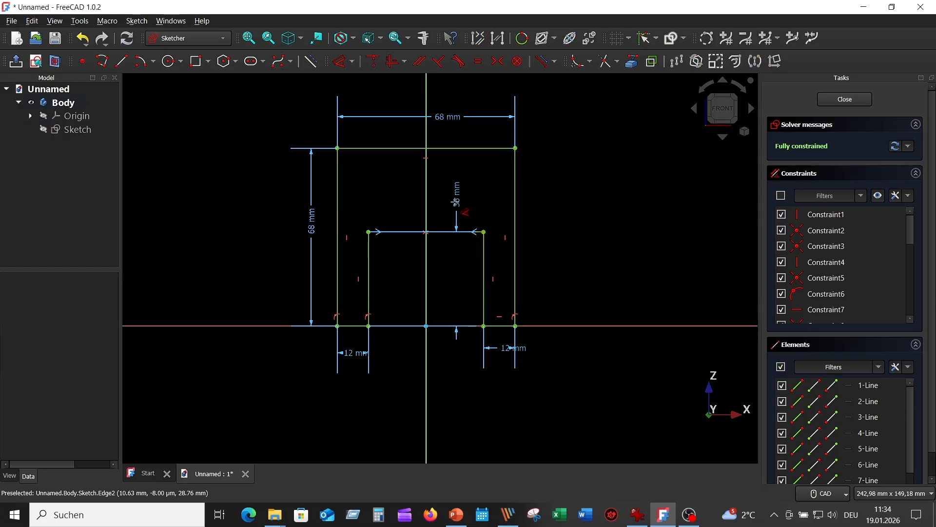
Step: Bring up the reference drawing Picture_05.png in IrfanView to check the remaining dimensions
click(637, 514)
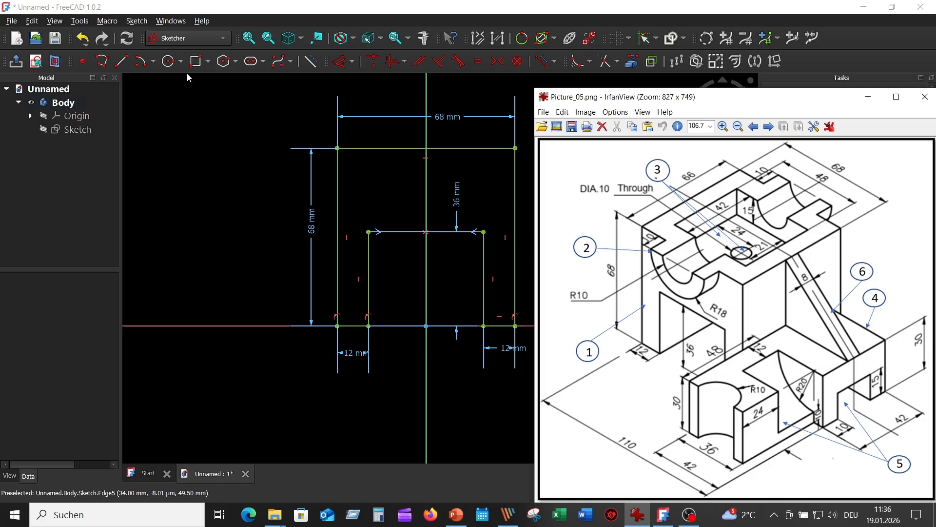
Step: Draw a 20 mm diameter circle centred on the vertical axis just below the upper edge and move its dimension label outside the profile
click(169, 60)
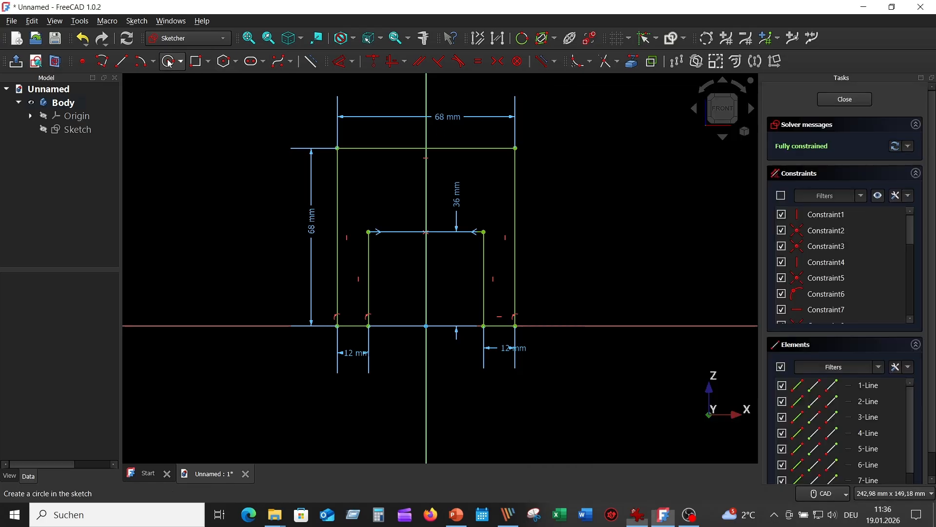
click(426, 171)
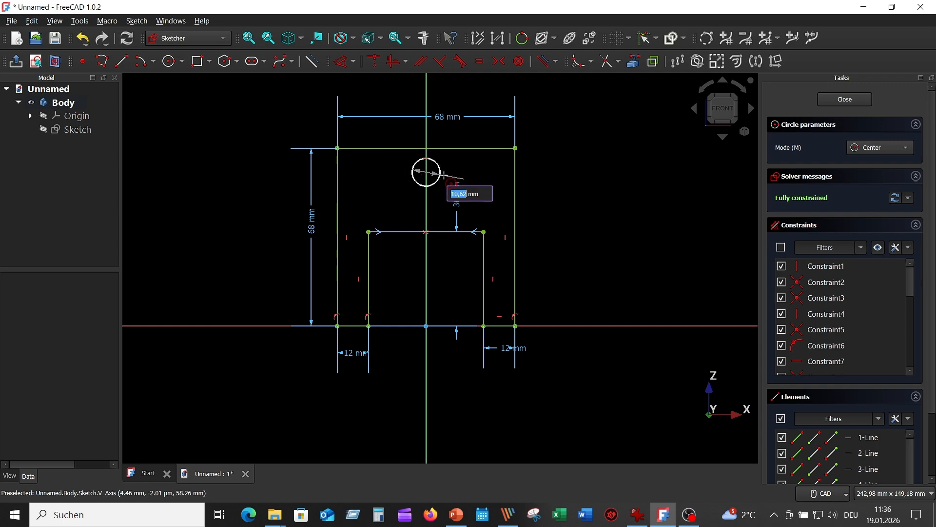
text(10)
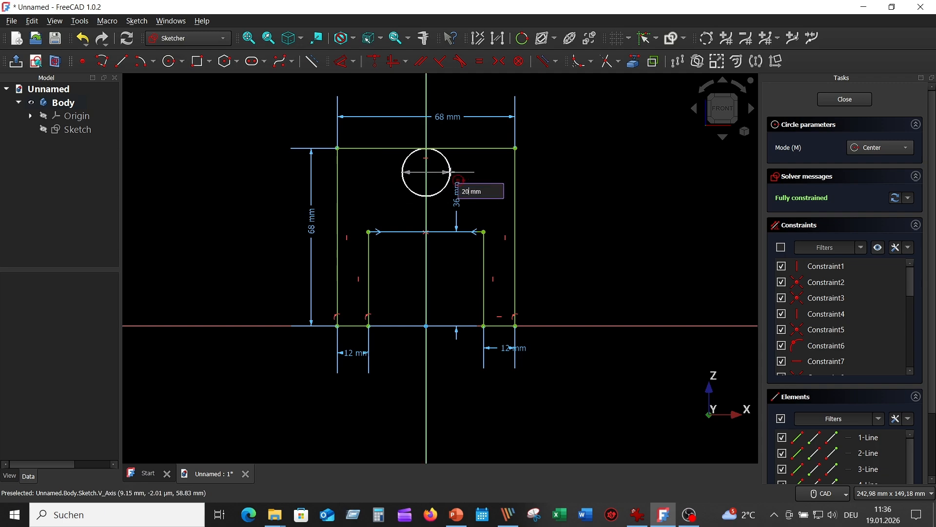
key(Return)
key(Escape)
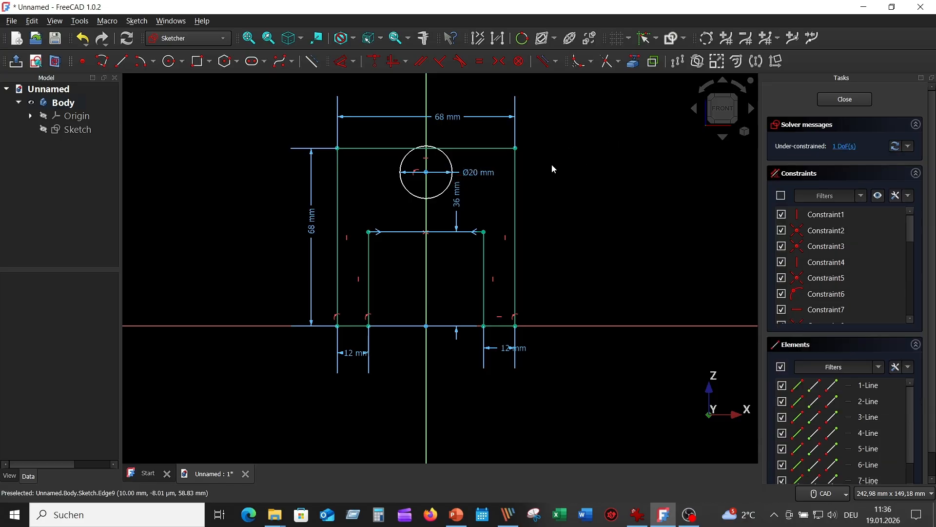
drag(494, 171, 559, 170)
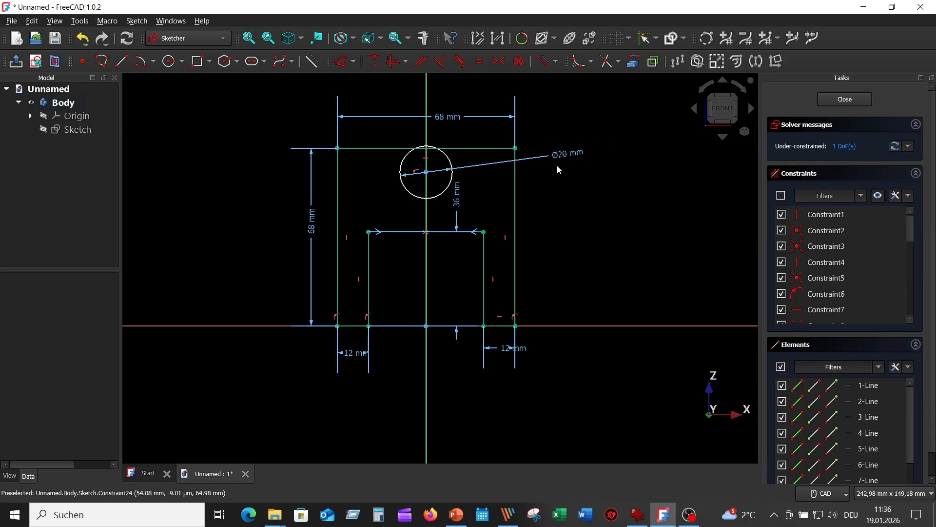
Step: Constrain the 20 mm circle's centre to lie on the upper horizontal edge of the profile
click(431, 171)
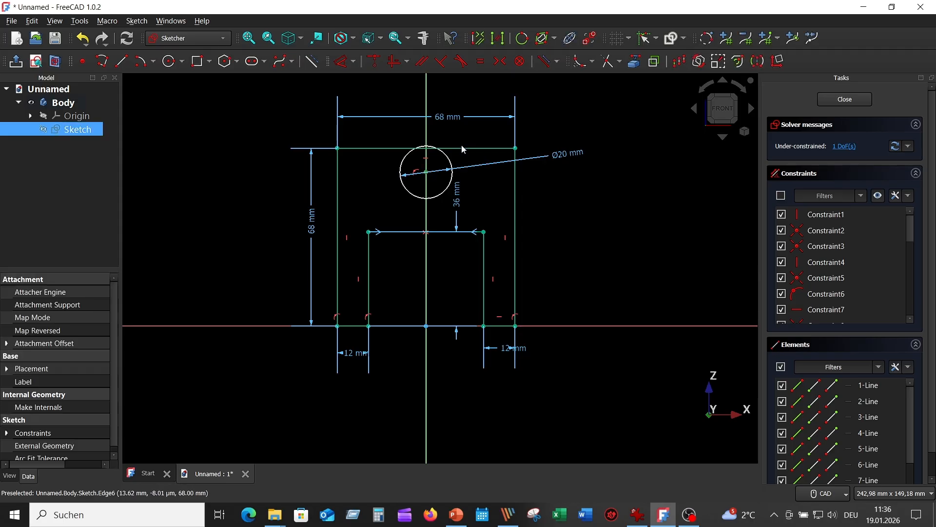
click(459, 147)
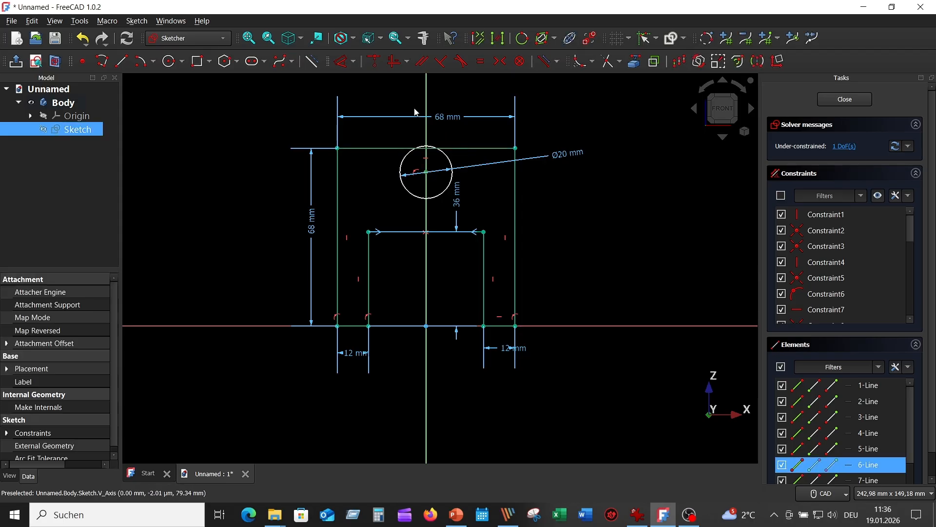
click(380, 63)
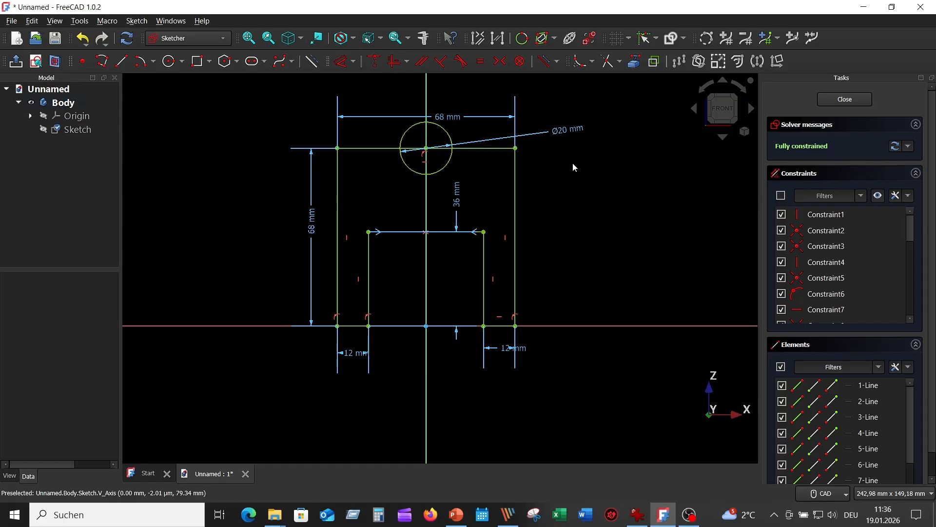
Step: Trim away the circle's upper half and the edge segment spanning it, leaving a semicircular notch in the upper edge
click(610, 62)
click(440, 126)
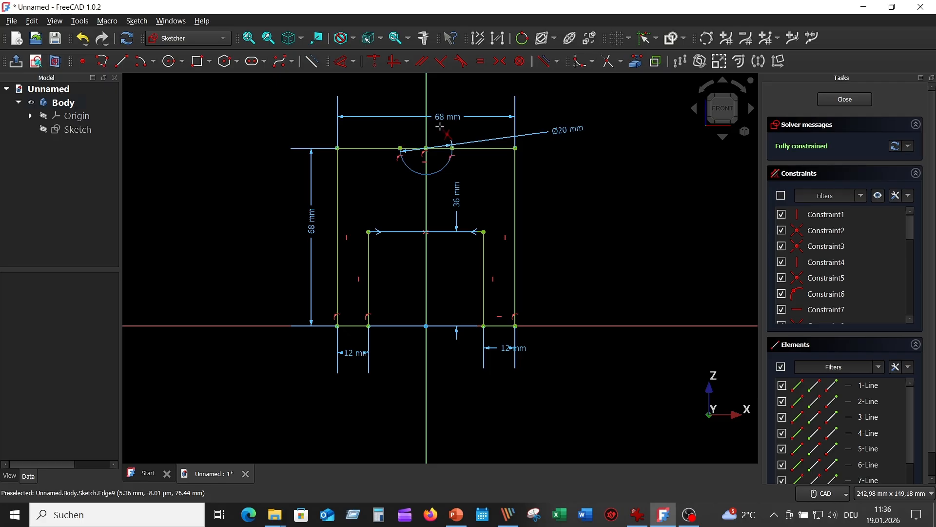
click(439, 147)
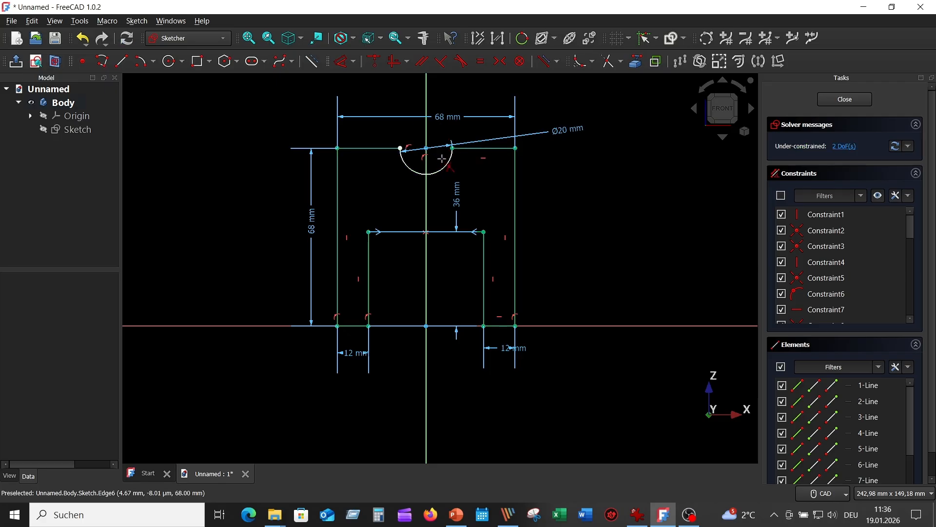
Step: Apply horizontal constraints between the arc's left end and the upper left corner, and between the arc's two endpoints
click(402, 149)
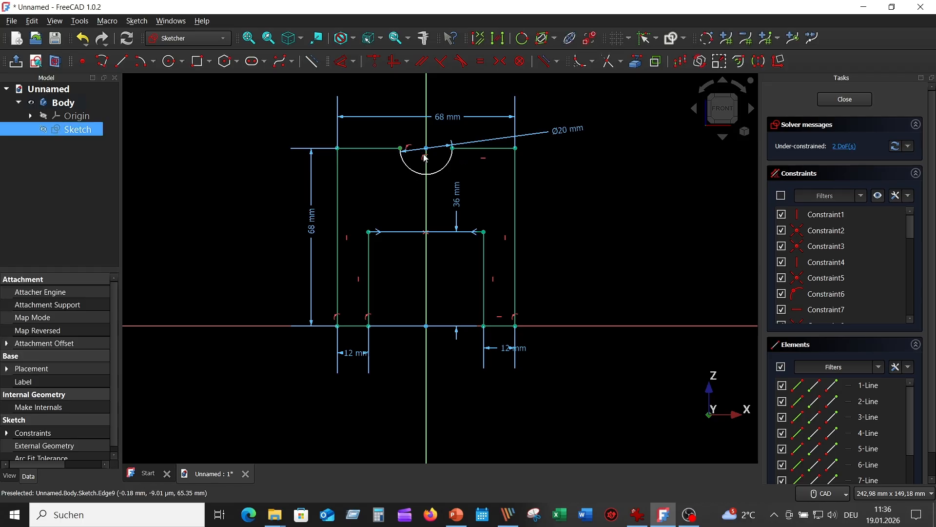
click(338, 148)
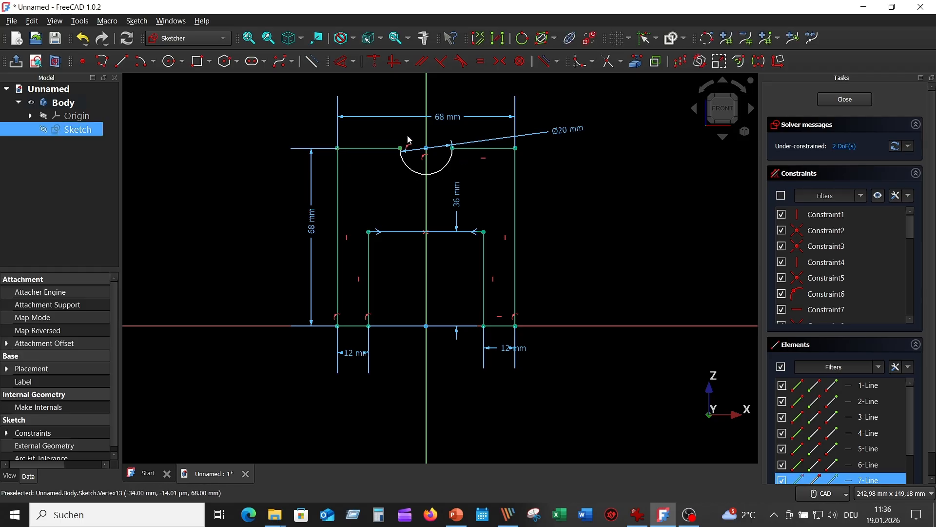
click(394, 61)
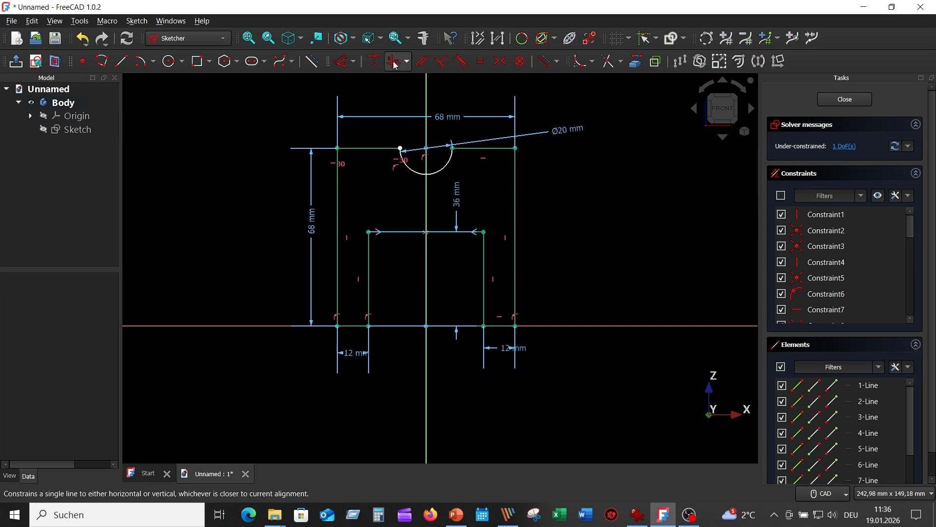
click(401, 149)
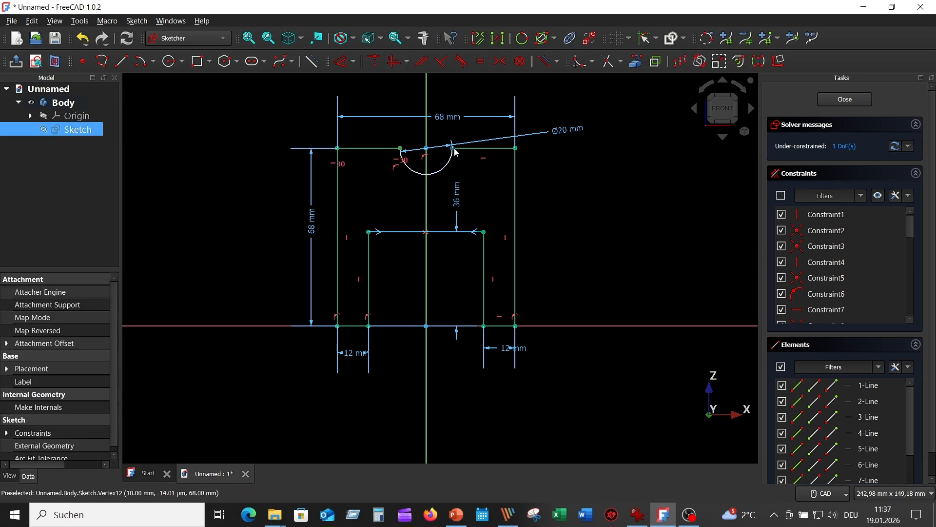
click(455, 149)
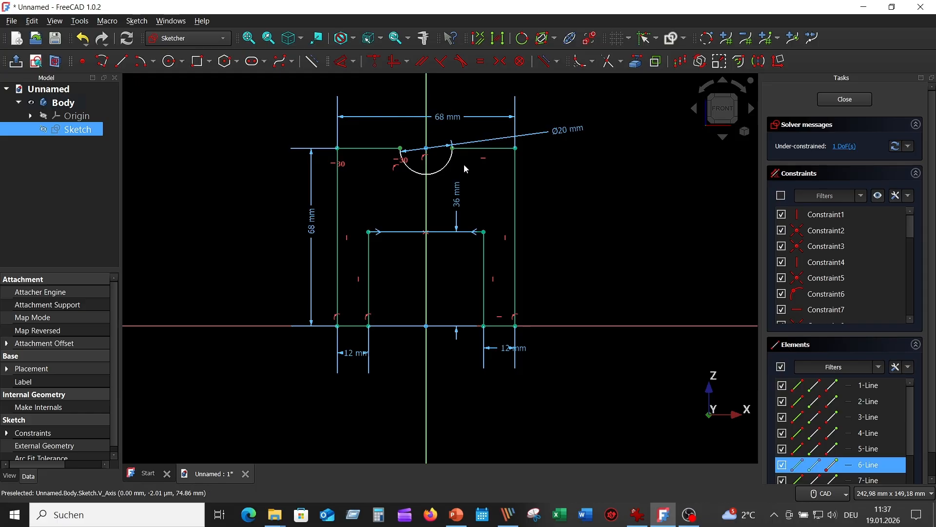
click(393, 64)
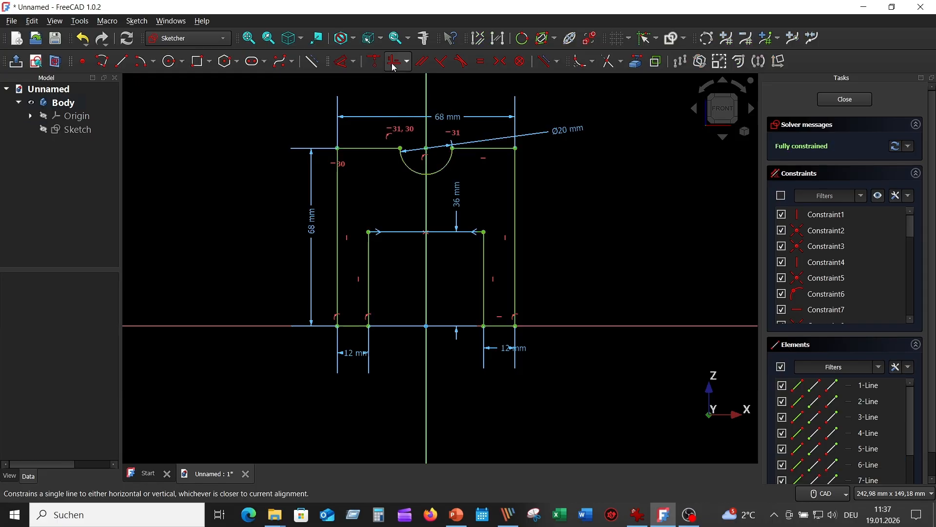
Step: Close the profile sketch and check the main block's depth in the reference drawing Picture_05.png
click(840, 102)
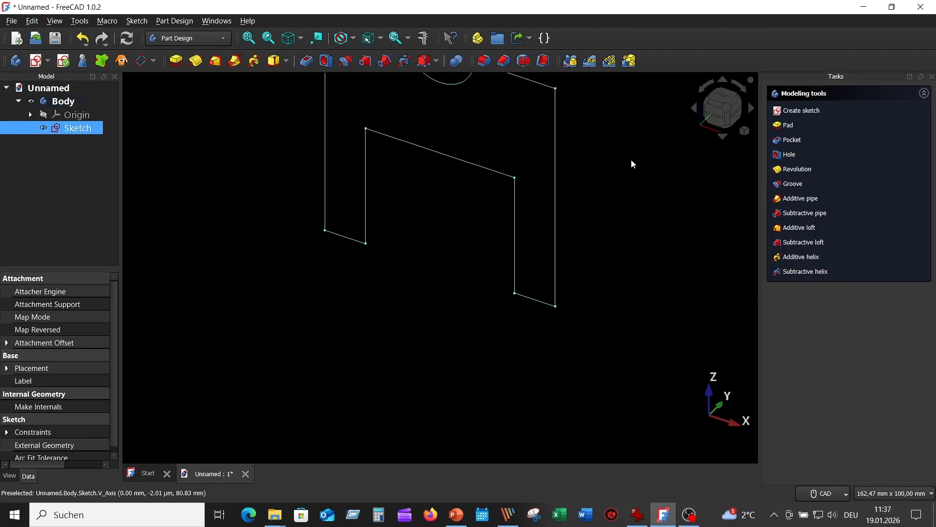
middle_drag(607, 169, 558, 265)
click(638, 518)
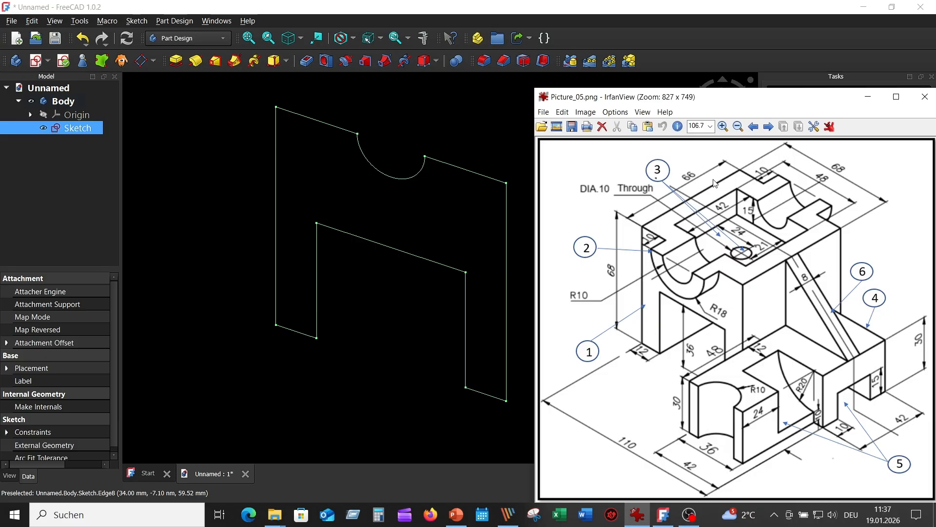
click(491, 131)
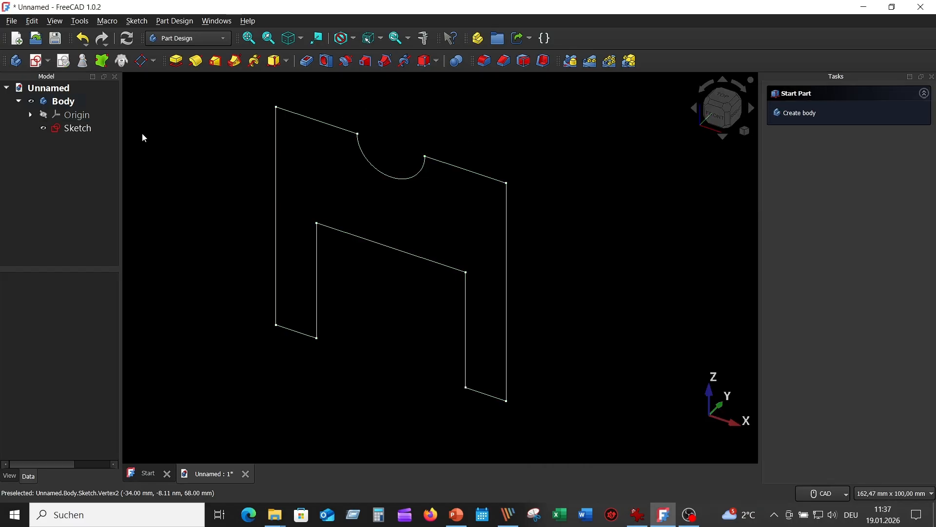
Step: Pad the profile sketch to a length of 66 mm, symmetric to the sketch plane
click(176, 60)
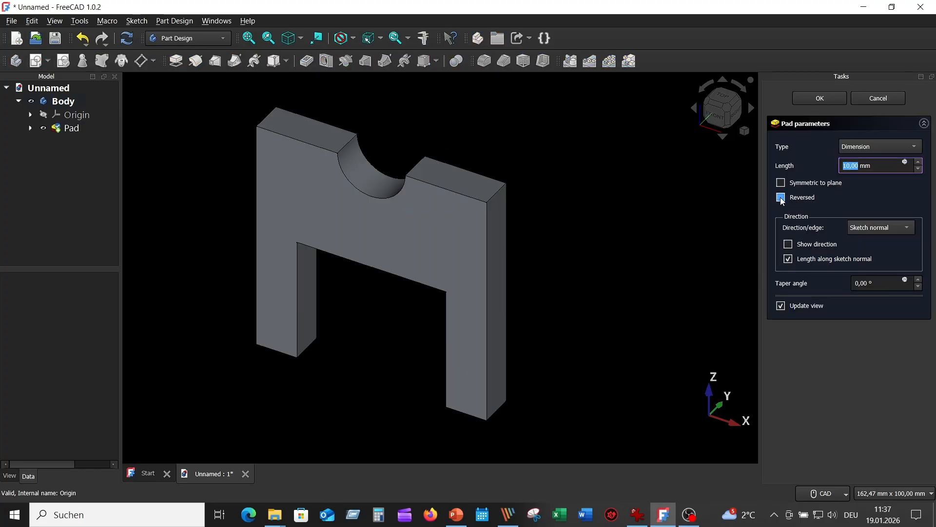
click(781, 182)
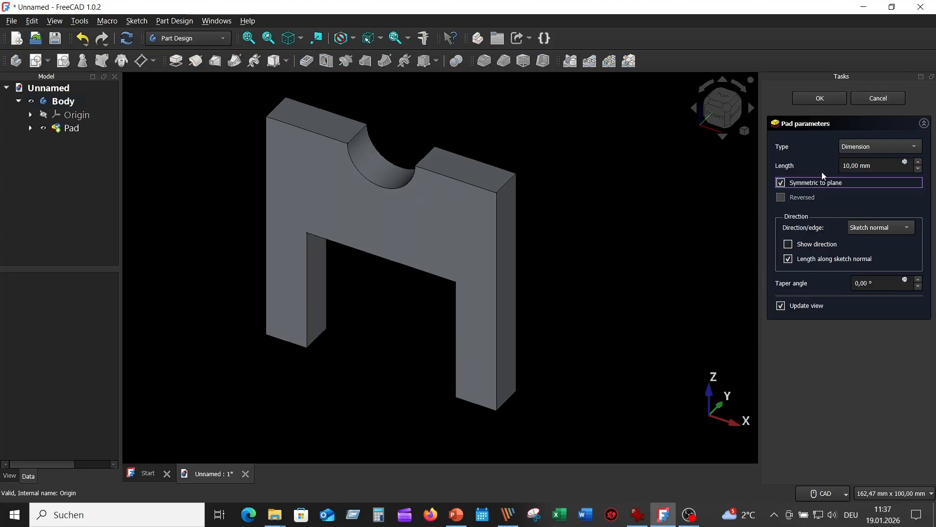
click(851, 165)
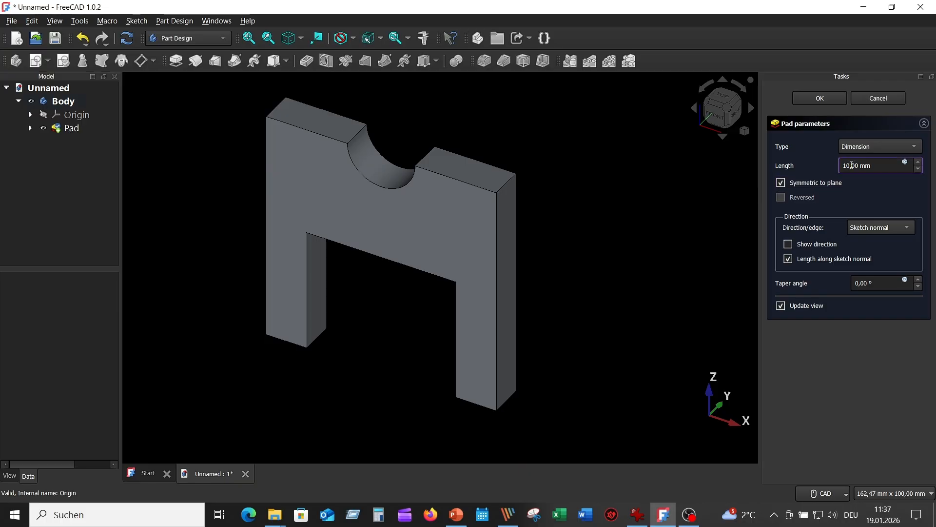
text(66)
key(Return)
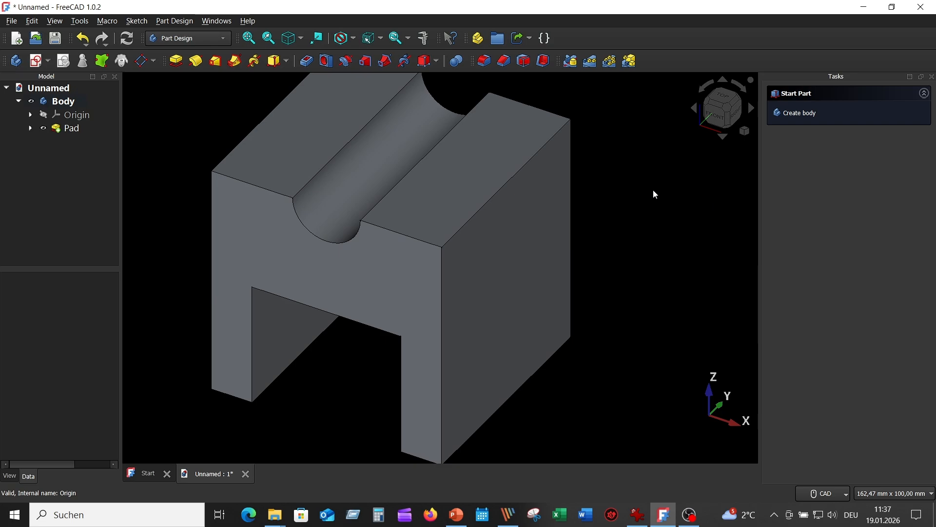
scroll(654, 192, down, 3)
scroll(658, 222, up, 1)
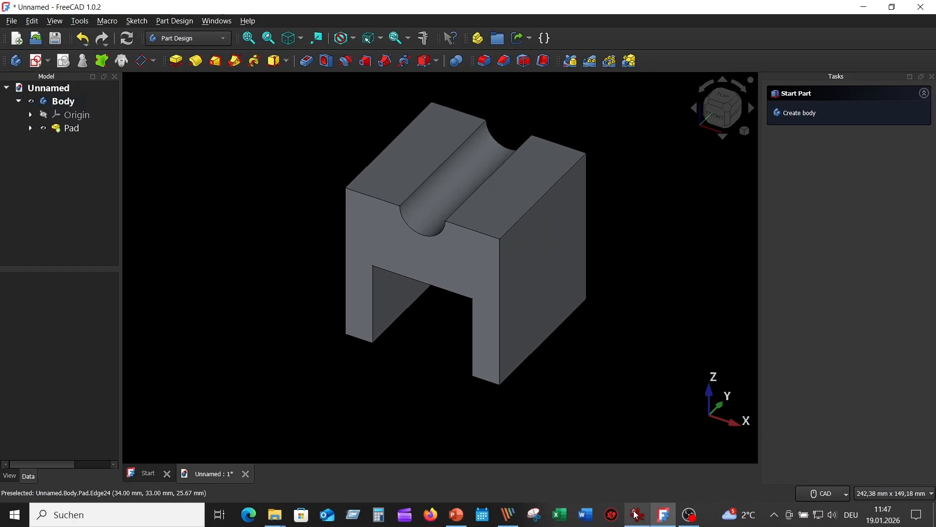
Step: Consult the reference drawing for feature 2 and create a new sketch on the block's front face
click(637, 515)
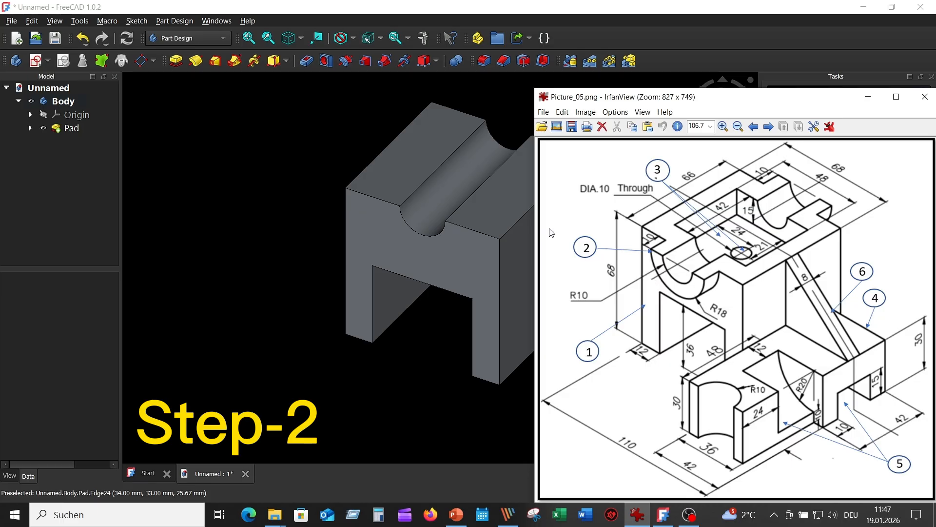
click(291, 143)
click(396, 236)
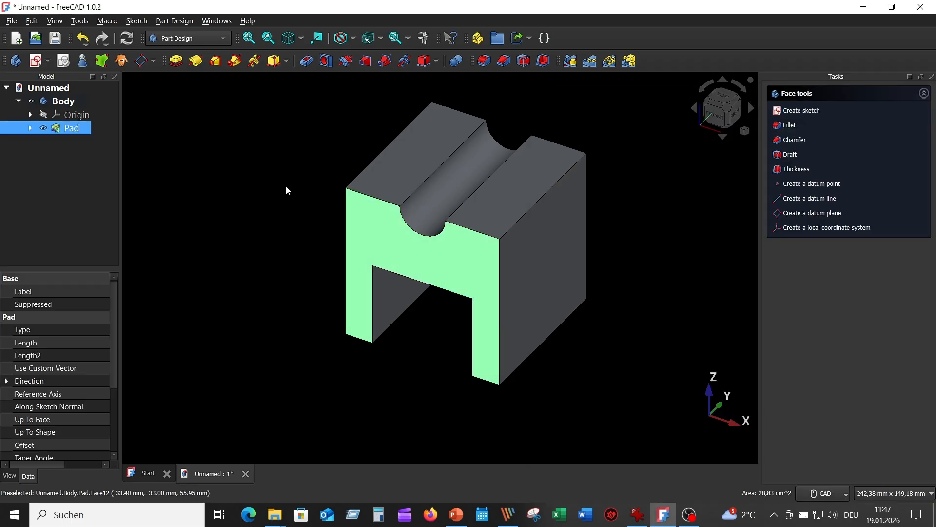
click(35, 61)
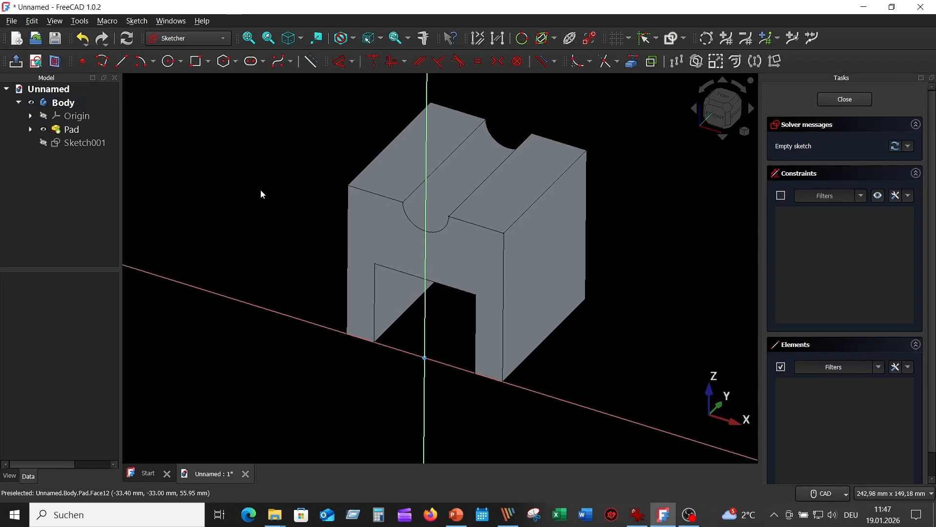
Step: Project the semicircular groove edge of the front face into the sketch as external geometry
scroll(616, 217, up, 3)
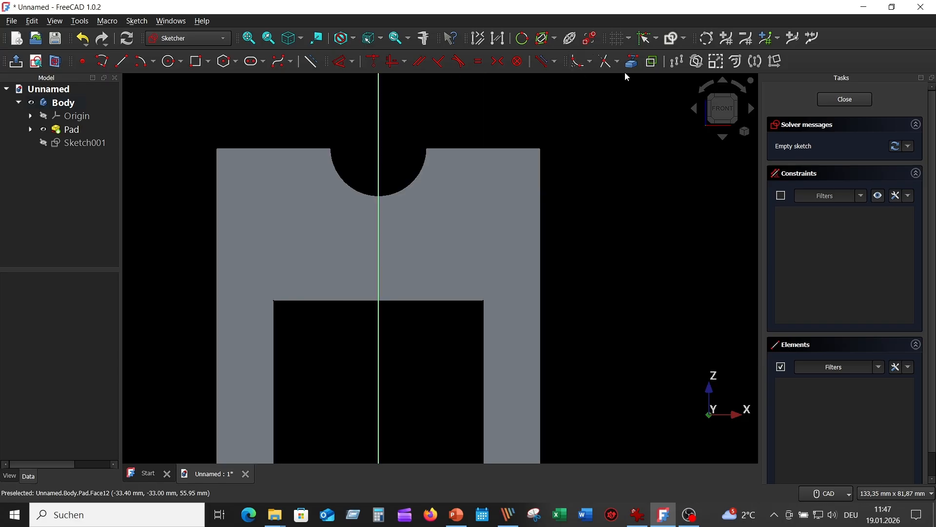
click(631, 62)
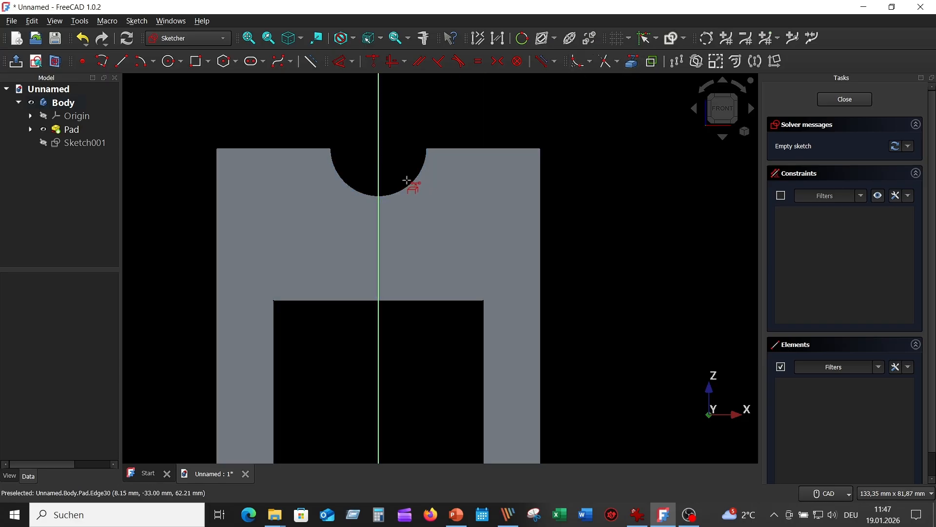
click(408, 185)
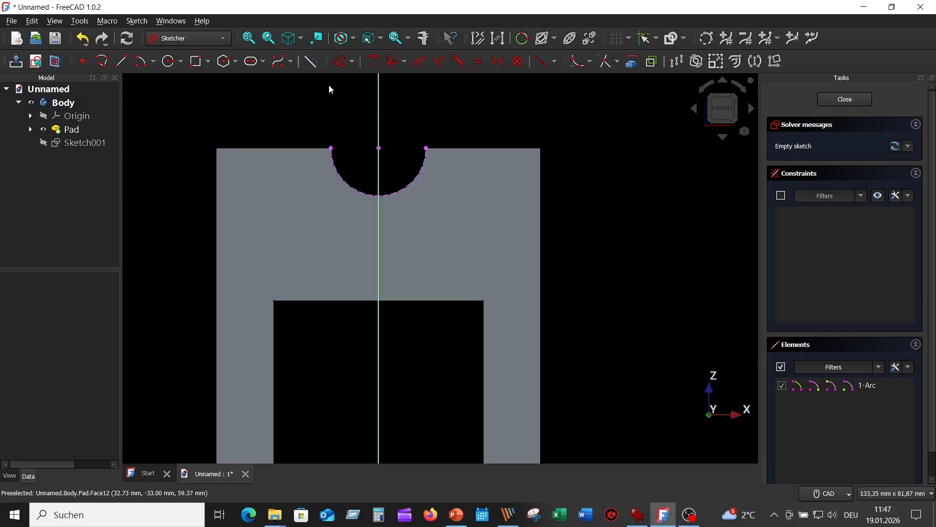
Step: Draw two concentric circles with diameters of 20 mm and 36 mm at the centre of the projected groove arc
click(378, 147)
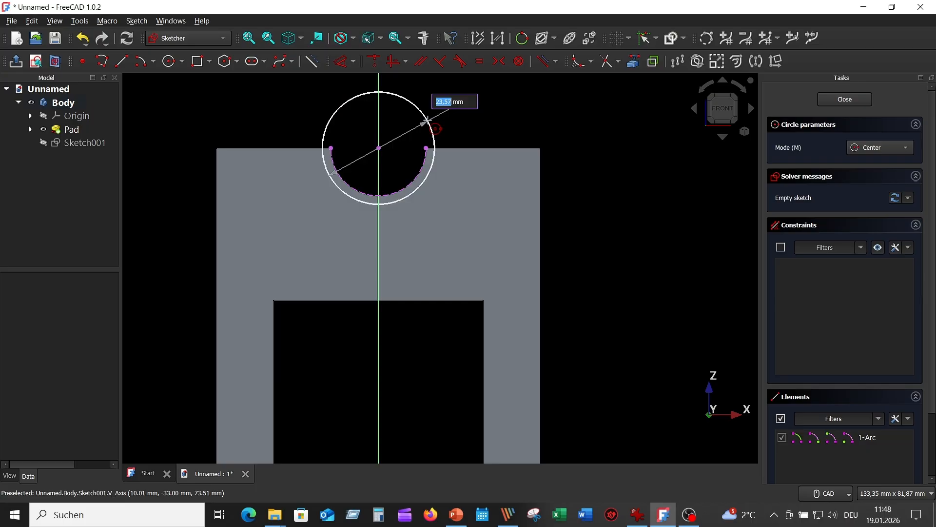
text(20)
key(Return)
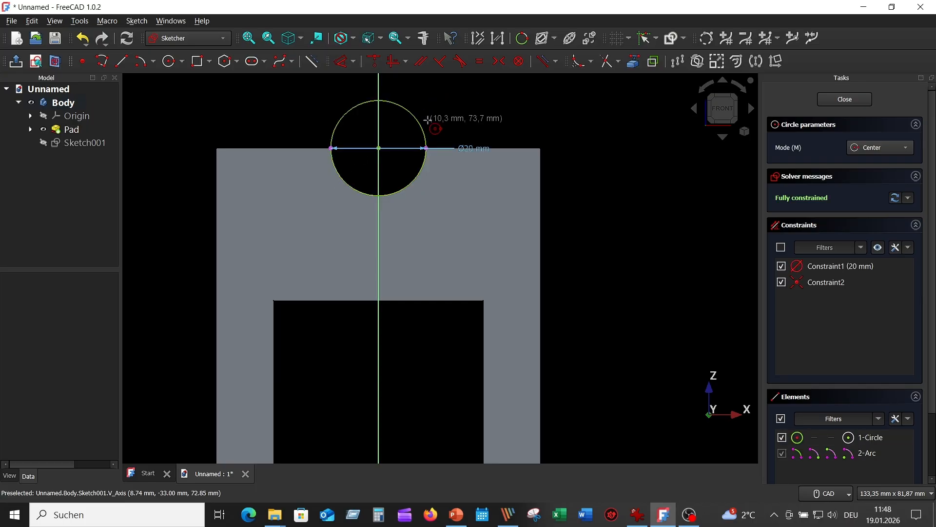
click(378, 147)
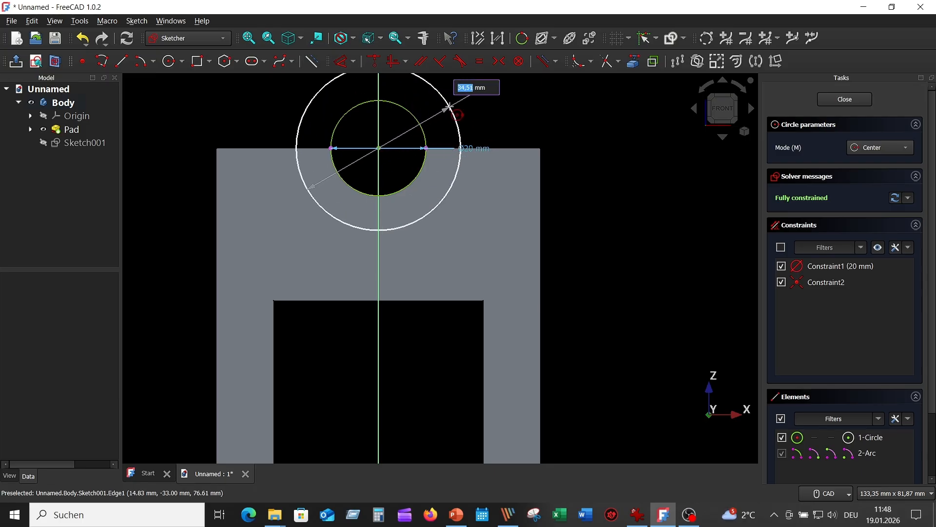
text(36)
key(Return)
key(Escape)
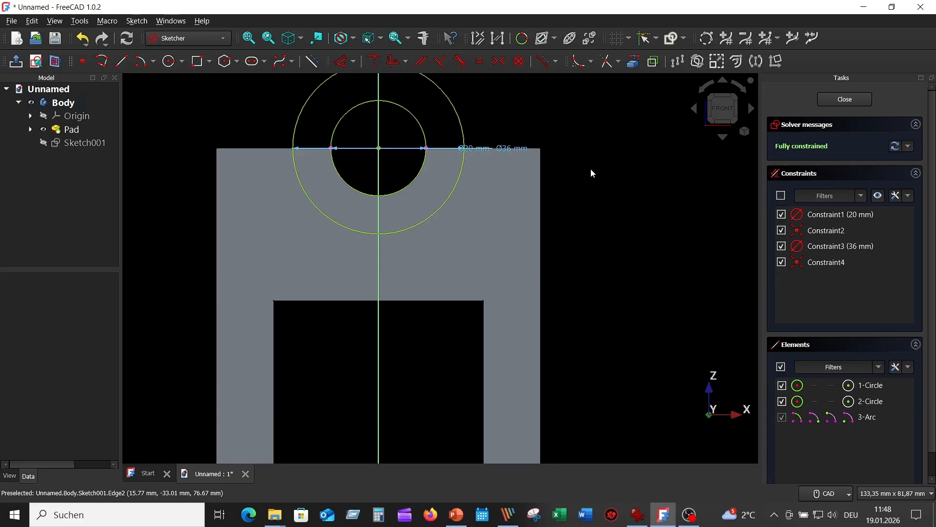
middle_drag(592, 174, 623, 220)
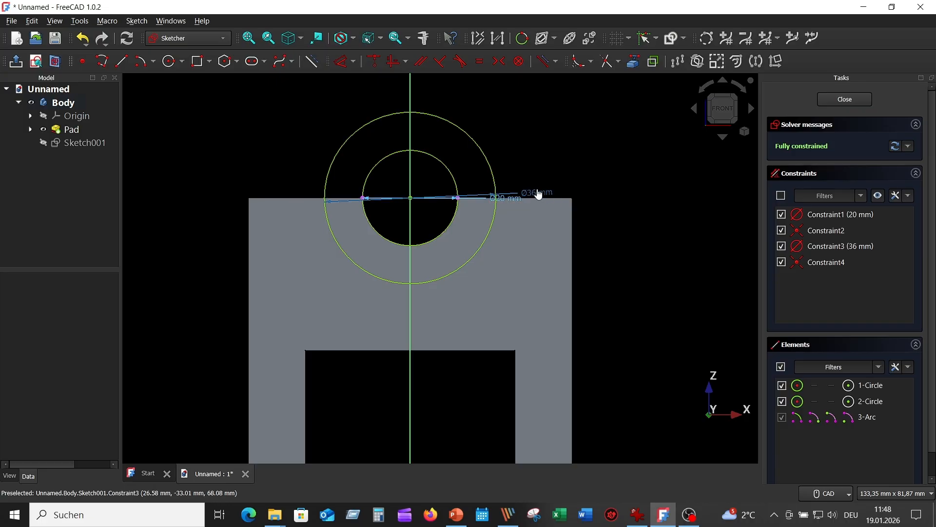
Step: Move both diameter dimensions clear of the circles and connect the two circles with a horizontal line at each end of the groove arc
drag(538, 193, 540, 155)
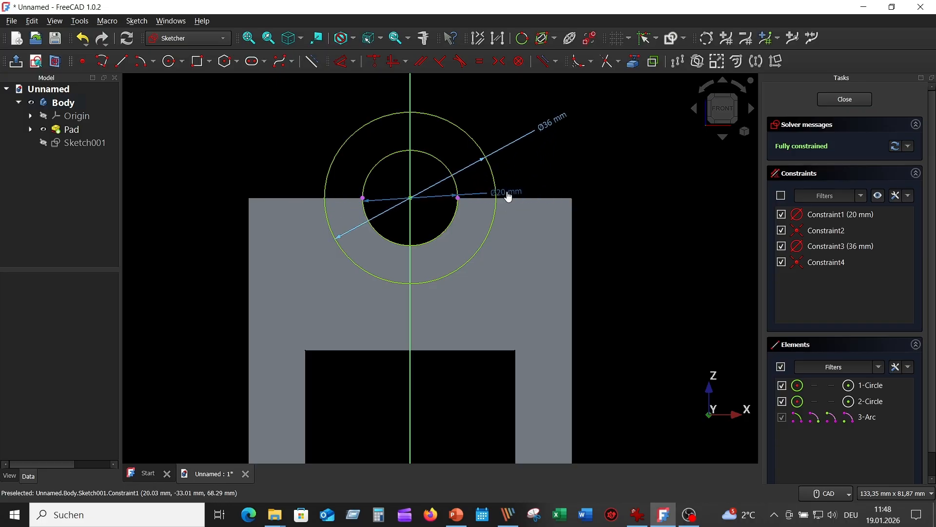
drag(506, 195, 542, 138)
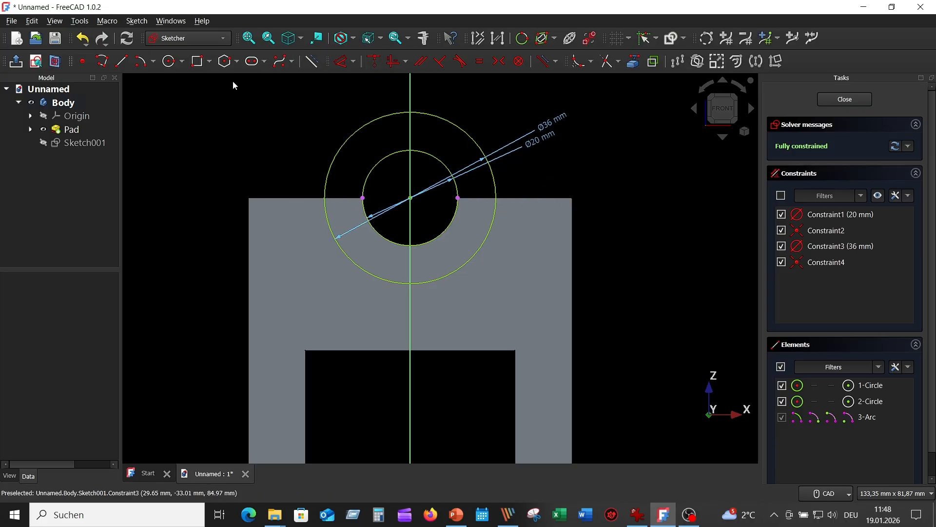
click(123, 63)
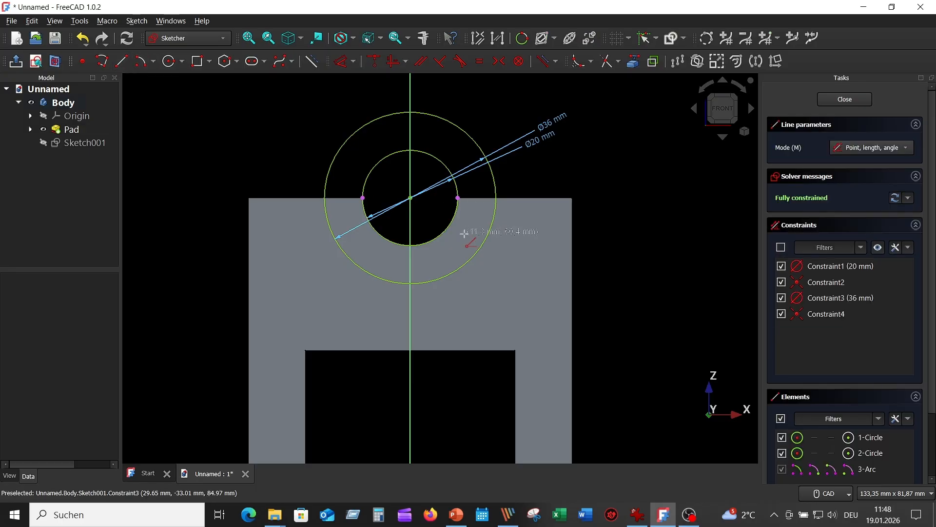
click(457, 197)
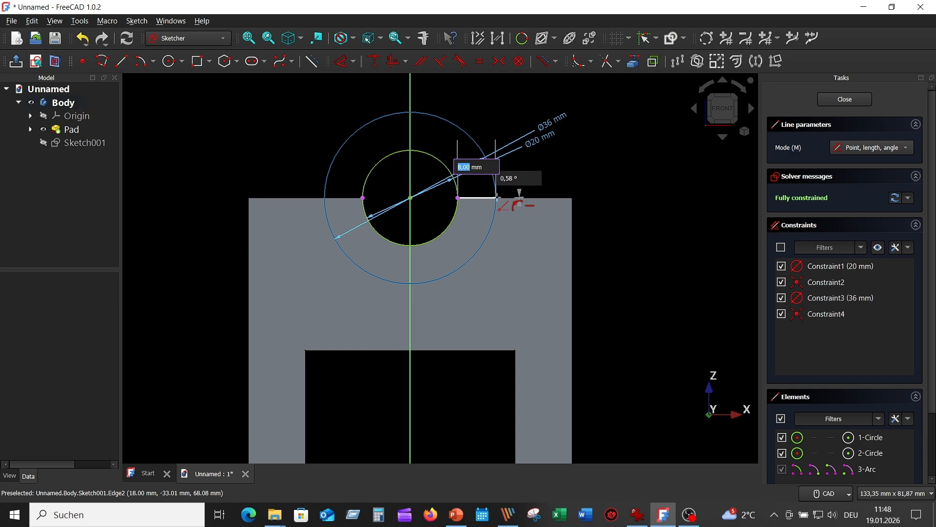
click(496, 198)
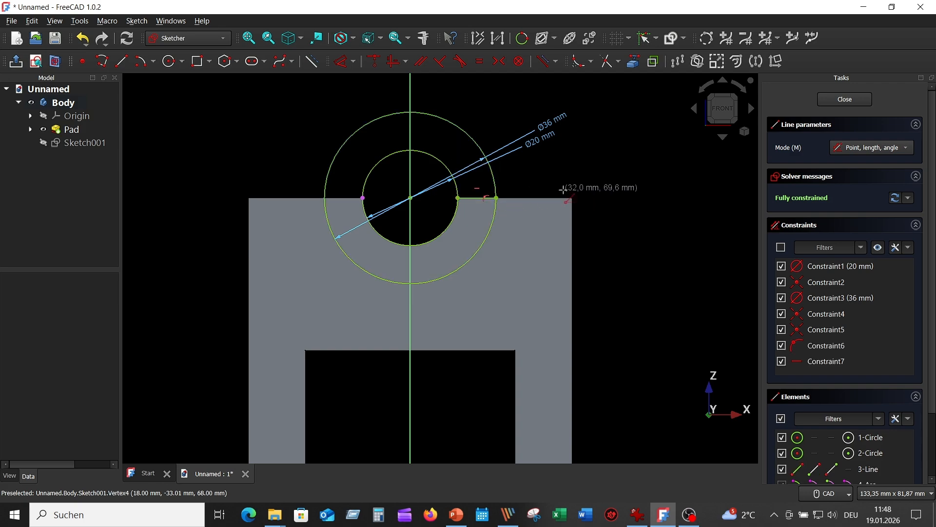
click(363, 197)
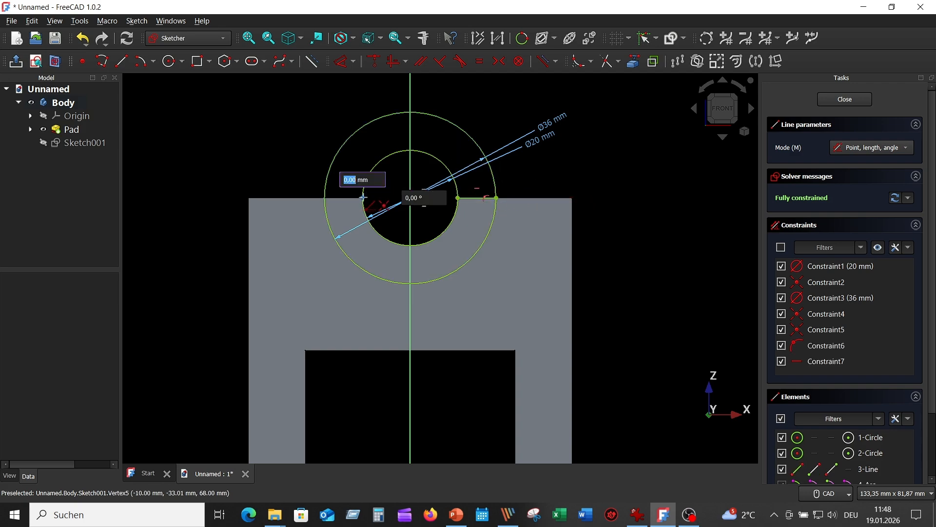
click(325, 198)
right_click(275, 141)
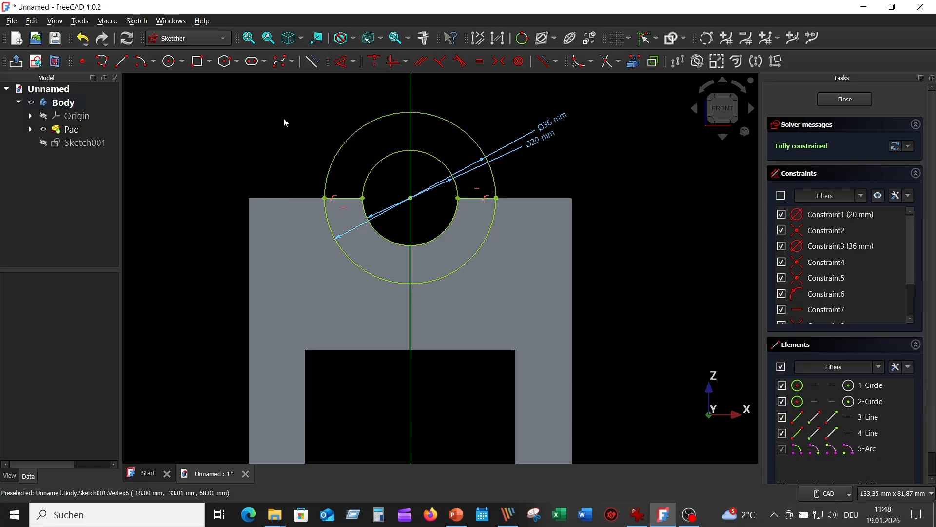
Step: Trim away the upper halves of both circles to leave a closed half-ring profile, and close the sketch
click(608, 63)
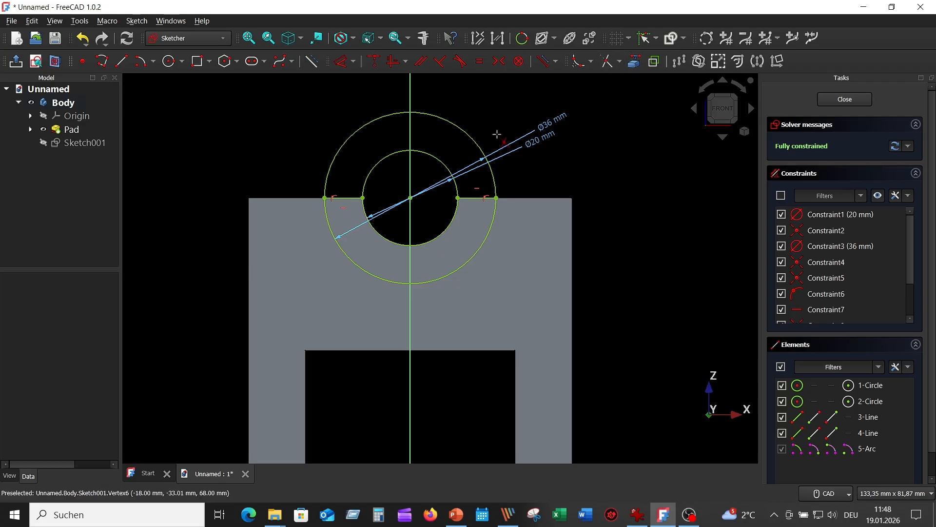
click(425, 151)
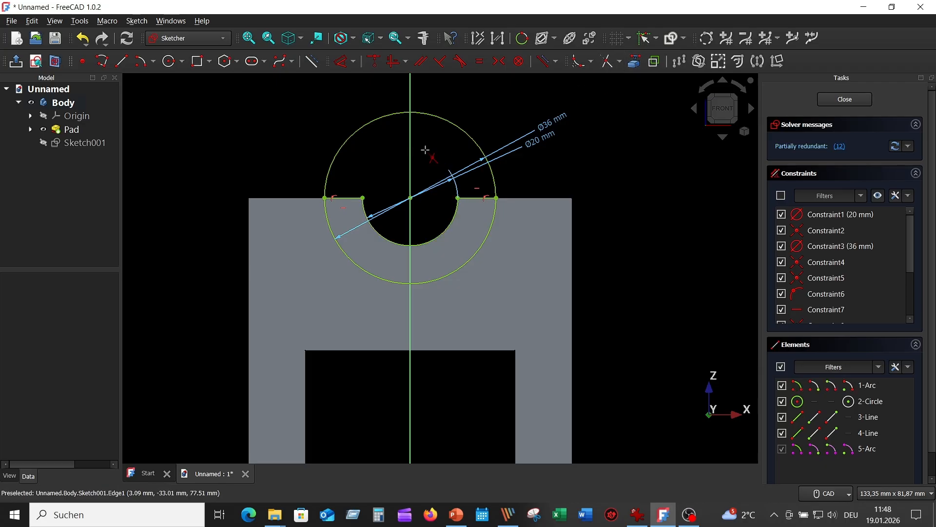
click(458, 123)
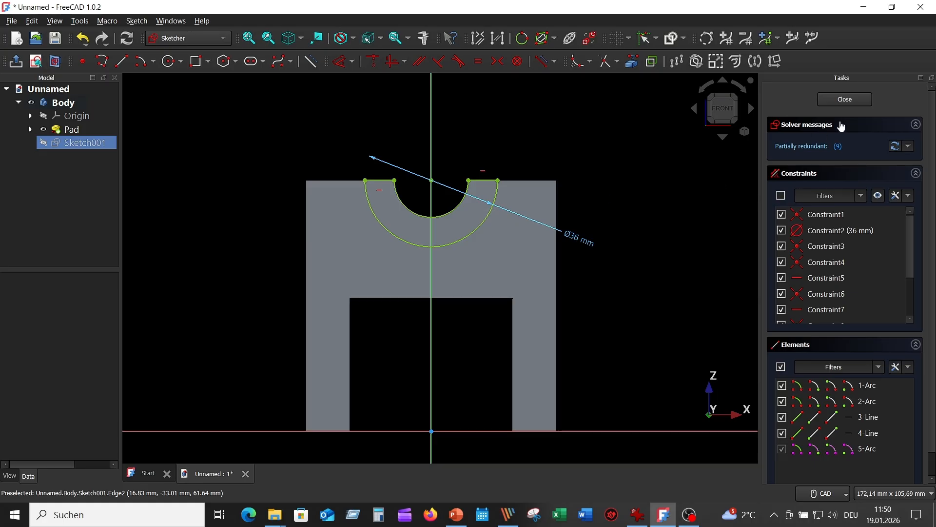
click(852, 101)
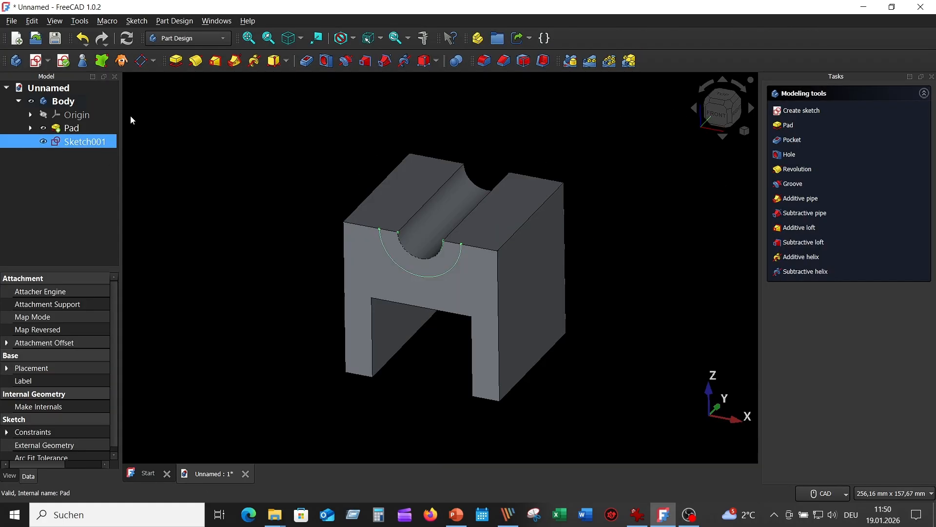
Step: Pad the half-ring sketch outward from the block's front face with a length of 10 mm
click(176, 61)
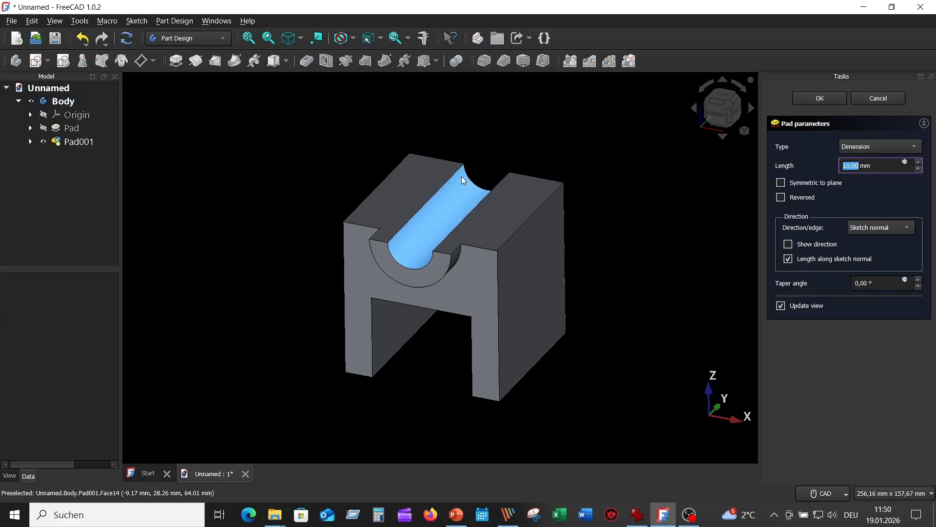
middle_drag(635, 265, 675, 235)
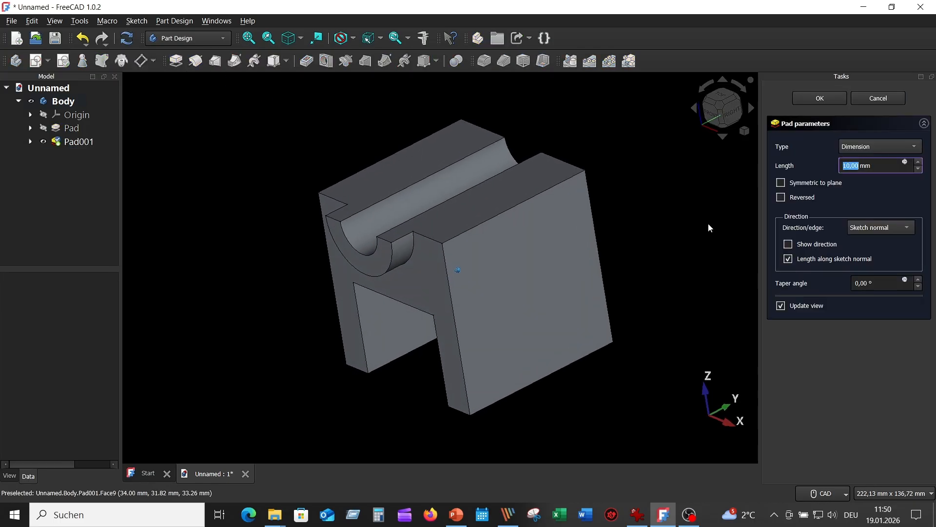
click(887, 163)
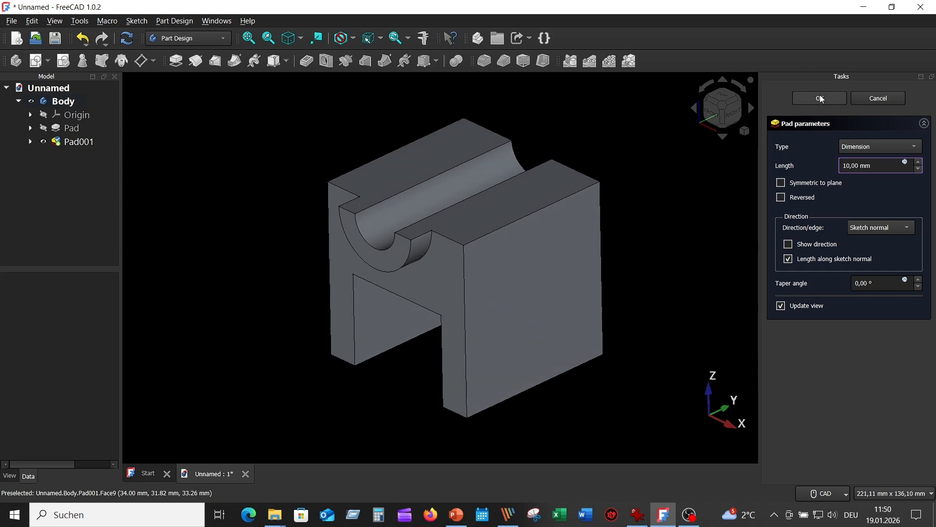
click(810, 102)
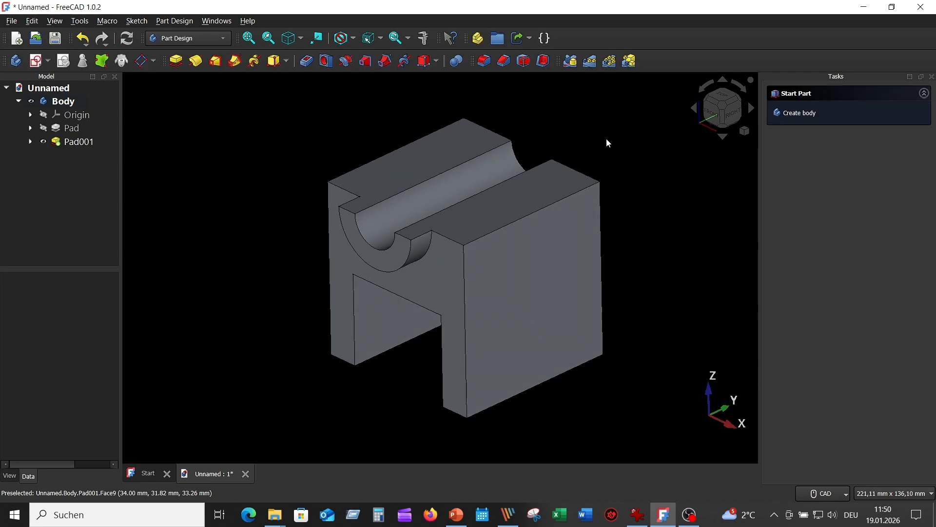
Step: Mirror the half-ring pad to the opposite side of the block about the base XZ plane
click(88, 142)
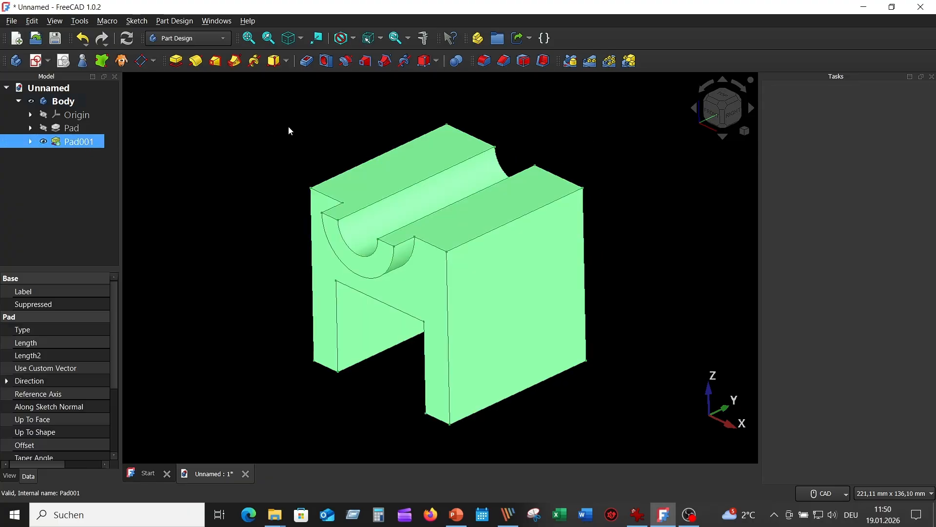
click(571, 61)
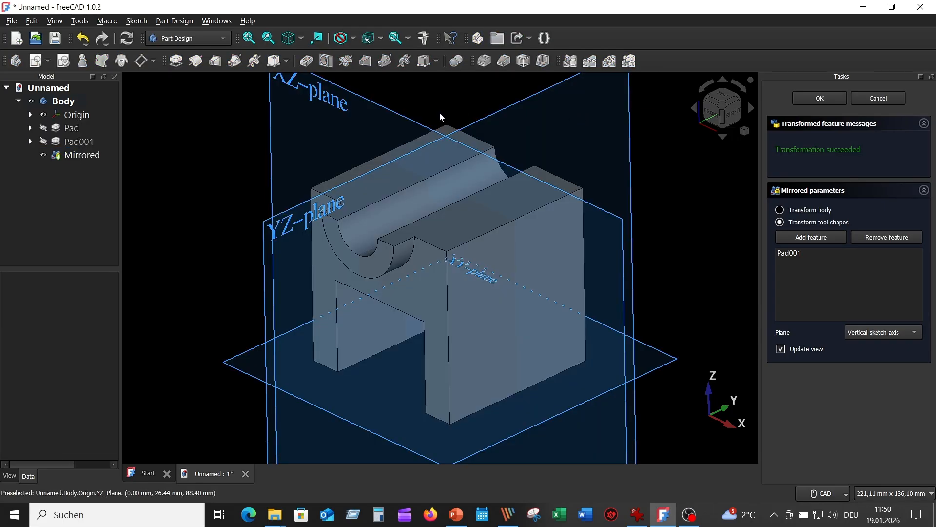
middle_drag(440, 112, 388, 113)
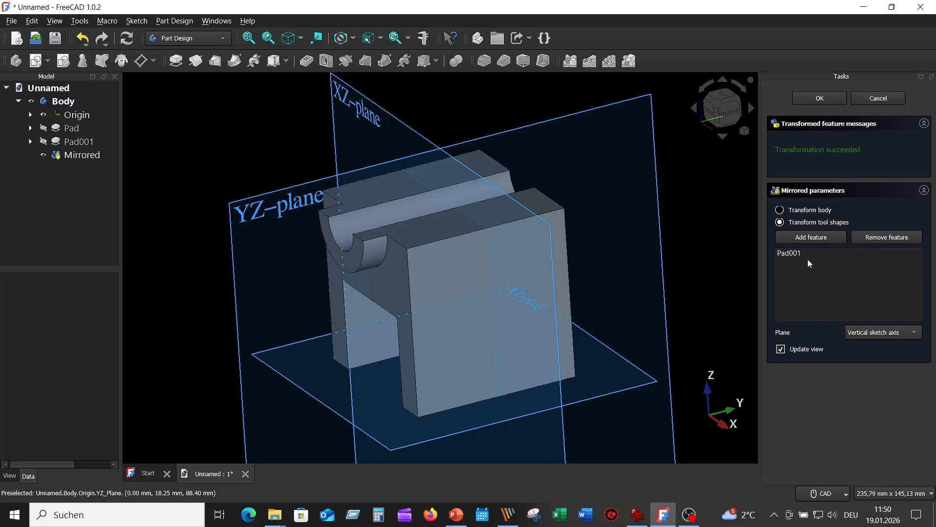
click(916, 334)
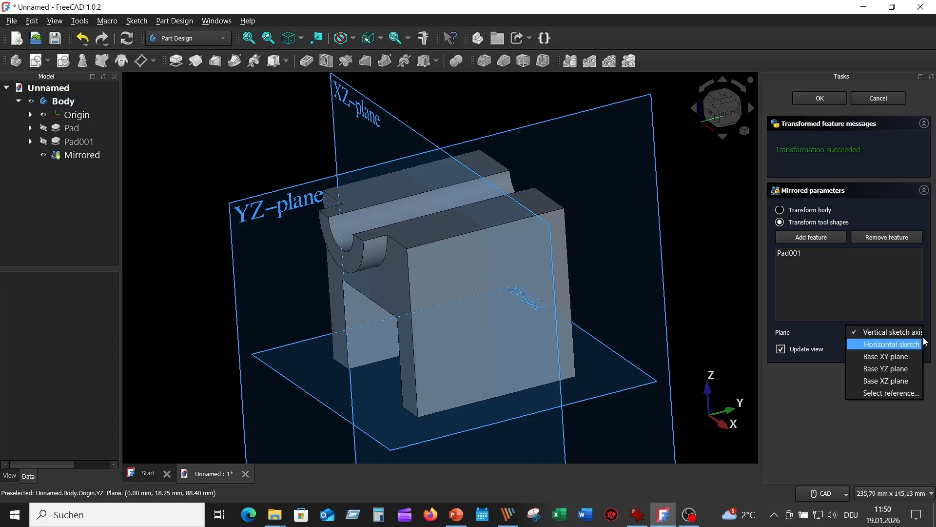
click(891, 381)
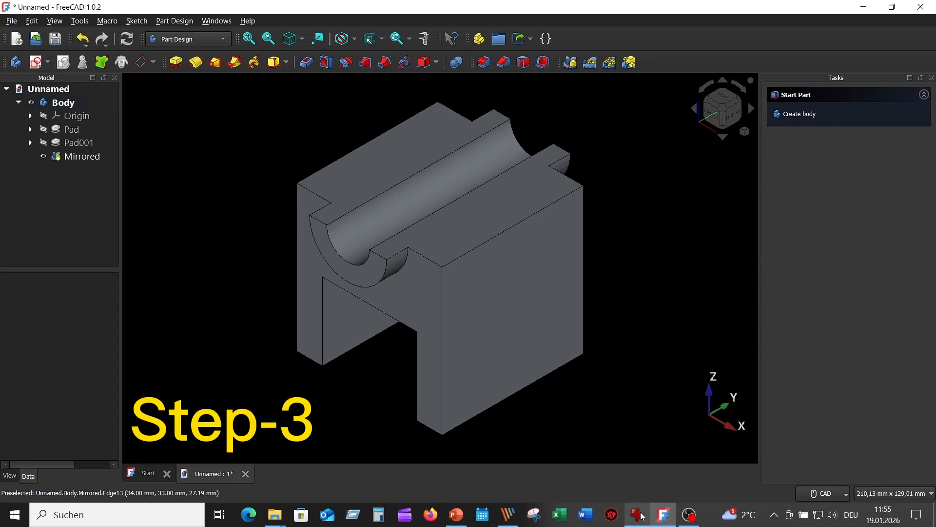
Step: Consult the reference drawing for feature 3 and create a new sketch on the block's top face
click(637, 515)
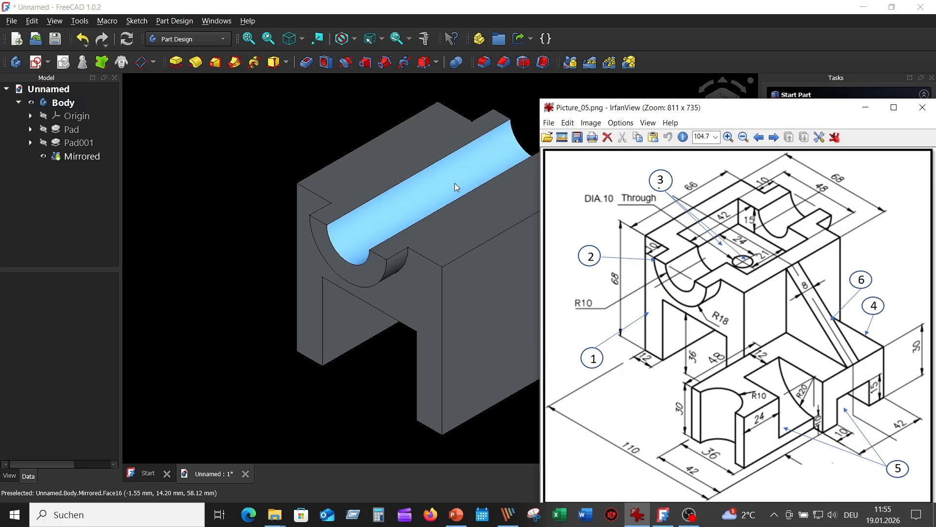
click(397, 161)
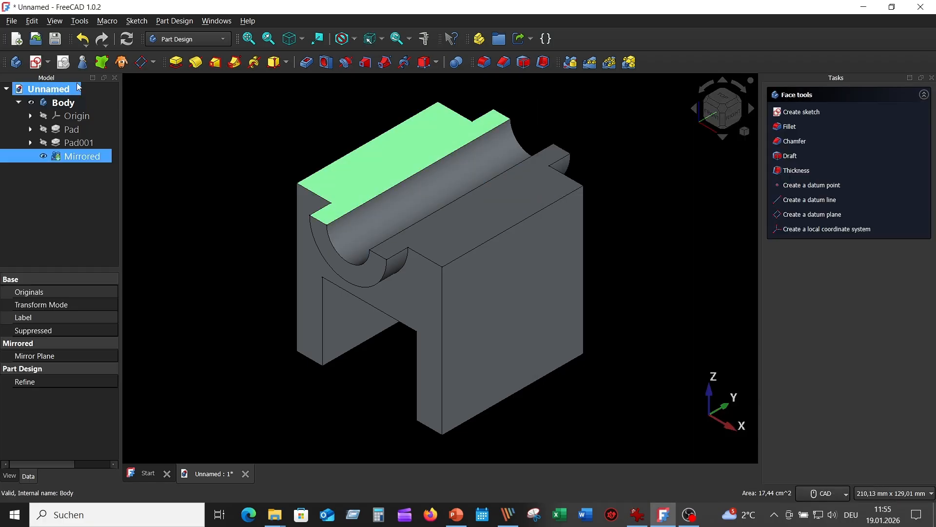
click(35, 63)
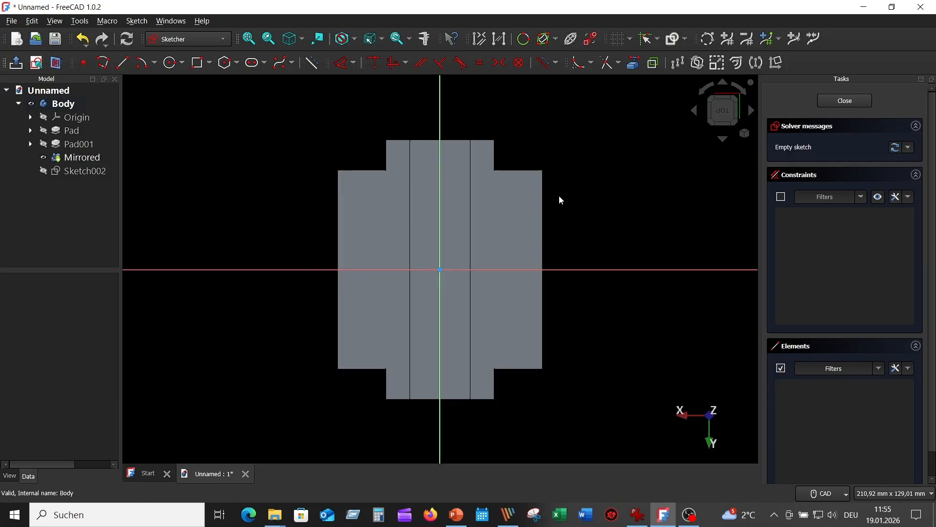
Step: Draw a centered rectangle 48 mm wide and 42 mm high at the sketch origin and close the sketch
click(212, 63)
click(211, 95)
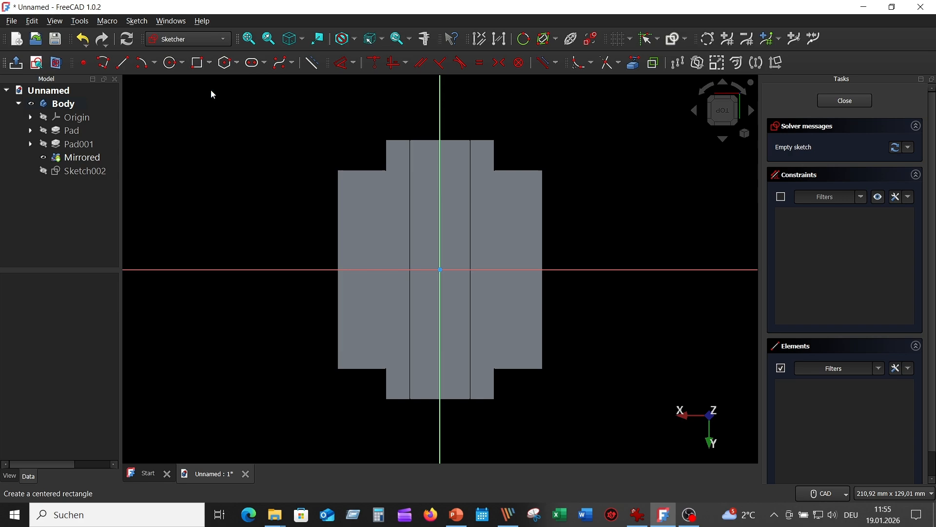
click(439, 268)
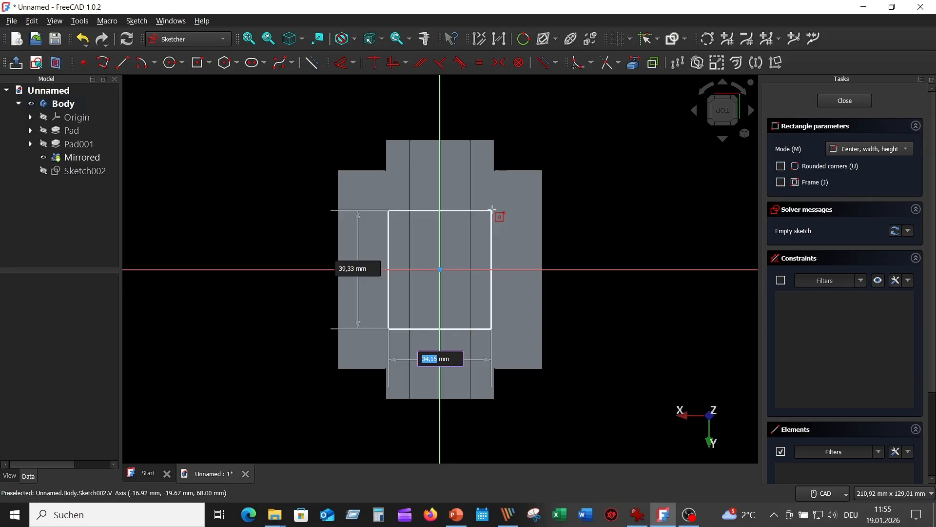
text(4)
key(Tab)
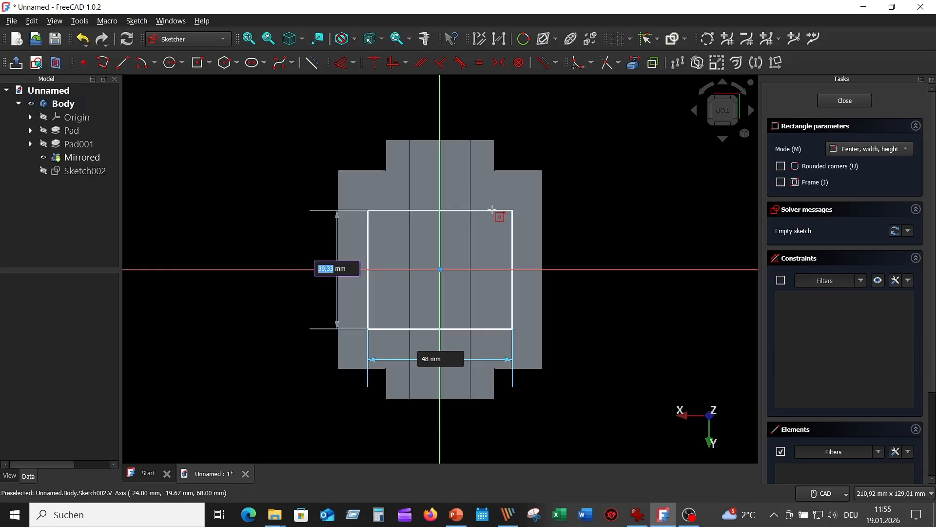
text(4)
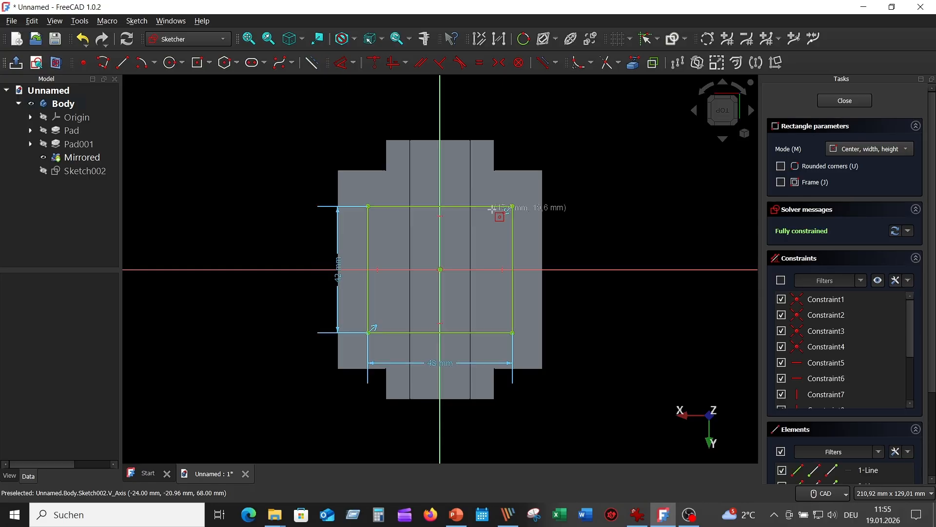
key(Return)
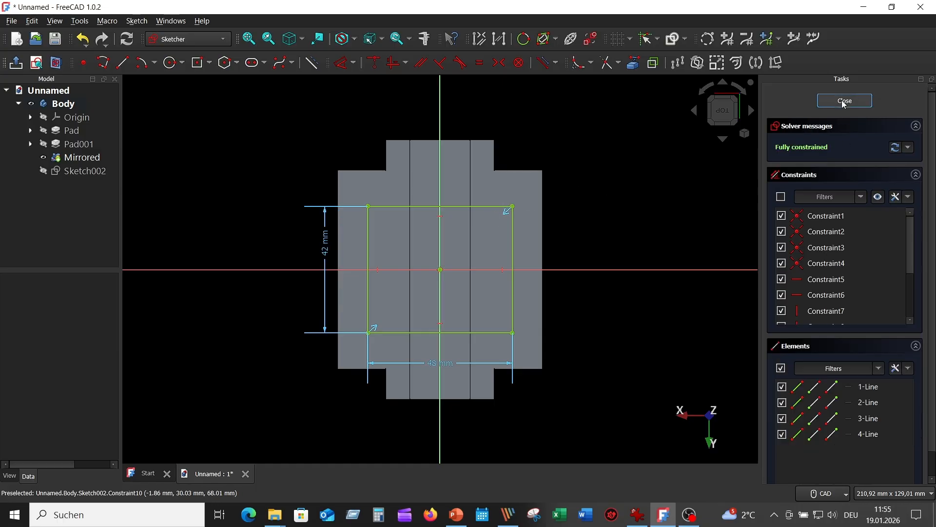
key(Escape)
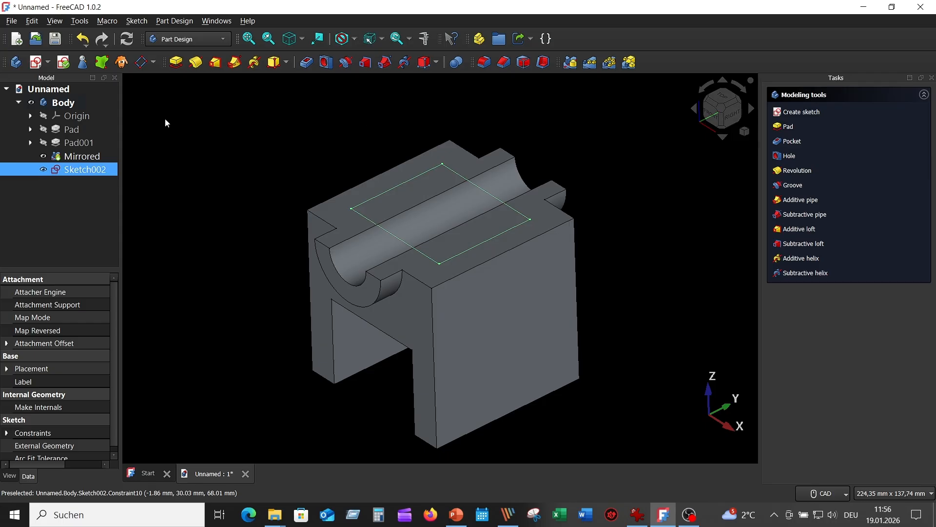
Step: Pocket the rectangle into the block's top to a depth of 15 mm
click(307, 62)
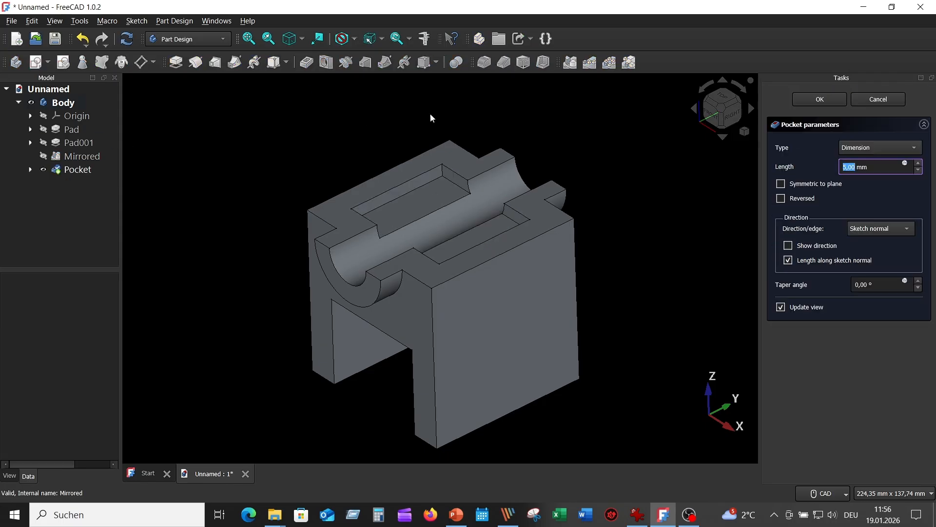
click(843, 166)
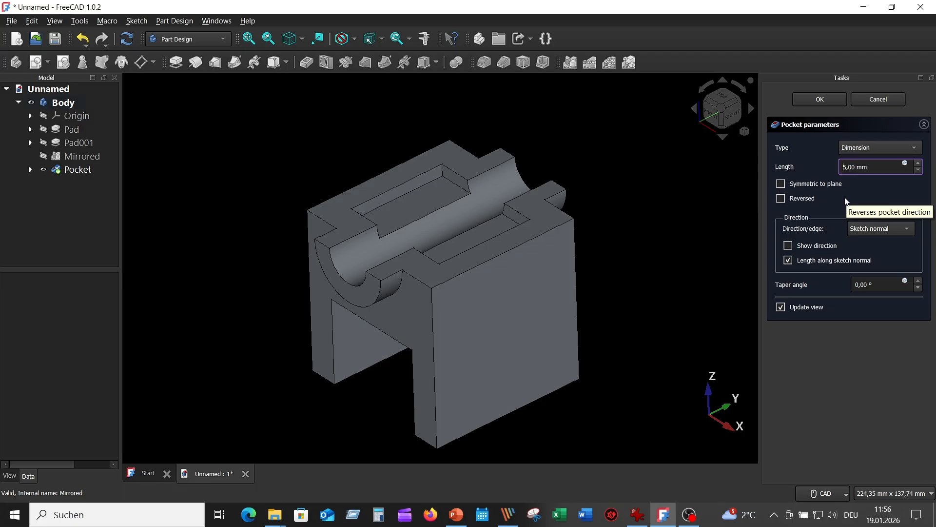
text(1)
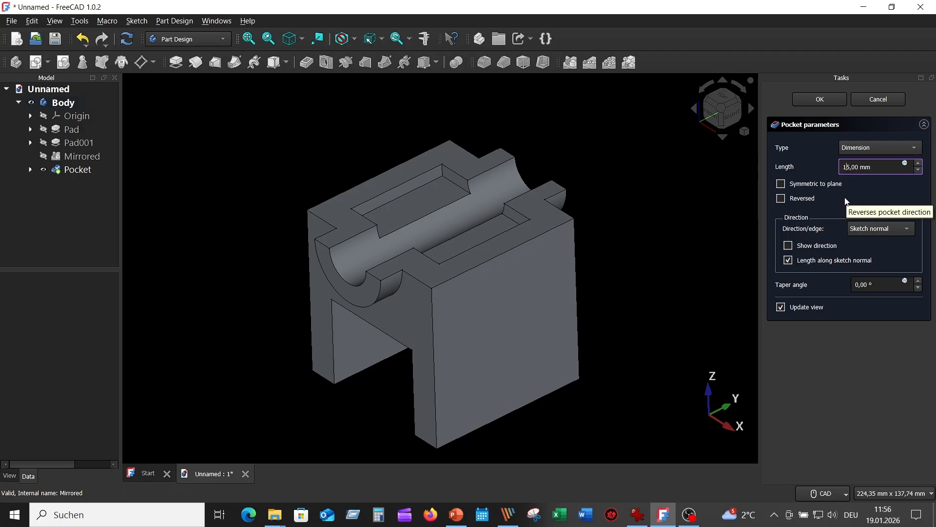
click(885, 192)
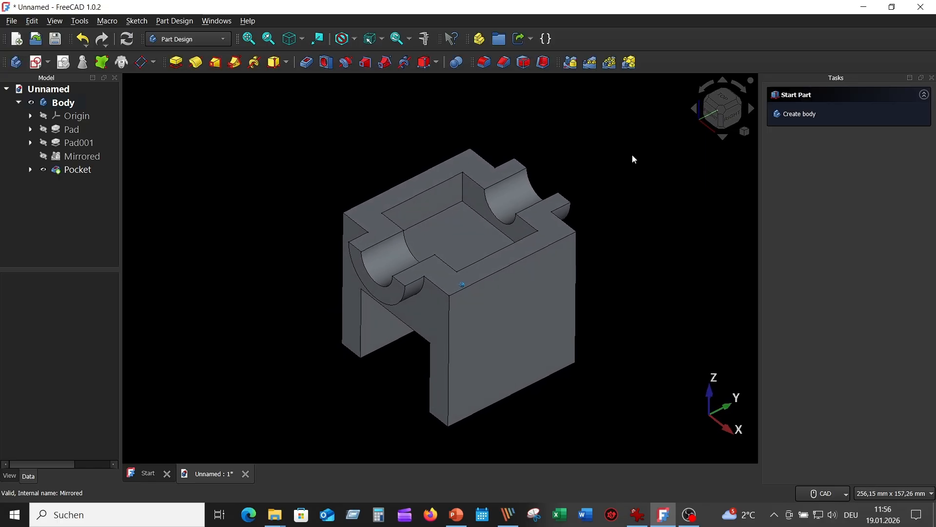
Step: Consult the reference drawing for the through hole and create a new sketch on the floor of the rectangular pocket
click(638, 514)
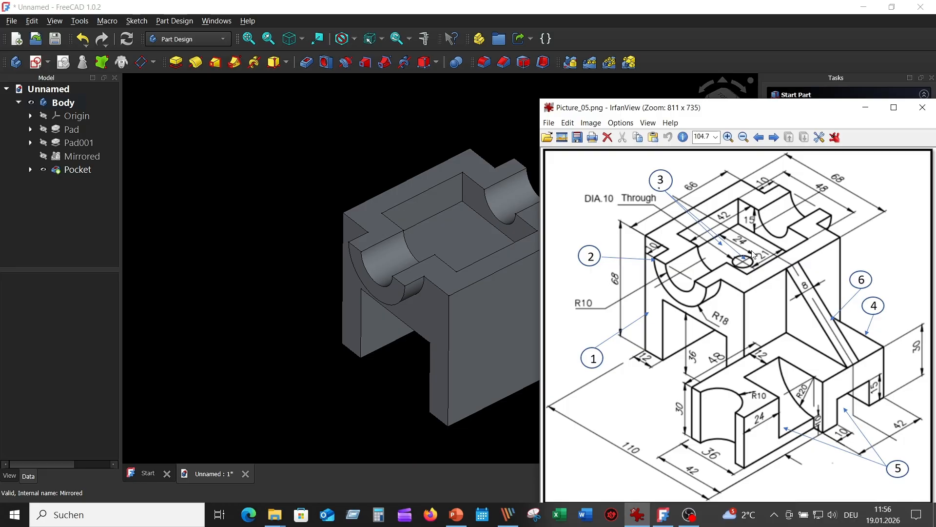
click(465, 239)
click(466, 239)
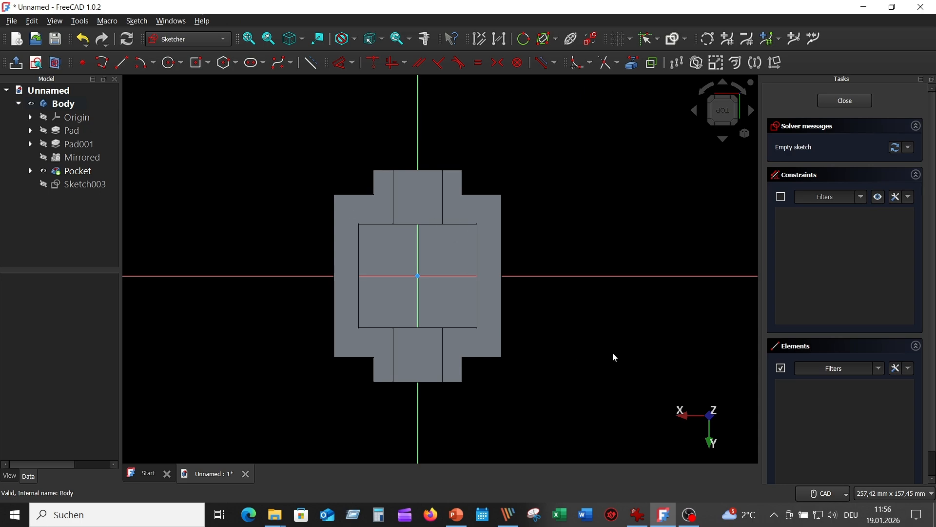
Step: Draw a 10 mm diameter circle centered on the sketch origin and move its diameter label clear of the pocket
click(172, 64)
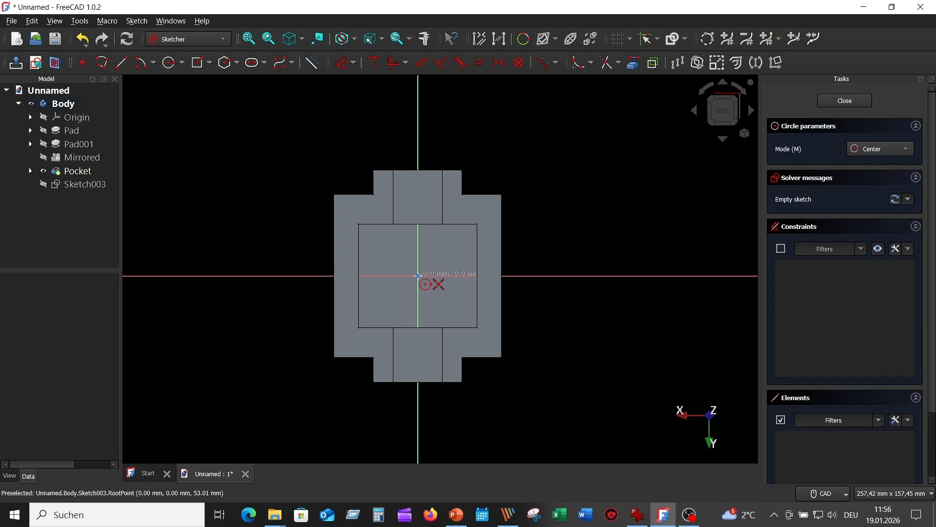
click(418, 276)
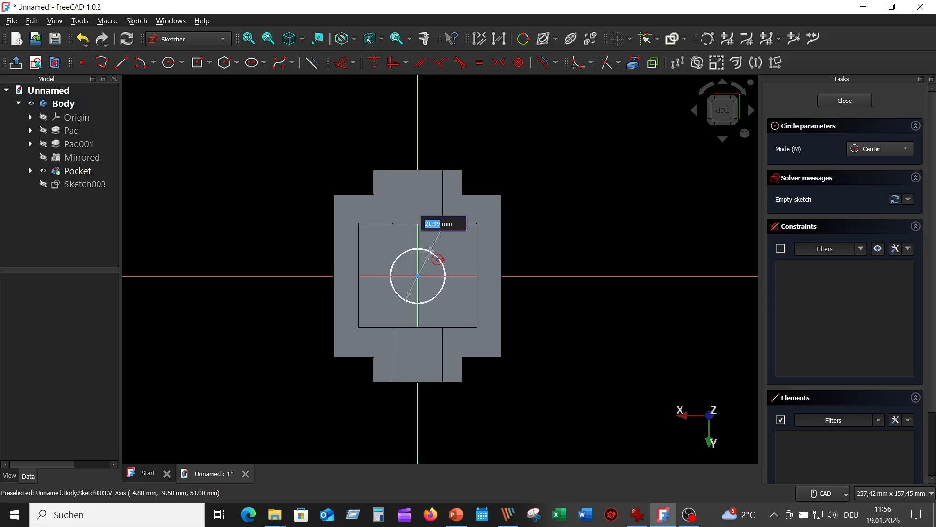
text(10)
key(Return)
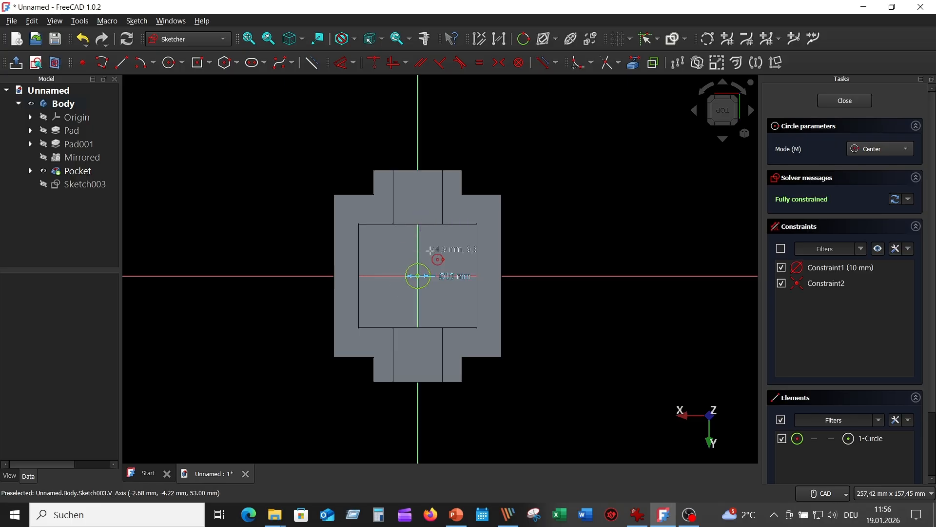
right_click(591, 200)
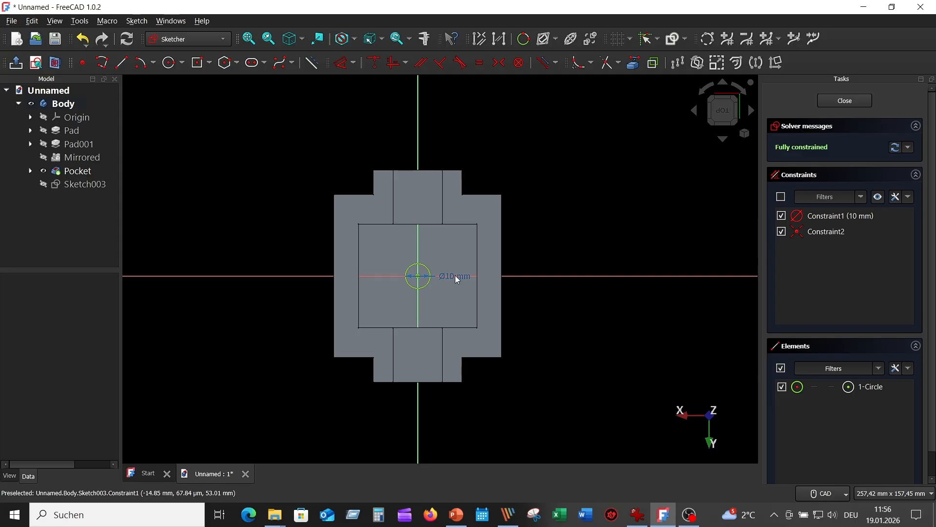
drag(457, 279, 541, 215)
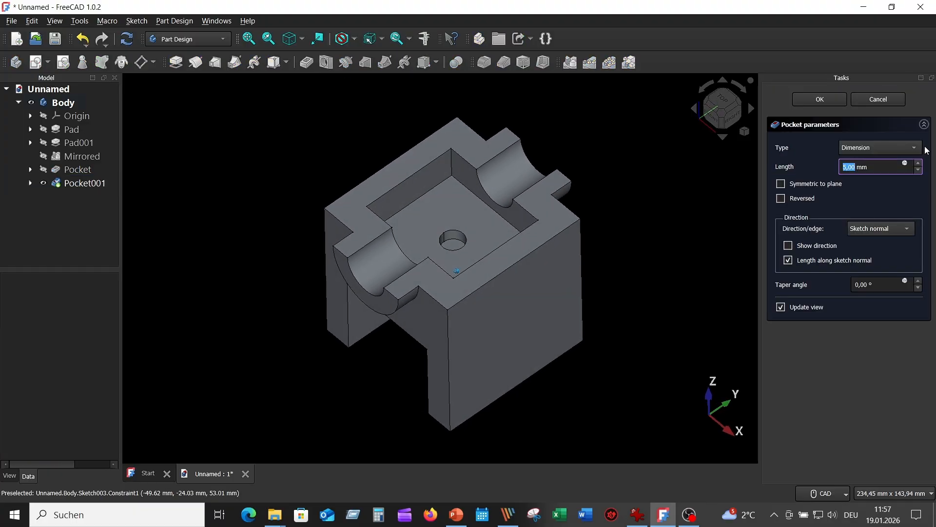
Step: Pocket the circle with the Through all type to cut the hole through the block
click(911, 147)
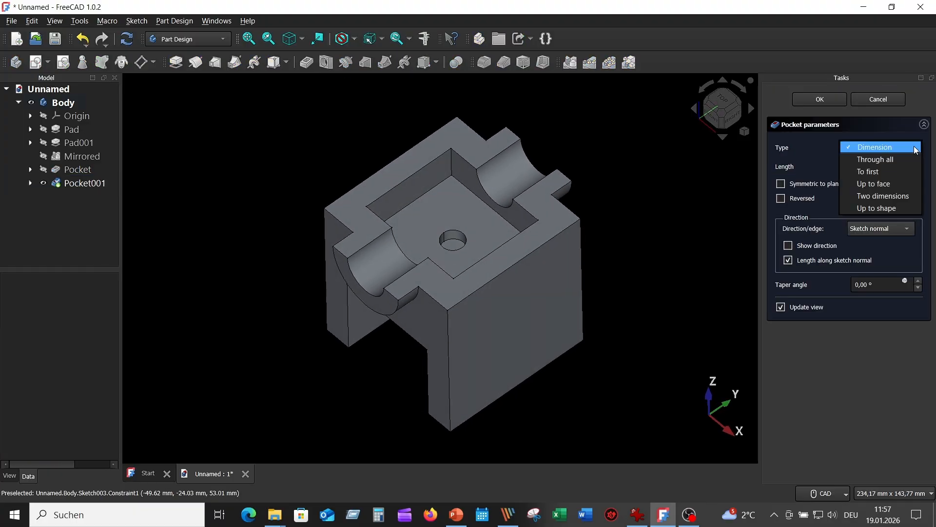
click(880, 162)
key(2)
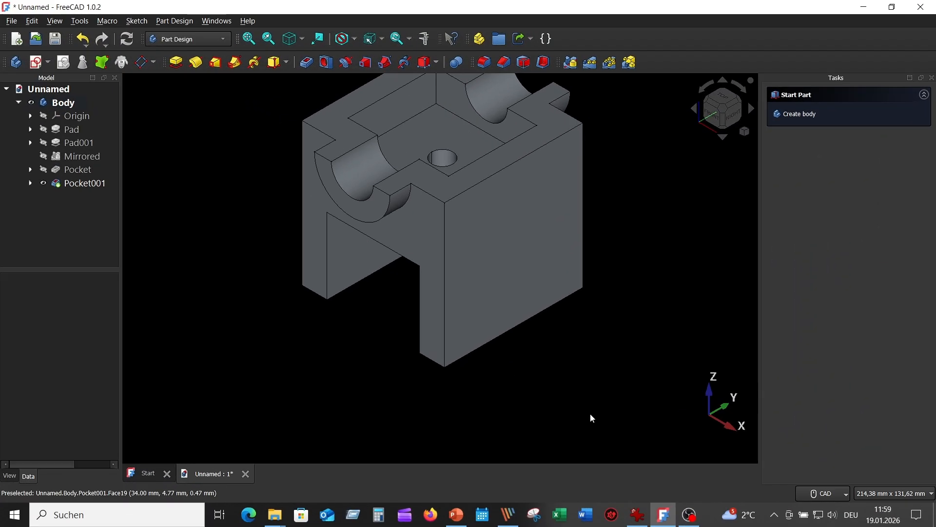
Step: Consult the reference drawing for feature 4 and create a new sketch on the XY base plane
click(637, 517)
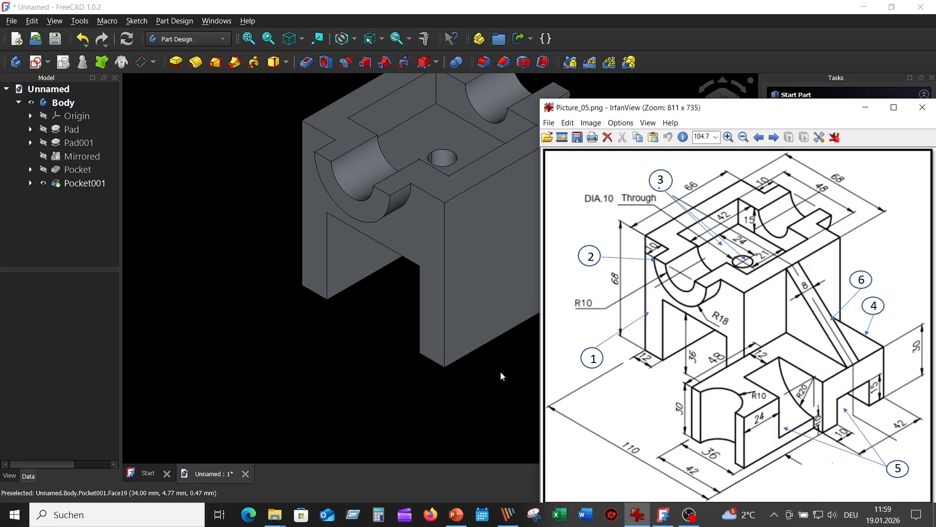
click(193, 183)
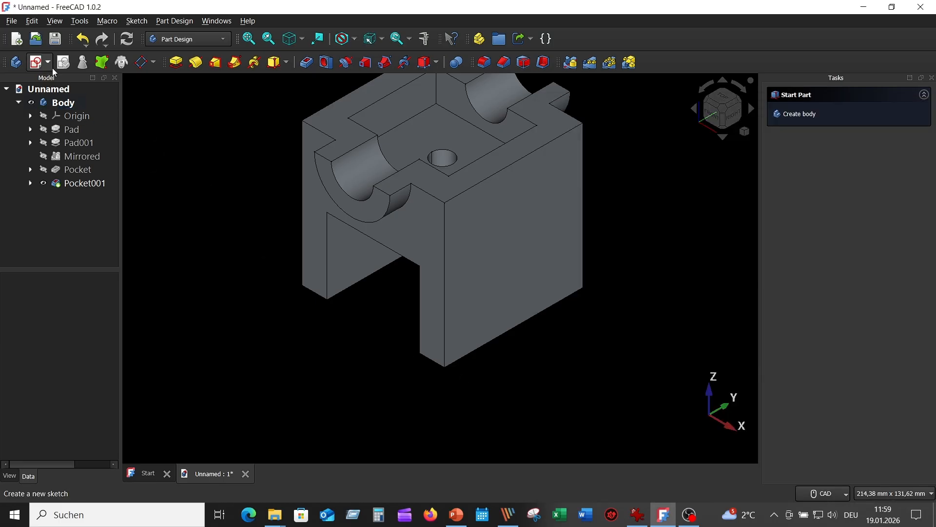
click(35, 62)
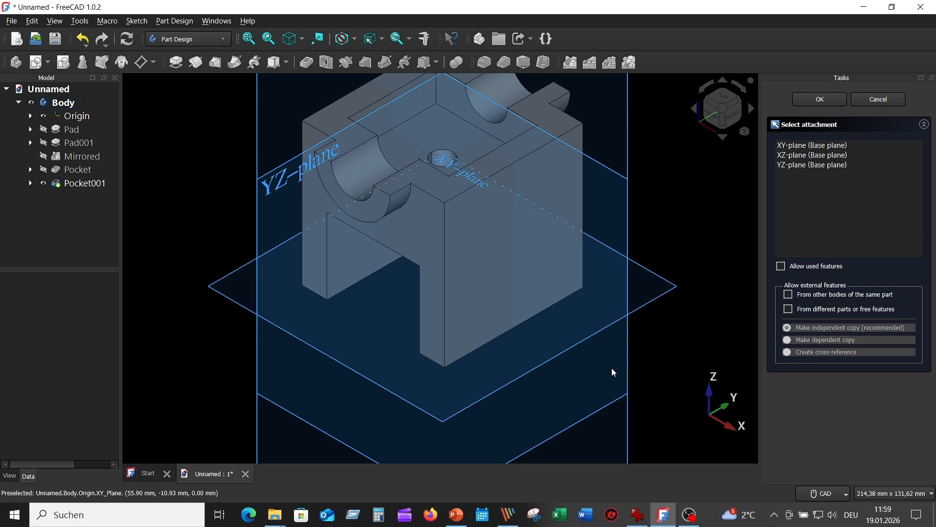
click(671, 293)
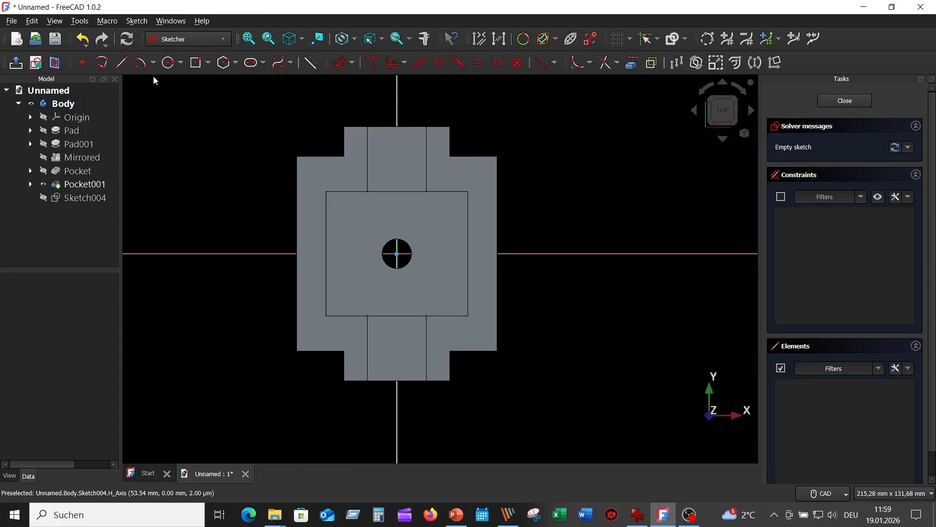
Step: Sketch a closed six-line L-shaped profile beside the block, about 36 mm wide at the top edge and 75 mm high, stepped inward at the lower right
click(103, 62)
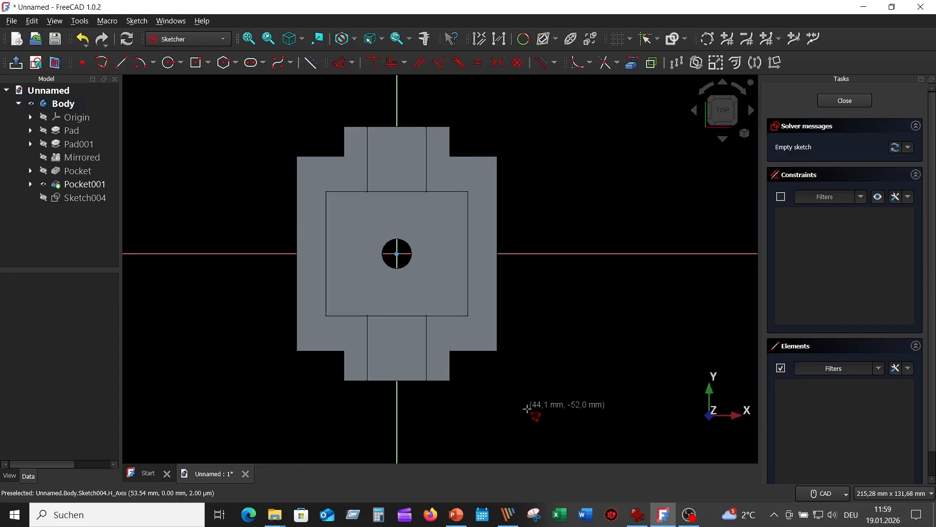
click(531, 425)
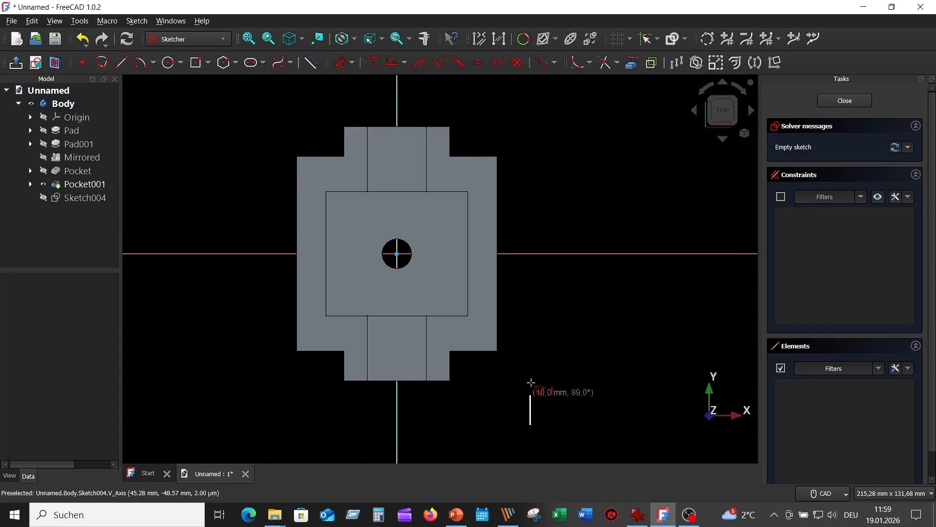
click(531, 199)
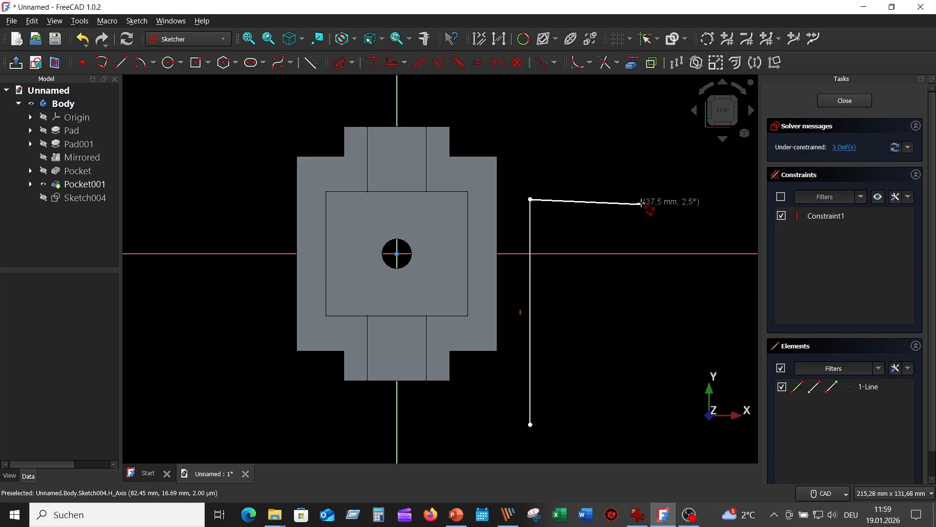
click(637, 199)
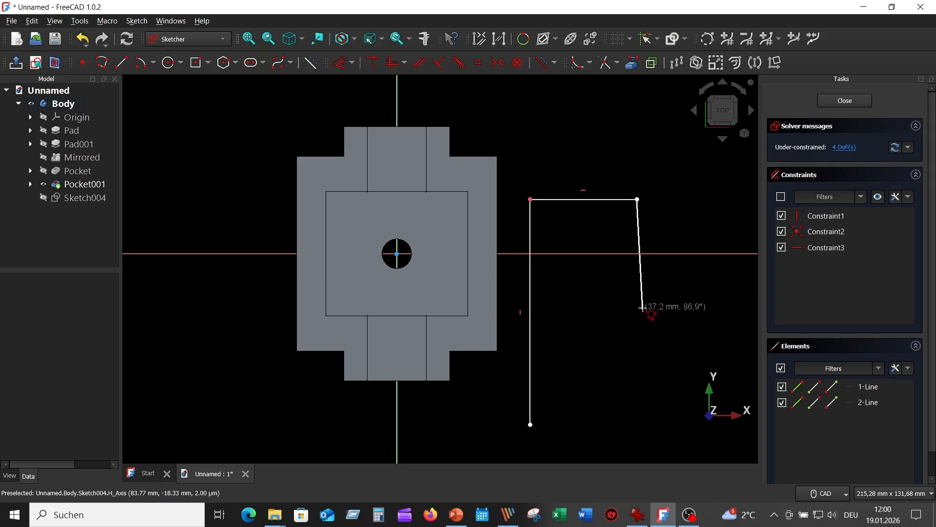
click(637, 312)
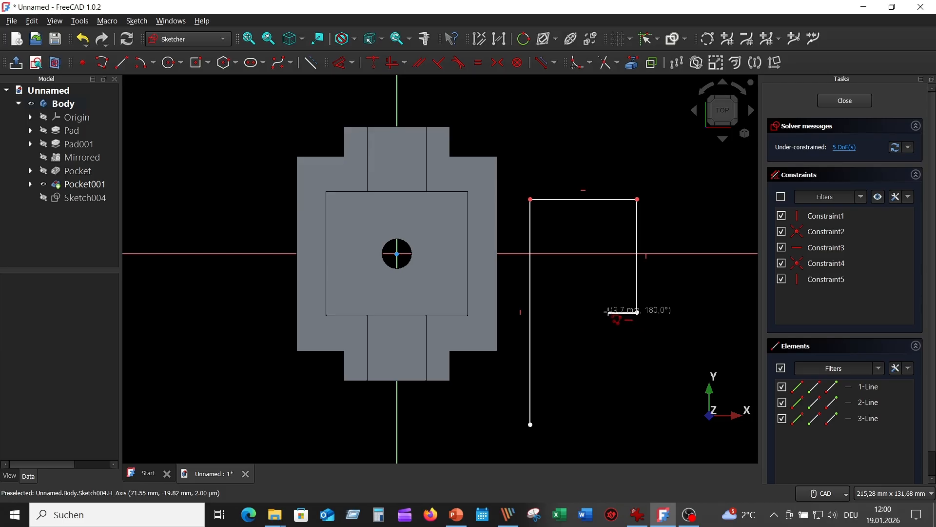
click(608, 312)
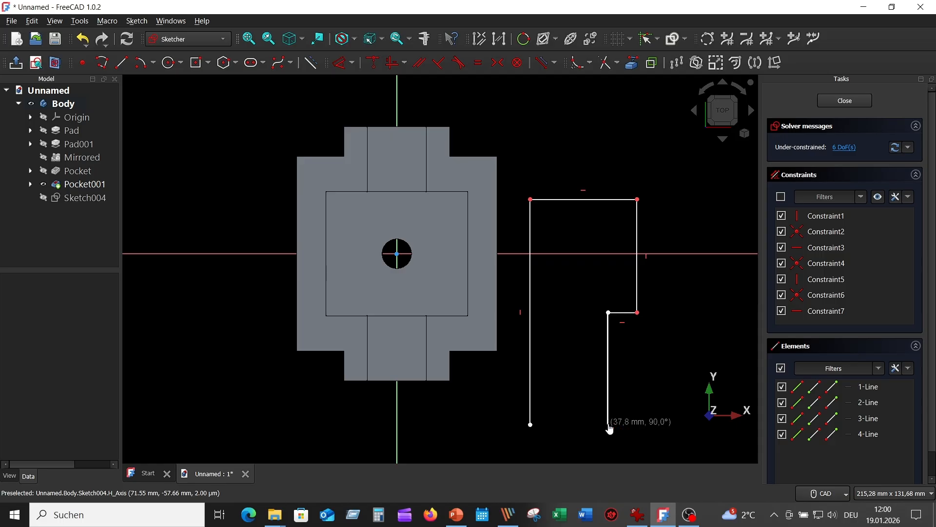
click(608, 424)
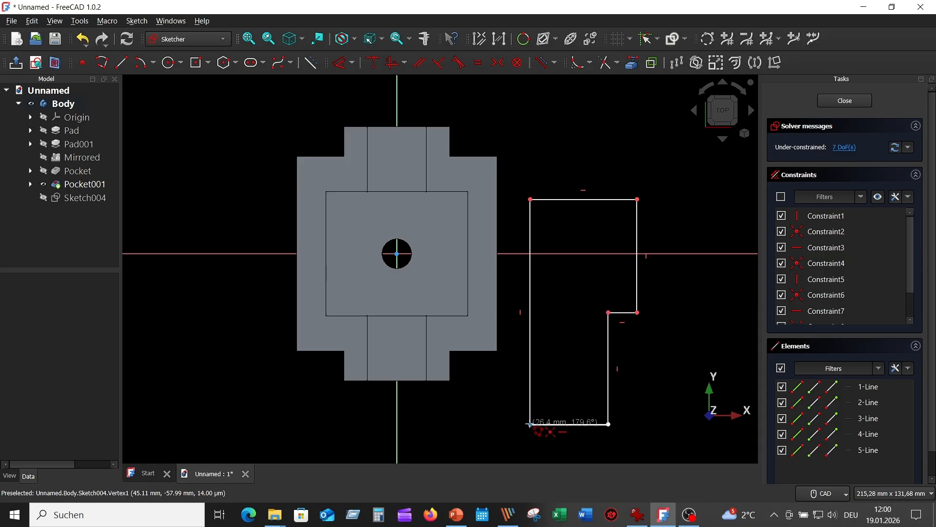
click(530, 423)
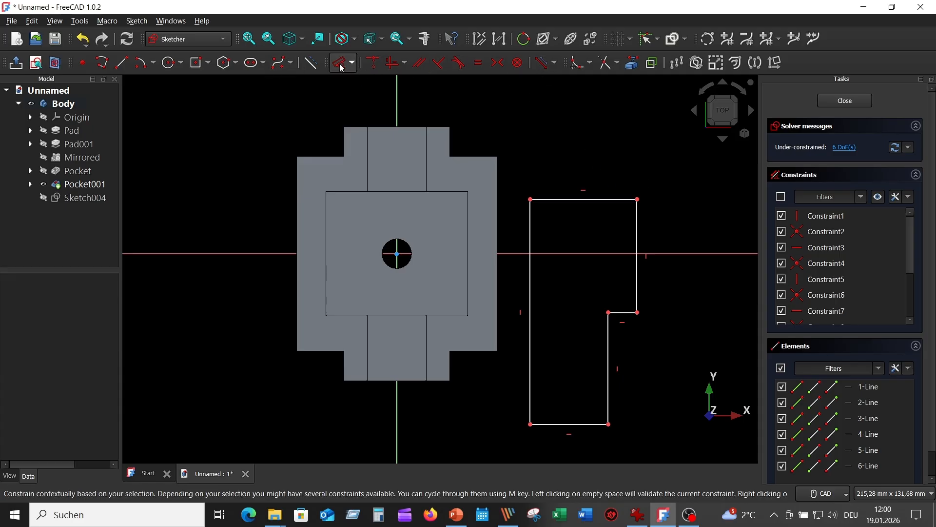
Step: Consult the reference drawing and dimension the L-profile's top edge to 42 mm and its bottom edge to 36 mm
click(646, 520)
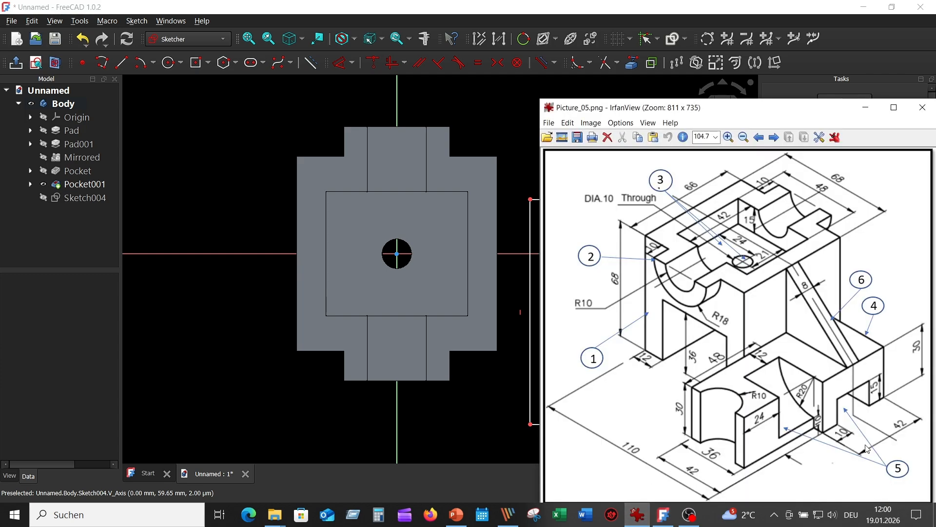
click(483, 98)
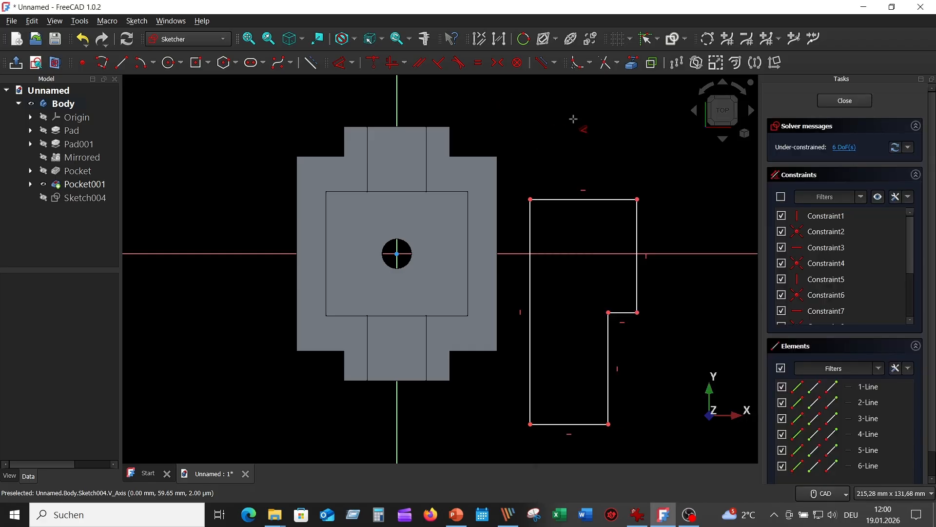
click(599, 199)
click(591, 156)
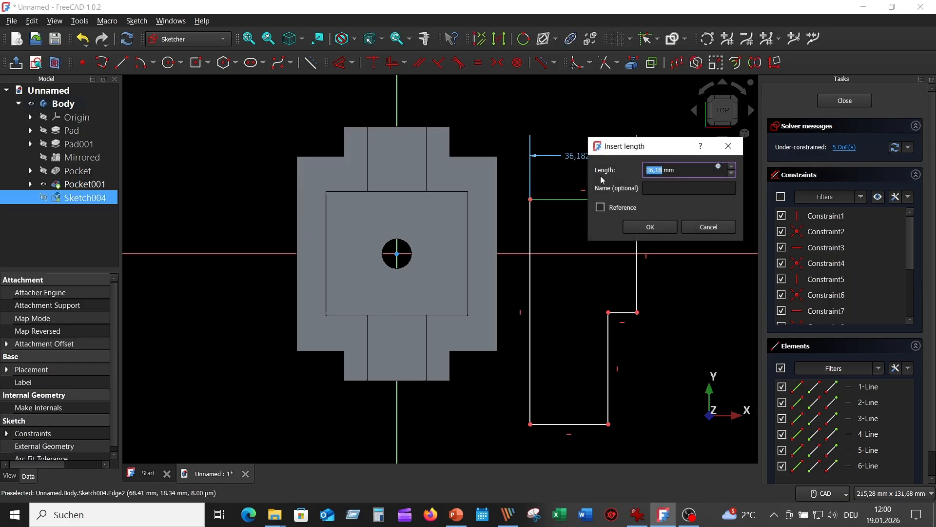
text(42)
key(Return)
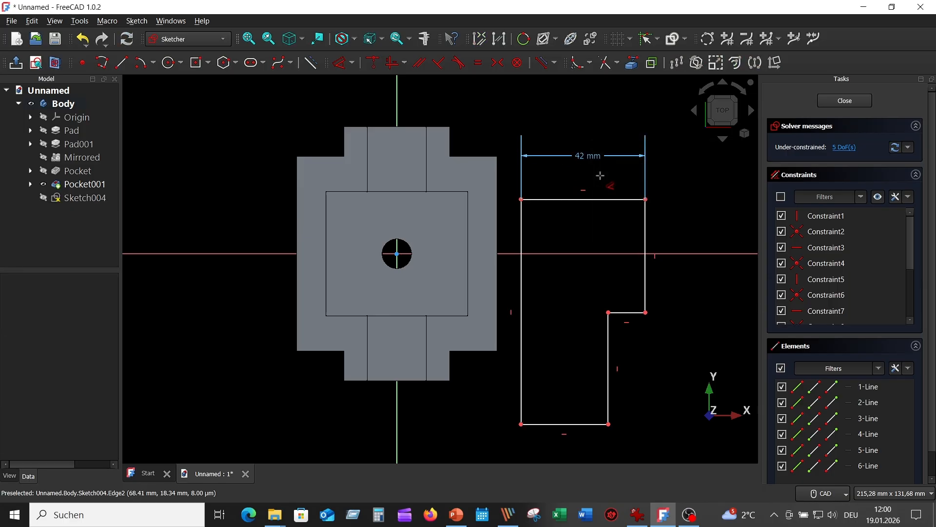
click(577, 424)
click(580, 446)
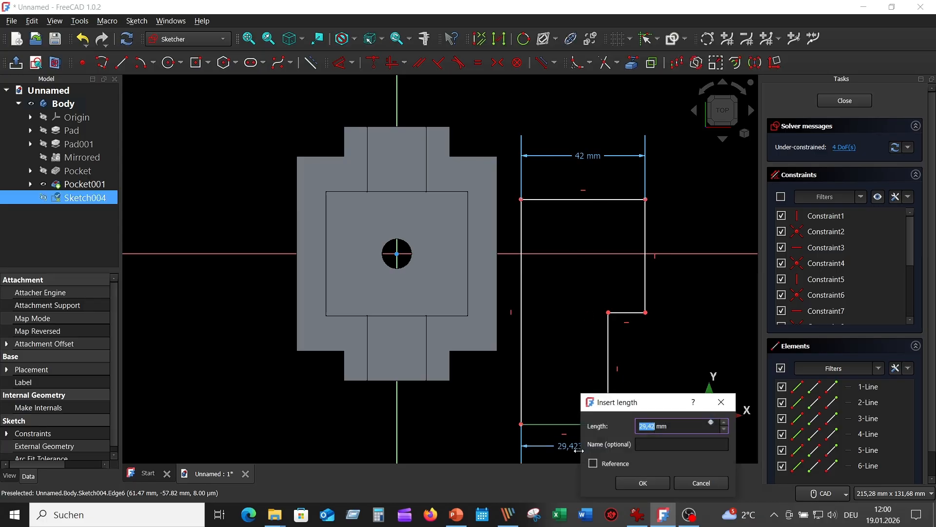
text(36)
key(Return)
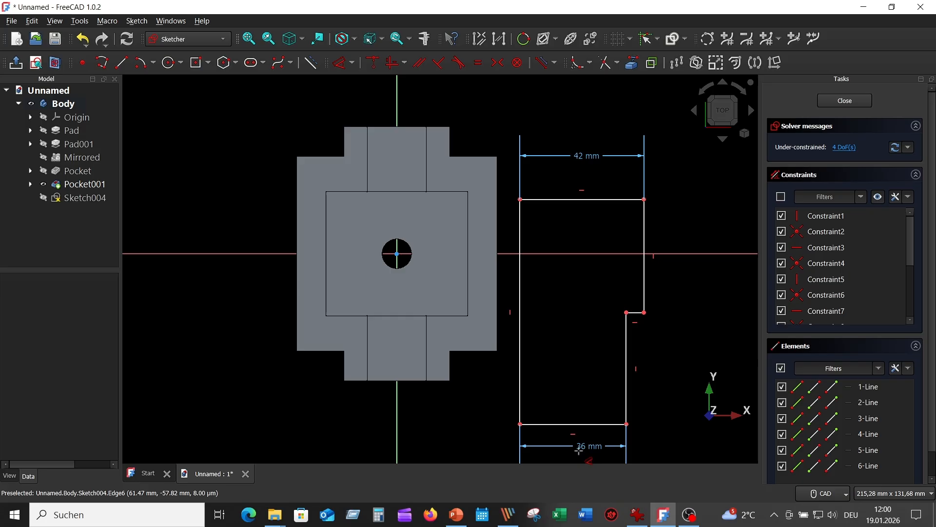
Step: Dimension the L-profile's upper right vertical edge to 42 mm and the lower right vertical edge to 48 mm
click(644, 226)
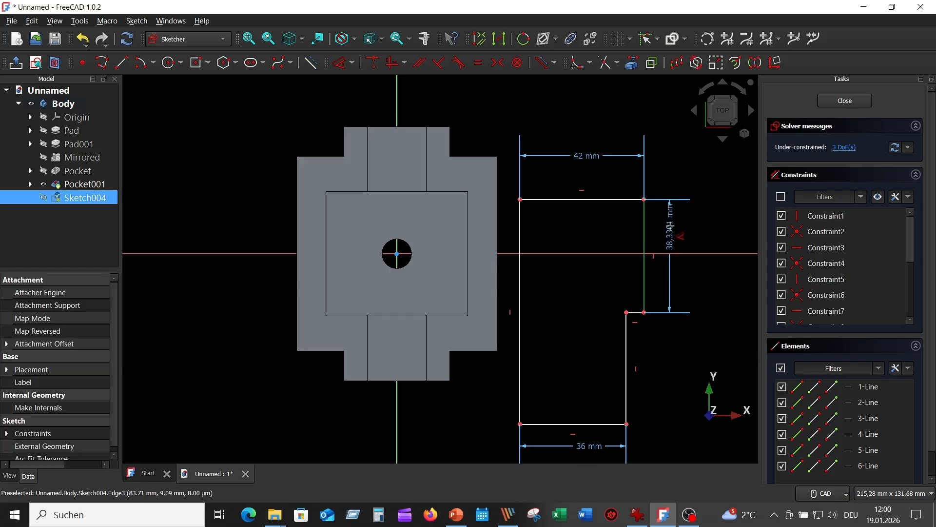
click(678, 230)
text(42)
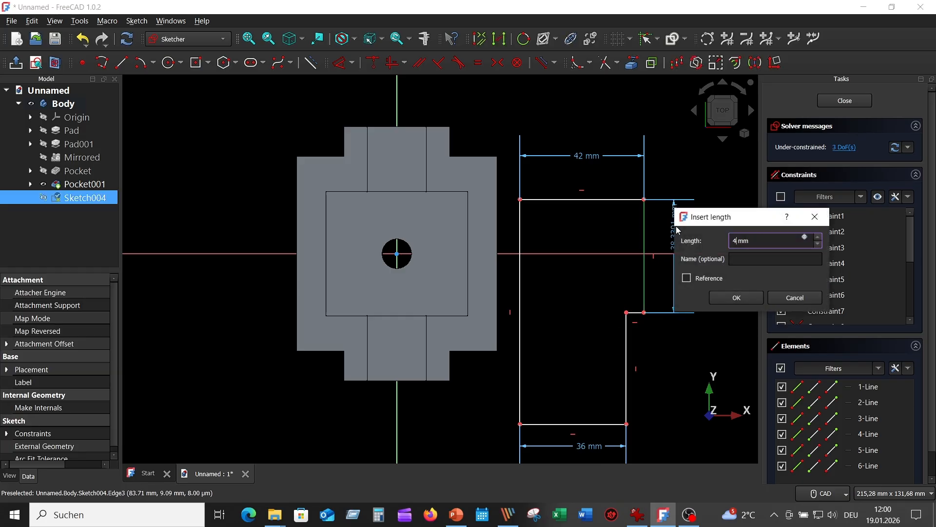
key(Return)
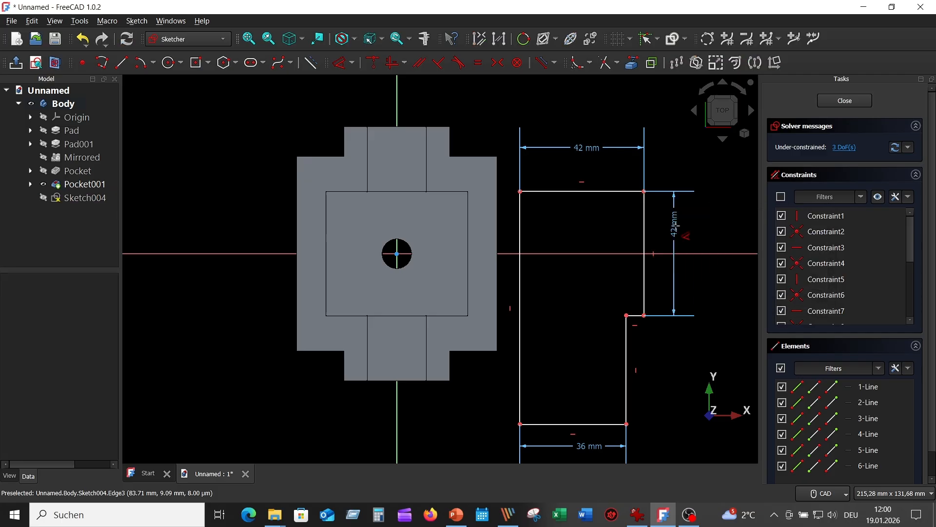
click(628, 369)
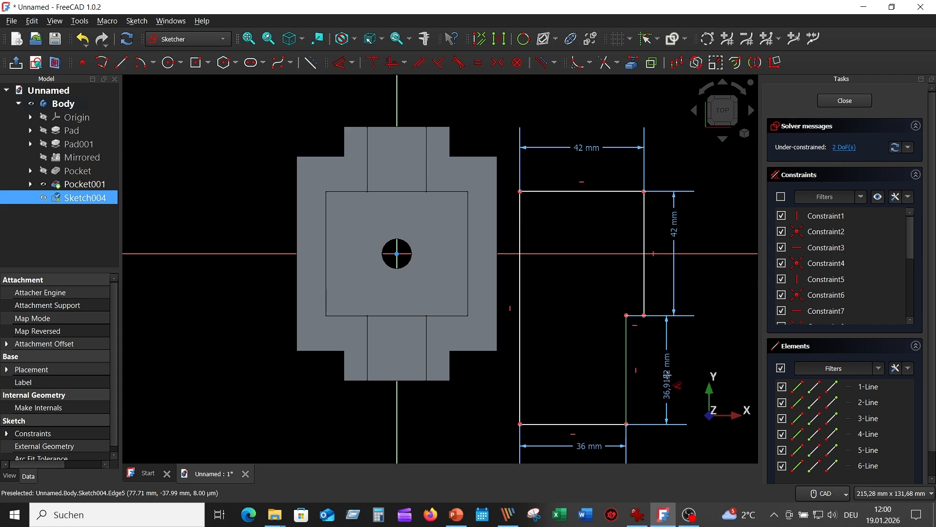
click(675, 377)
text(48)
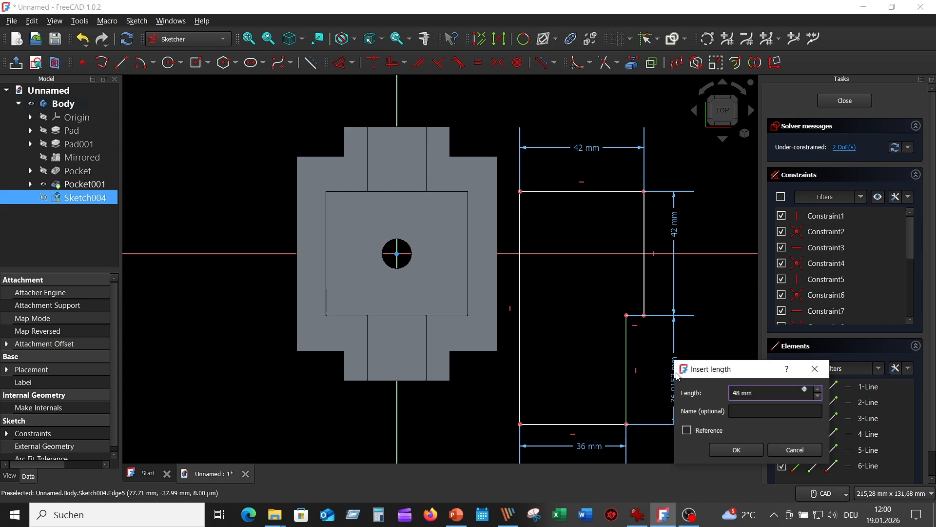
key(Return)
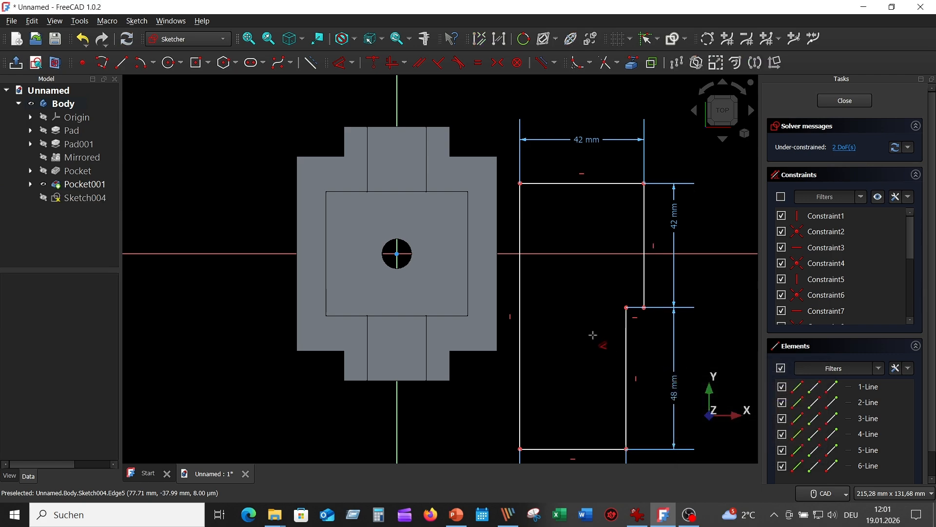
Step: Consult the reference drawing and dimension the L-profile's top edge 21 mm above the horizontal axis
mouse_move(634, 519)
click(617, 420)
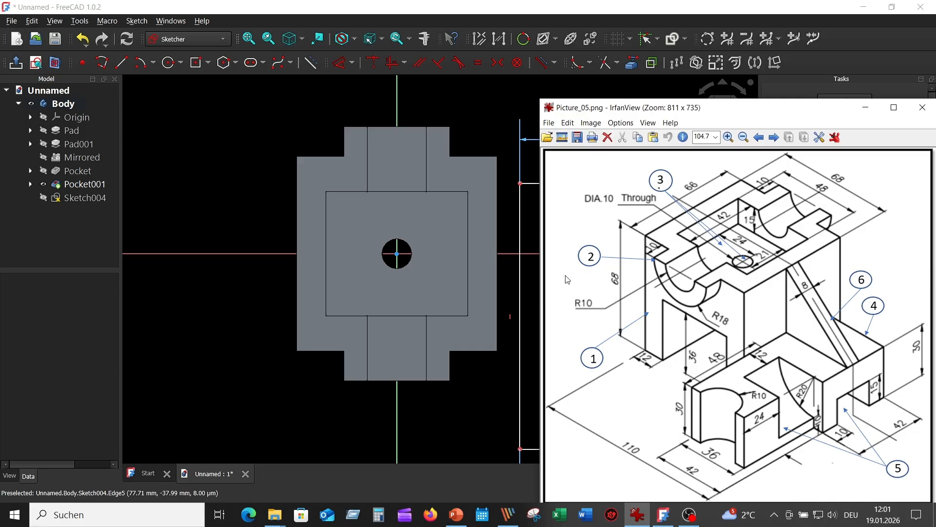
click(494, 103)
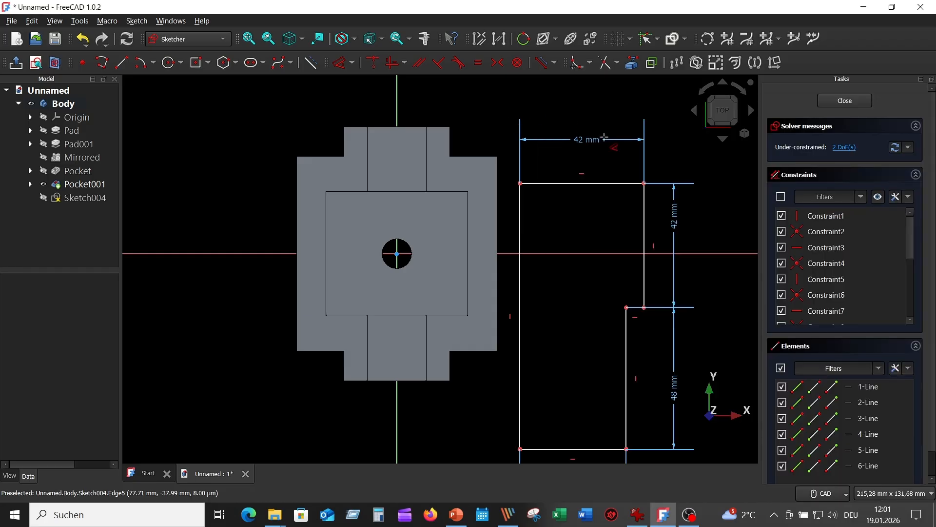
click(611, 184)
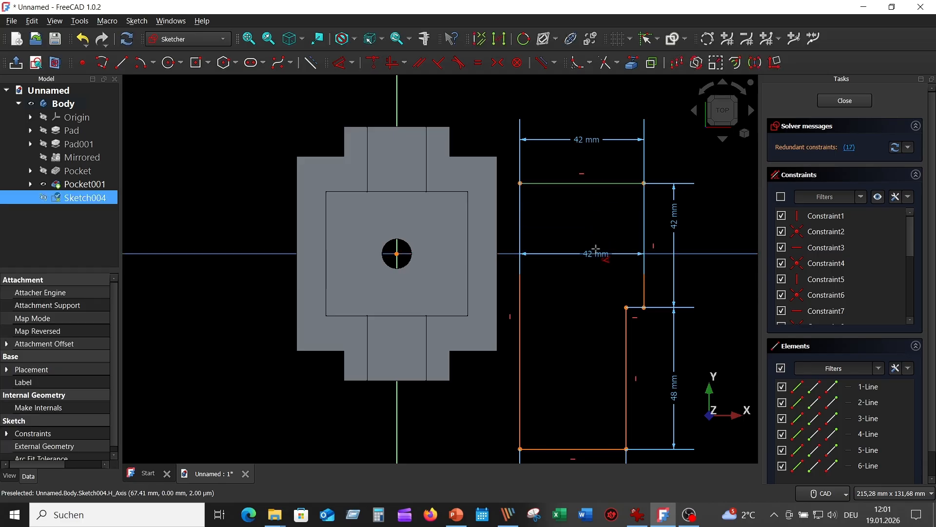
click(595, 250)
click(592, 229)
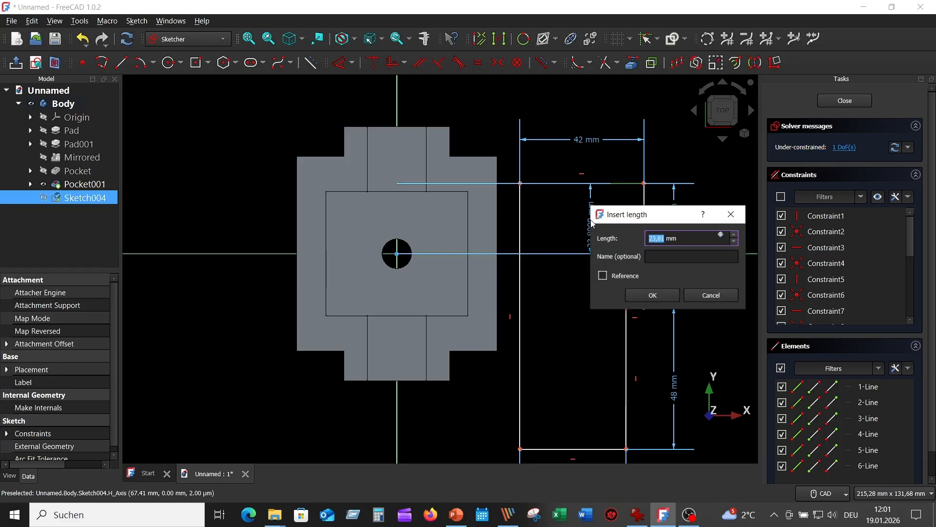
text(21)
key(Return)
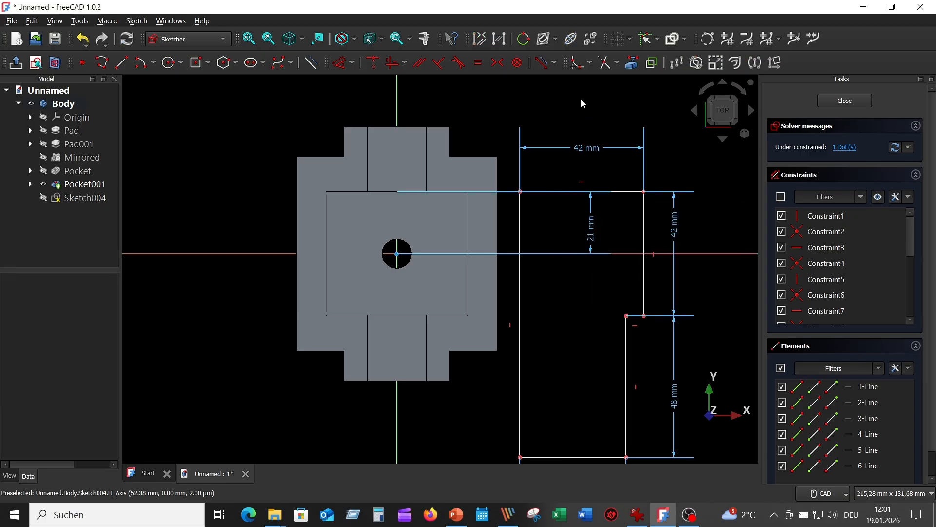
Step: Project the block's edge facing the L-profile as external geometry, constrain the profile's upper left corner onto it, and close the sketch
click(632, 63)
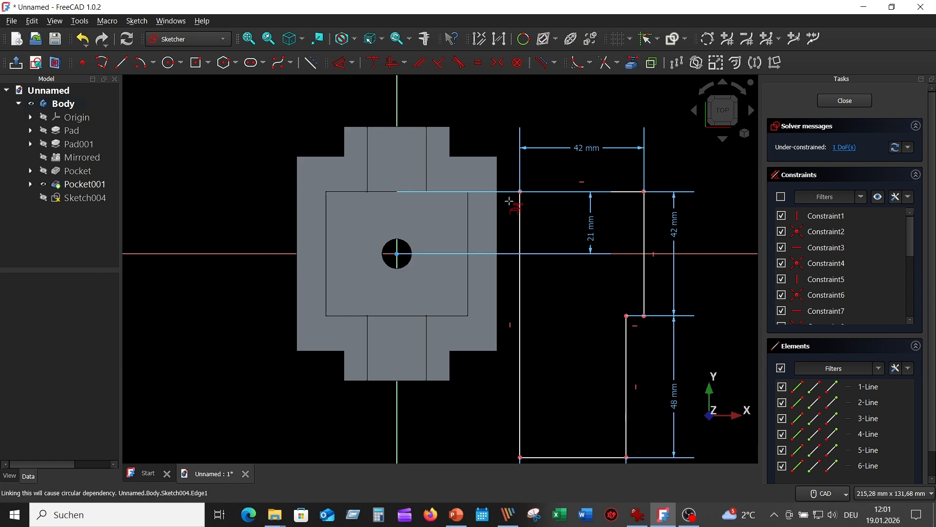
click(498, 211)
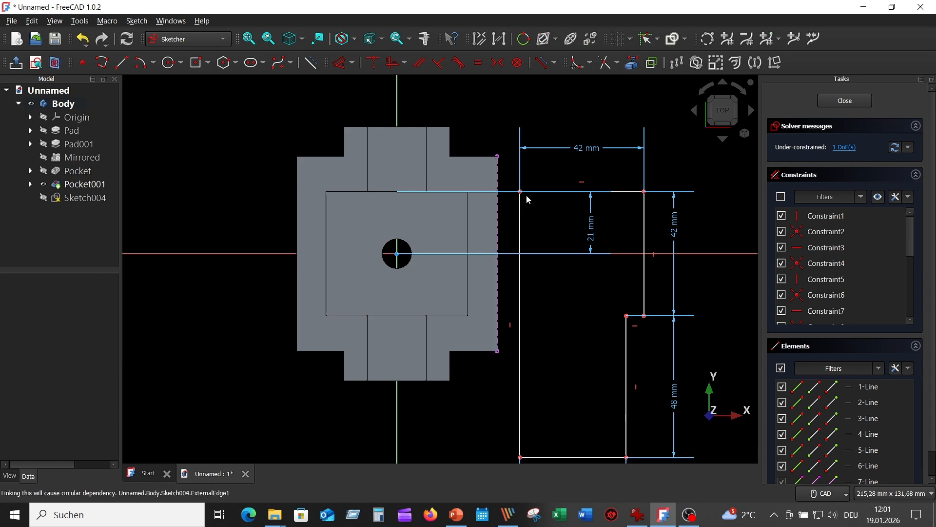
click(520, 192)
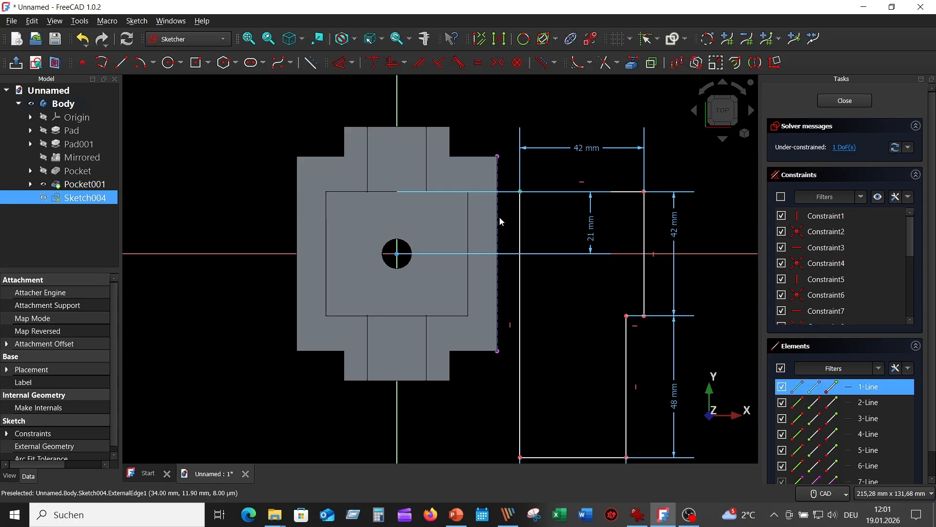
click(375, 65)
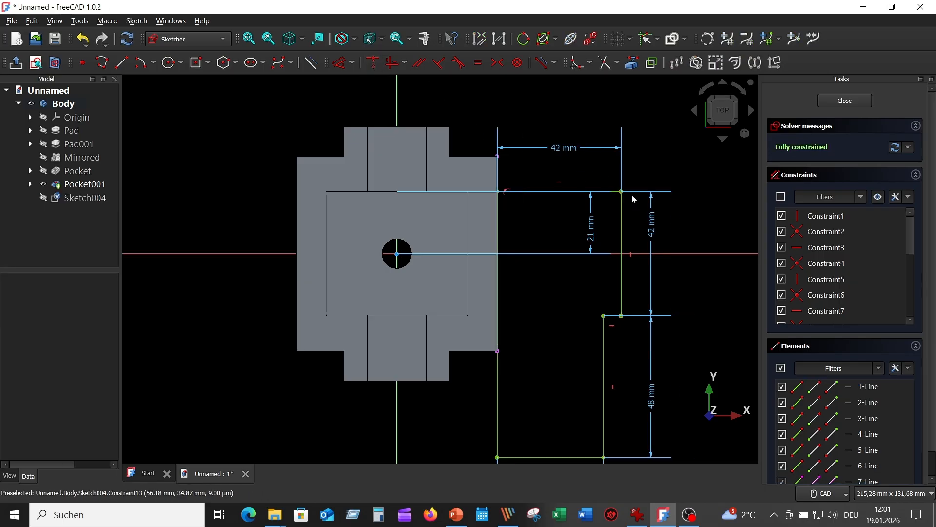
click(845, 101)
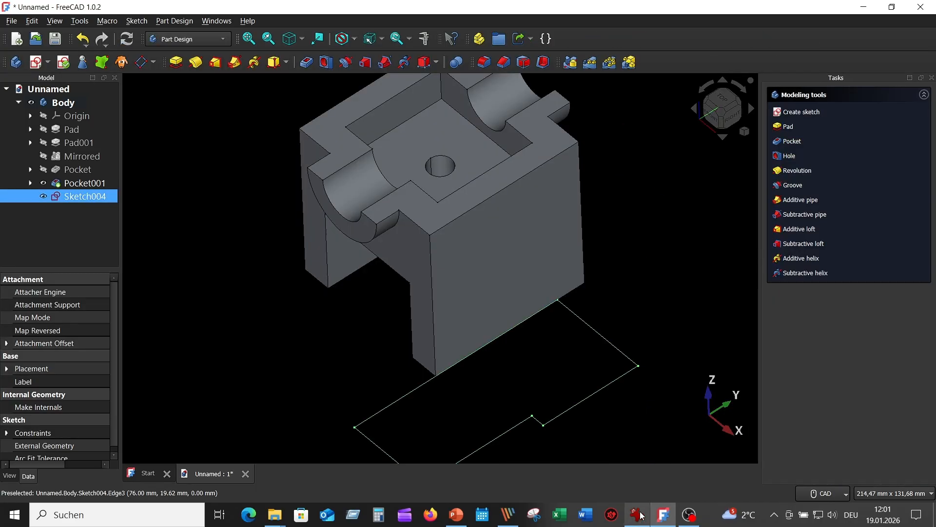
Step: Check the height of feature 4 in the reference drawing and pad the L-shaped sketch 30 mm
click(637, 515)
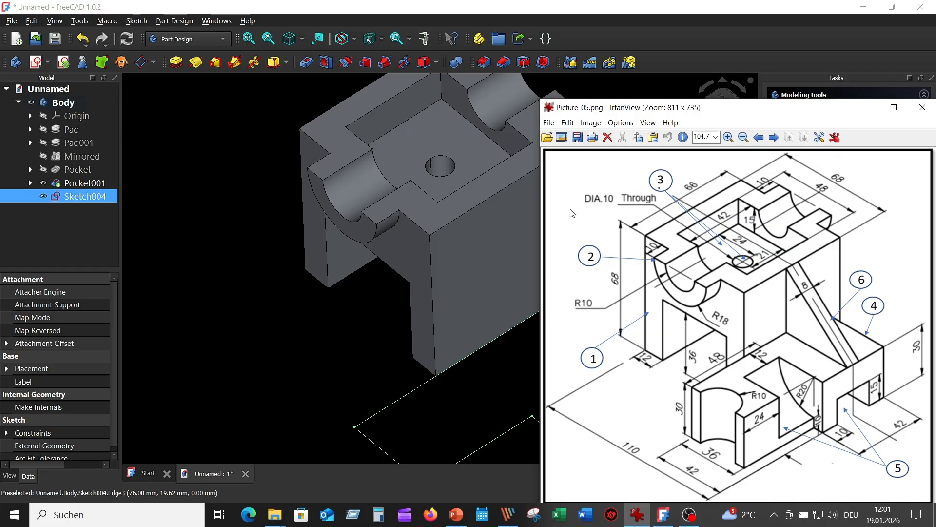
click(213, 195)
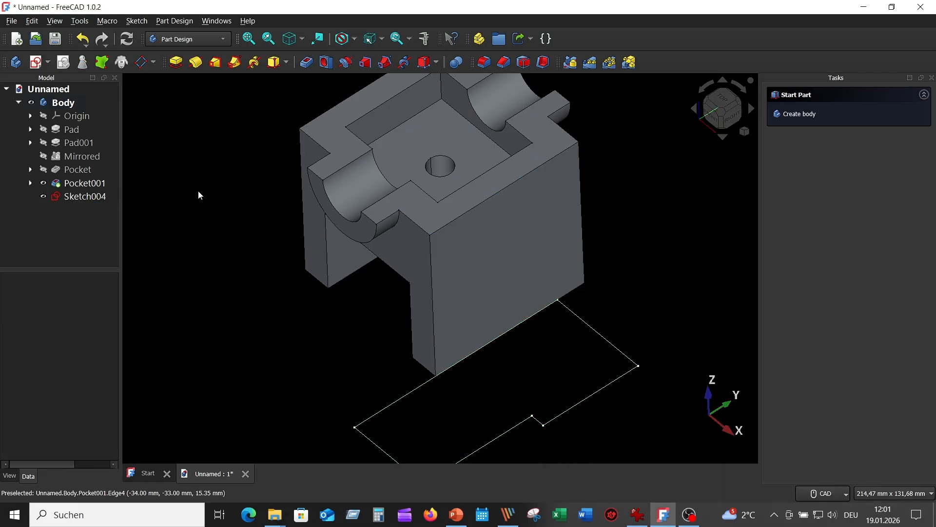
click(98, 193)
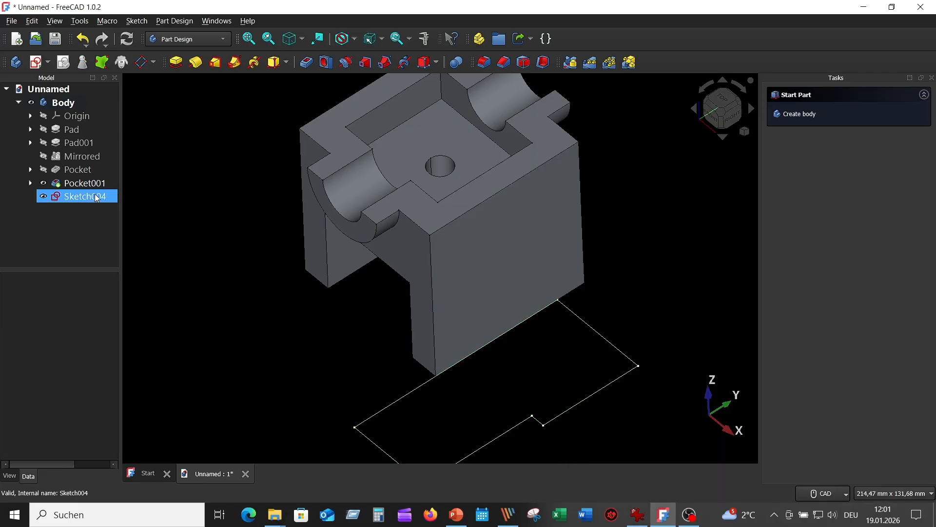
click(176, 62)
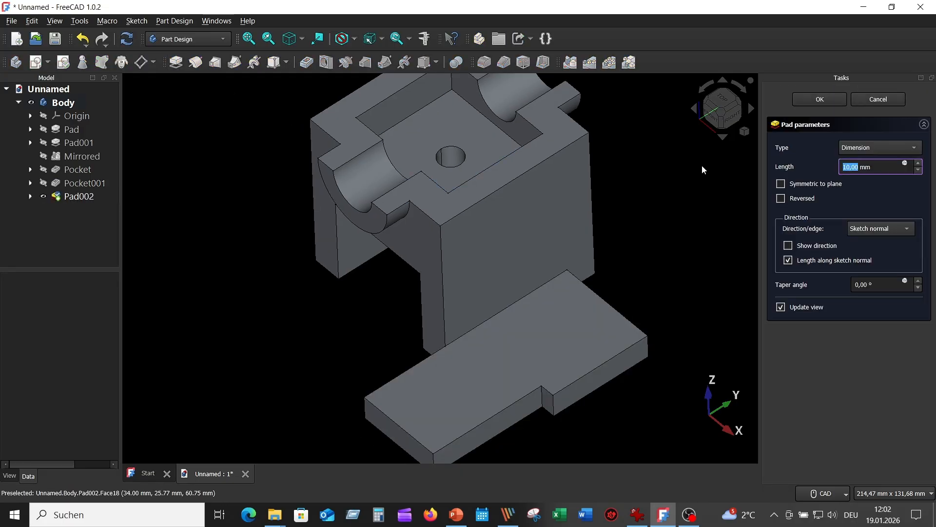
text(30)
key(Return)
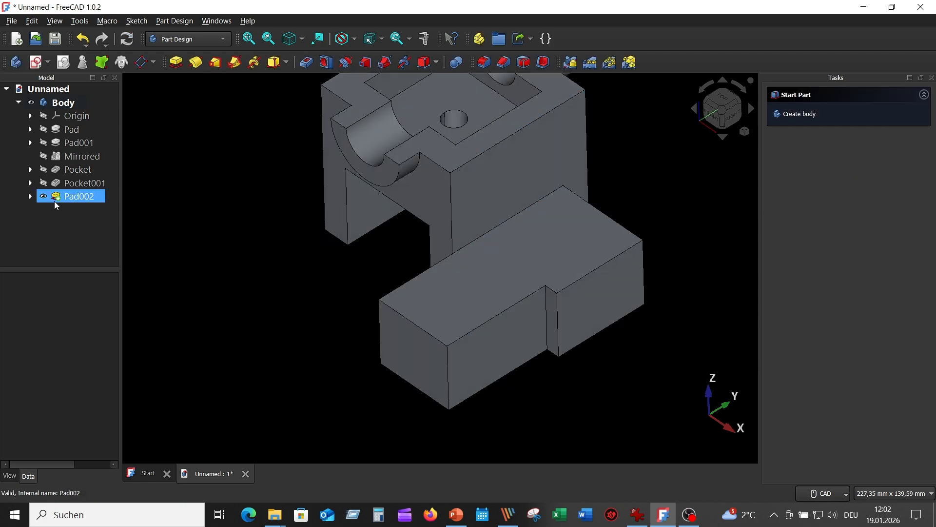
Step: Reopen the L-shaped base's sketch for editing and check the R10 cutout in the reference drawing
click(30, 196)
double_click(85, 211)
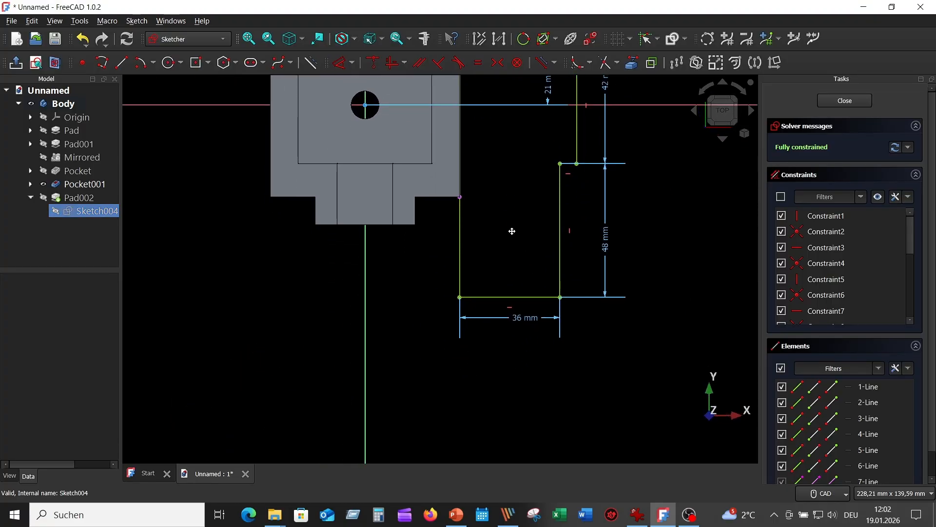
click(644, 516)
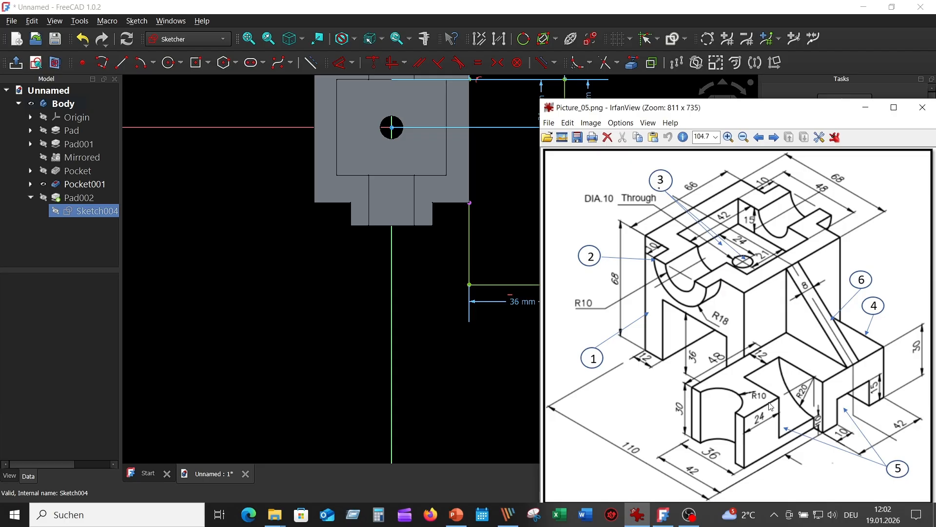
click(529, 375)
middle_drag(466, 370, 435, 370)
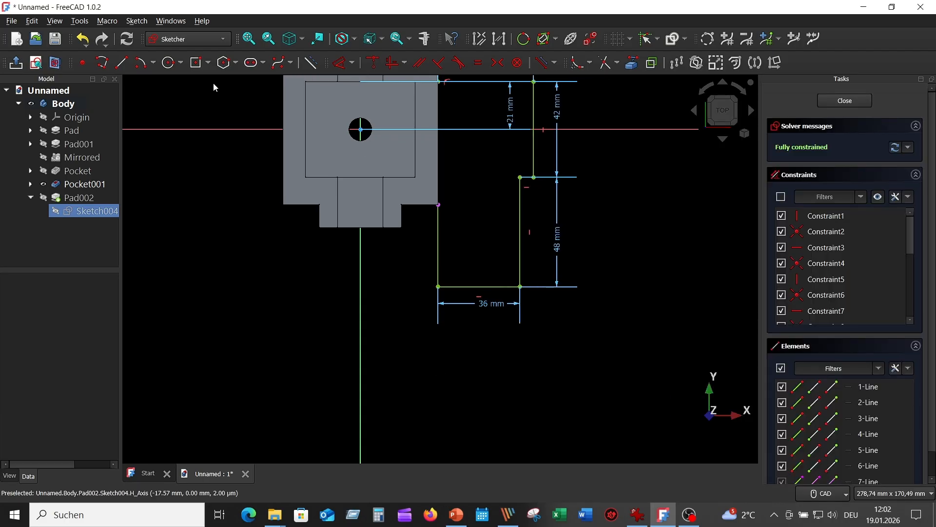
Step: Draw a 20 mm diameter circle centred on the midpoint of the L-profile's bottom edge and move its dimension label clear of the geometry
click(170, 63)
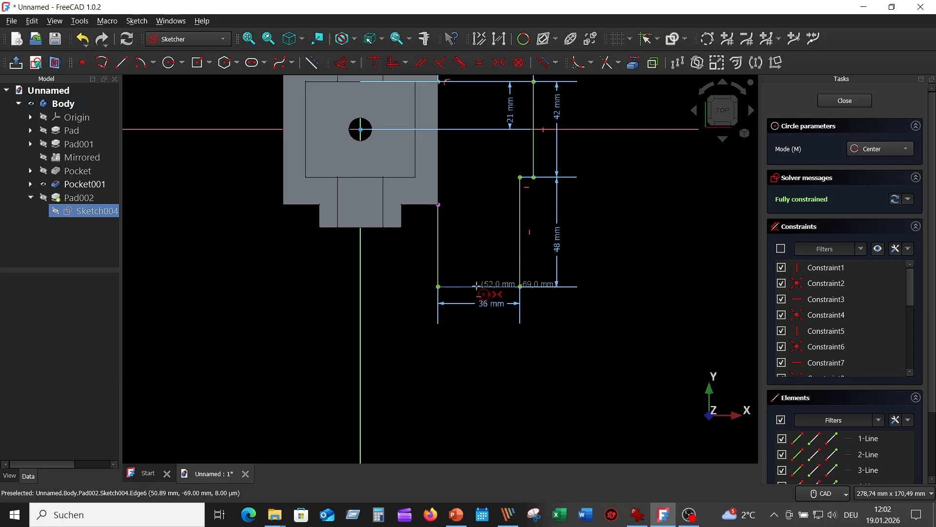
click(477, 286)
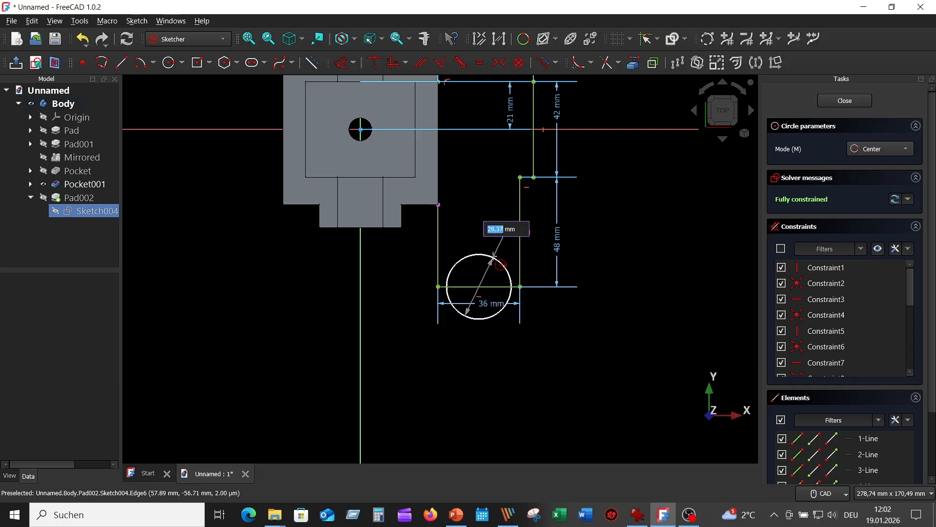
text(20)
key(Return)
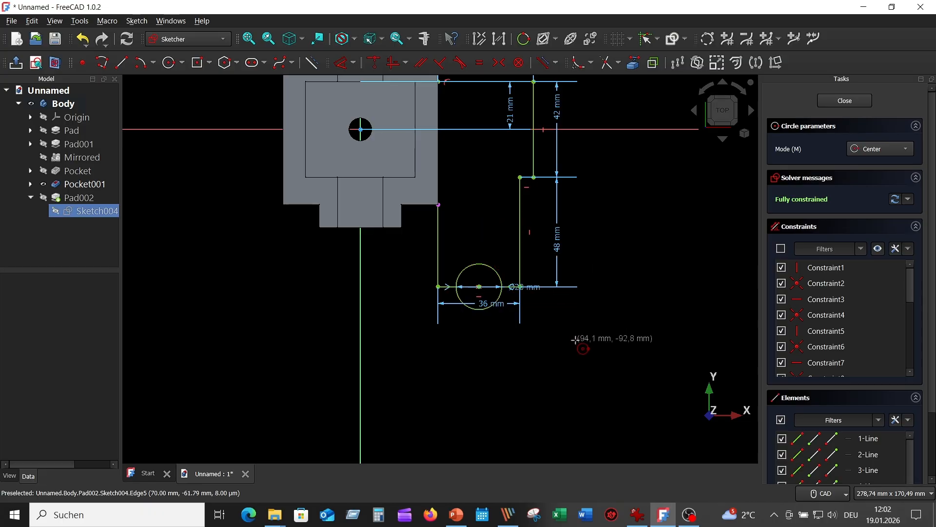
scroll(580, 337, up, 3)
key(Escape)
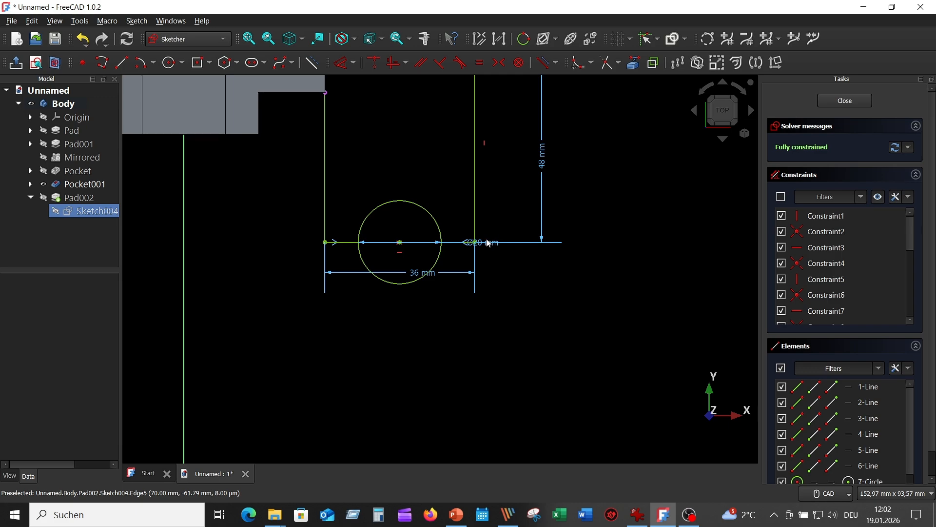
drag(486, 243, 449, 160)
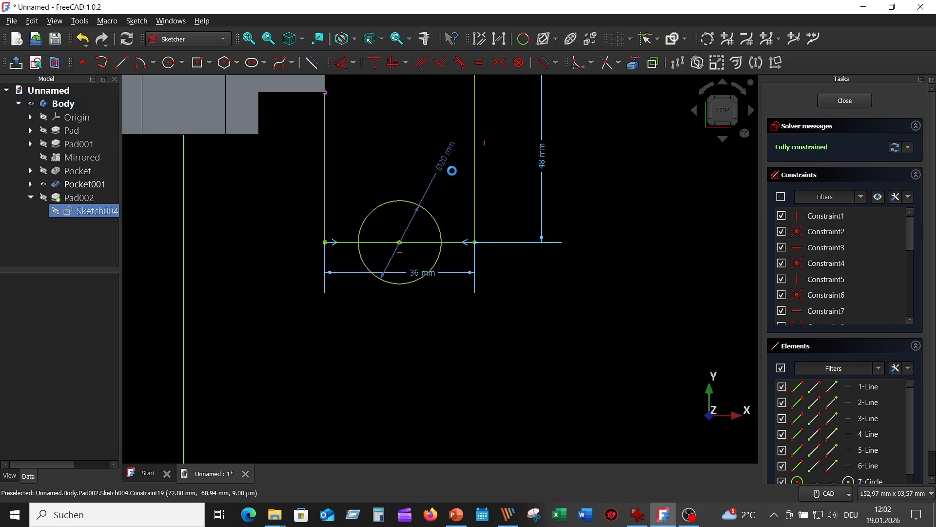
middle_drag(510, 339, 585, 329)
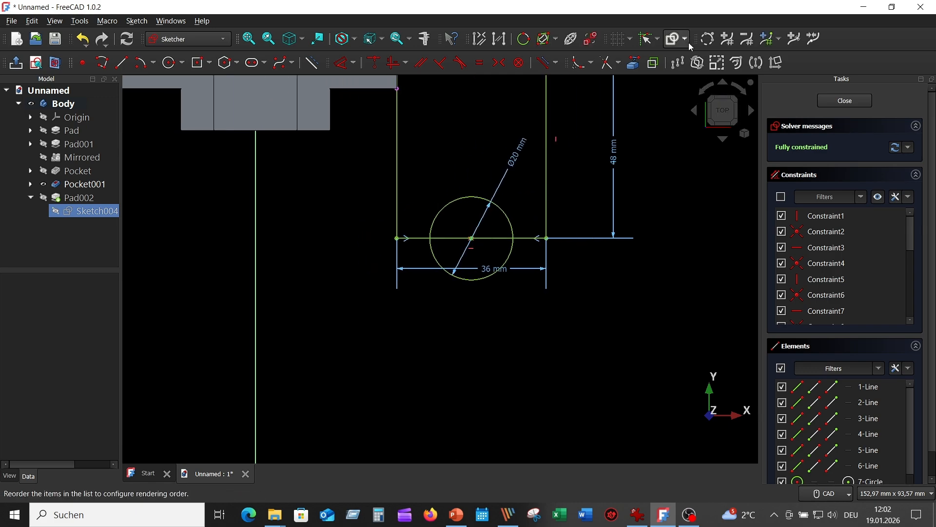
Step: Trim the circle's lower half and the bottom edge's segment inside it, leaving an upward semicircular notch
click(607, 63)
scroll(496, 325, up, 3)
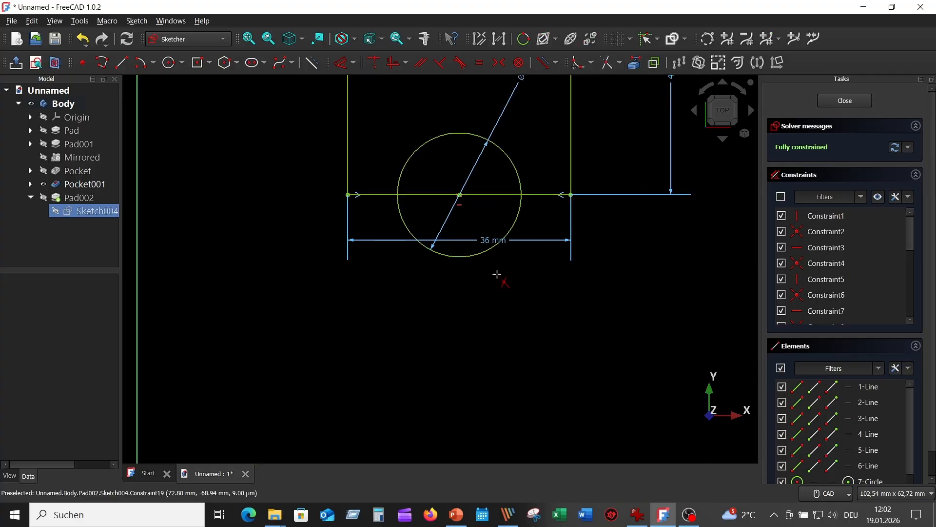
click(509, 232)
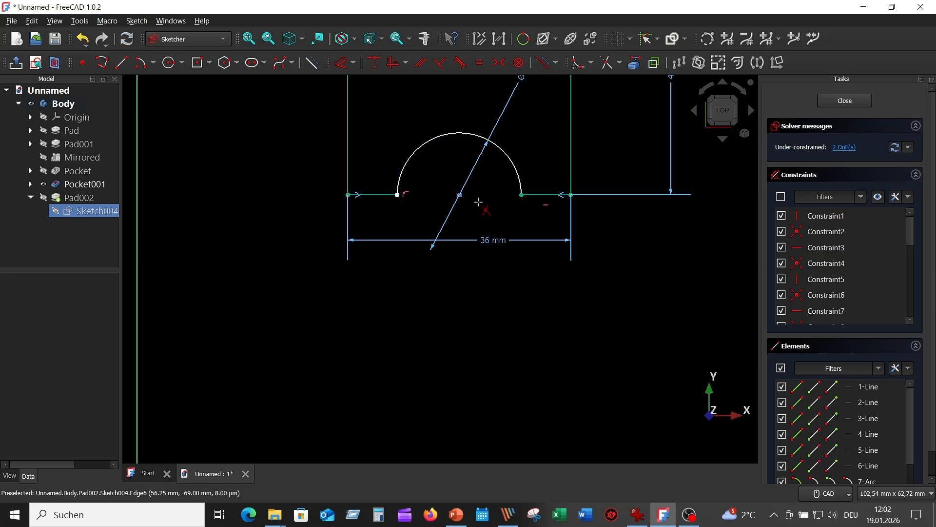
Step: Align the arc's endpoints horizontally with each other and with the profile's bottom left corner, and close the sketch
click(393, 63)
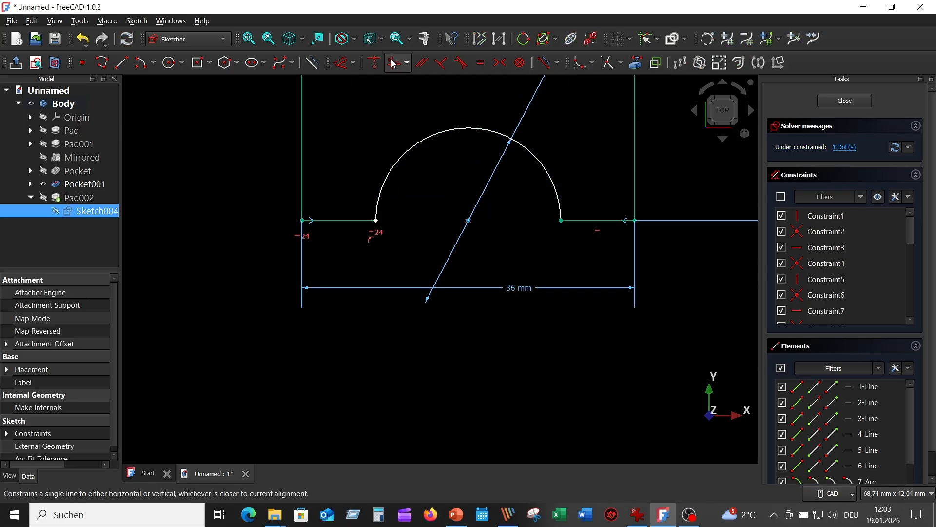
click(561, 220)
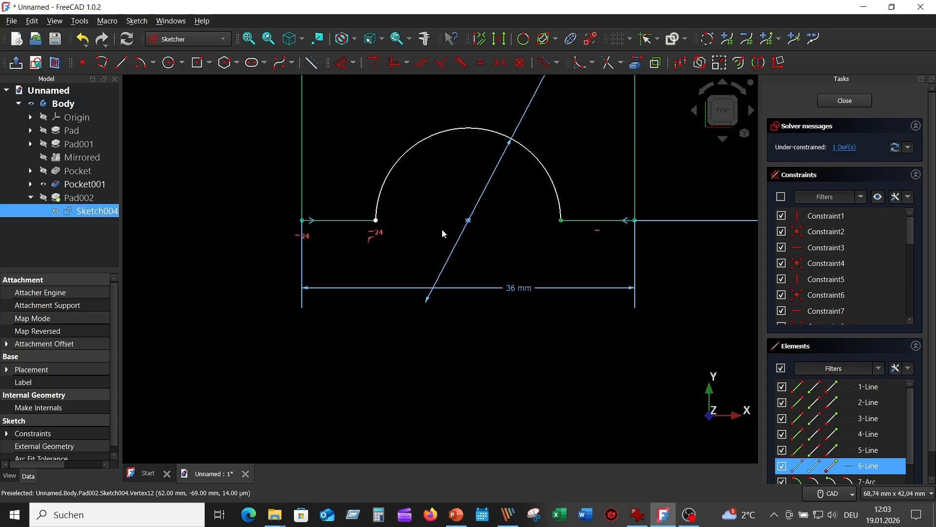
click(377, 221)
click(397, 63)
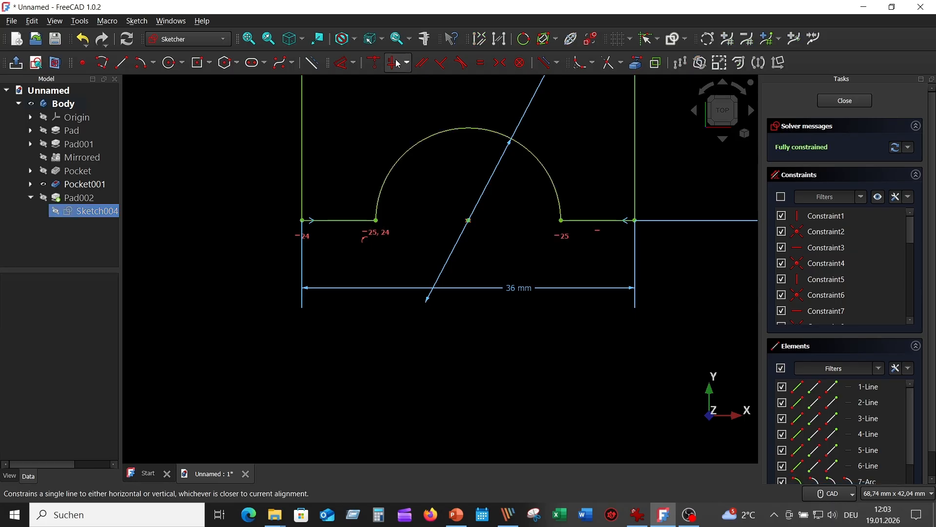
scroll(451, 307, down, 2)
scroll(472, 209, down, 3)
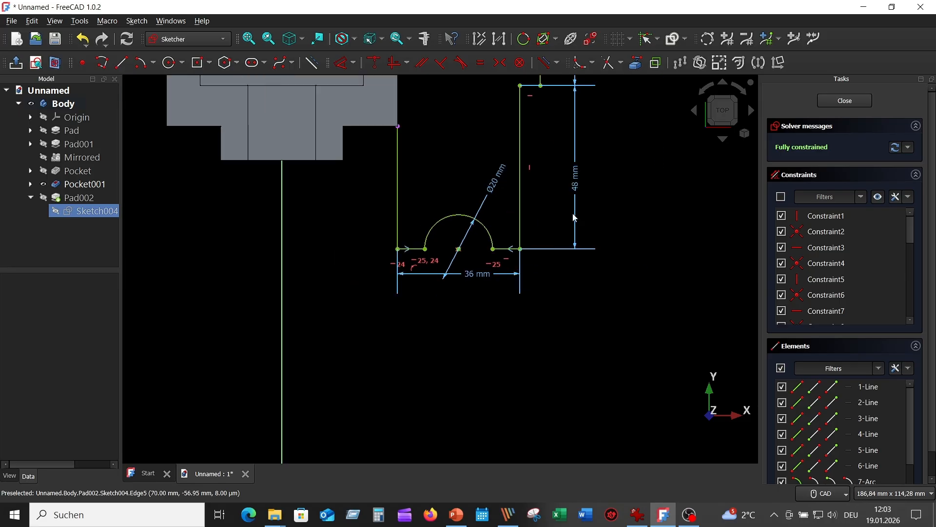
click(833, 101)
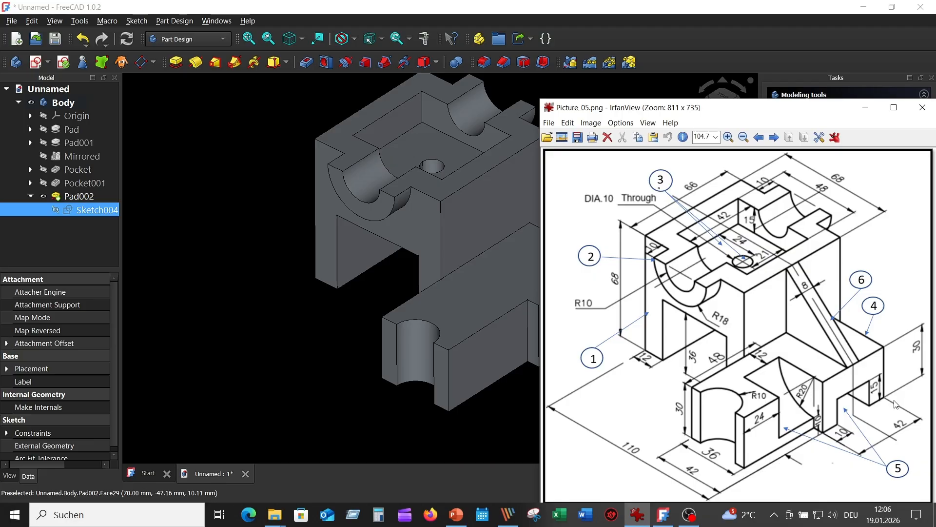
Step: Return from the reference drawing and create a new sketch on the outer face of the base's wider 42 mm section
click(499, 417)
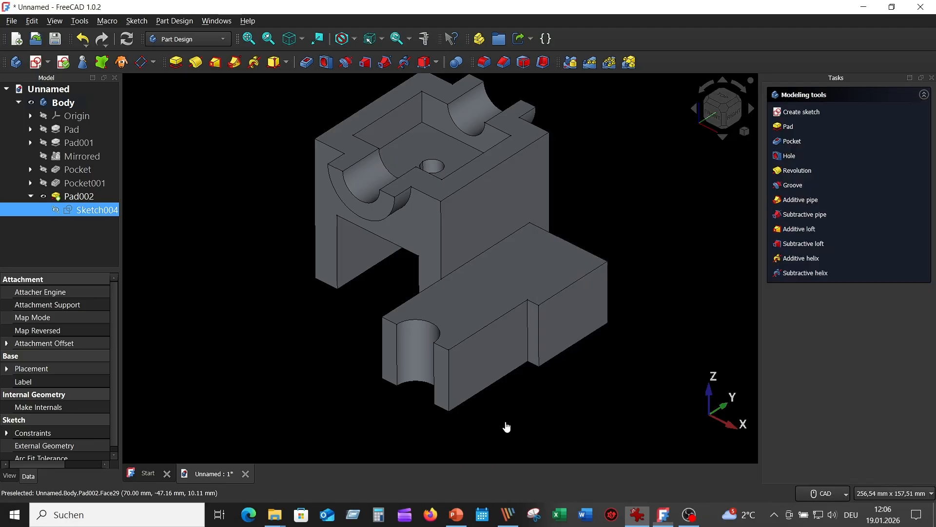
click(568, 320)
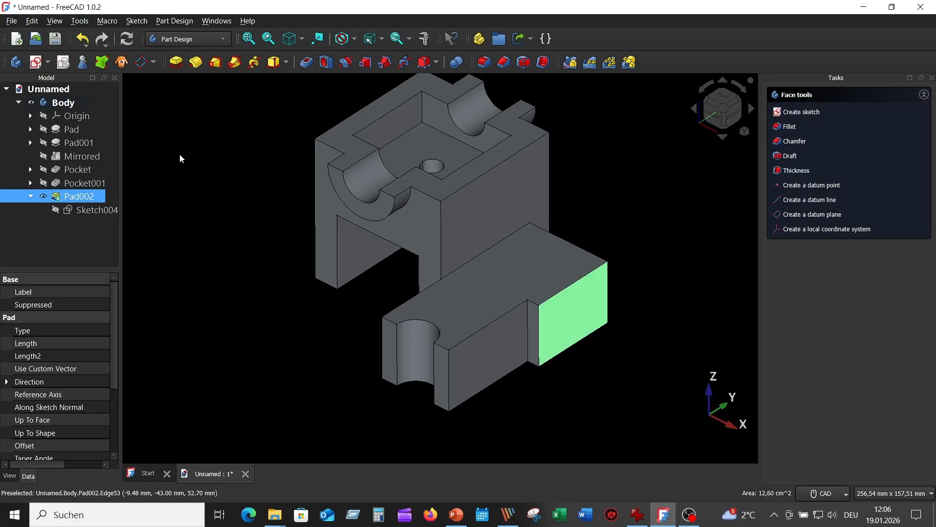
click(37, 62)
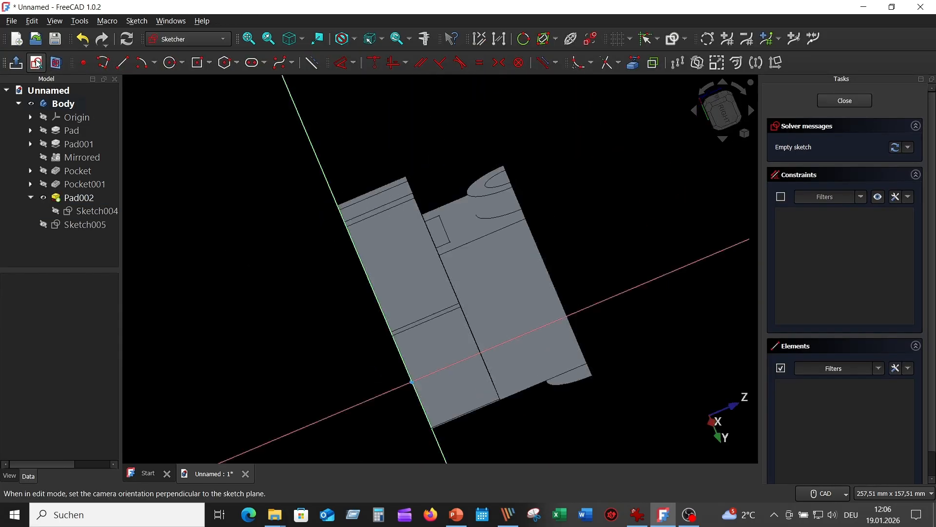
middle_drag(406, 310, 444, 231)
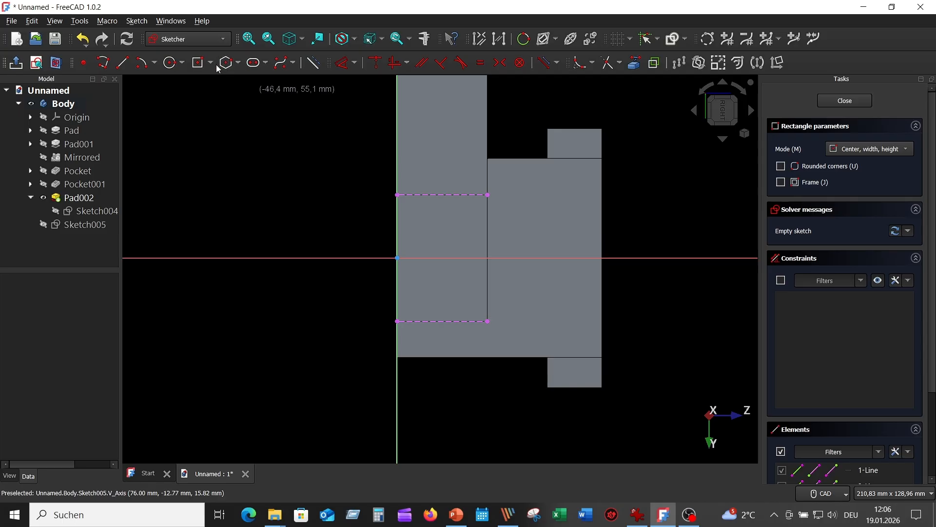
Step: Draw a 15 mm by 22 mm corner rectangle with one side on the vertical axis along the base's bottom edge
click(228, 62)
click(211, 63)
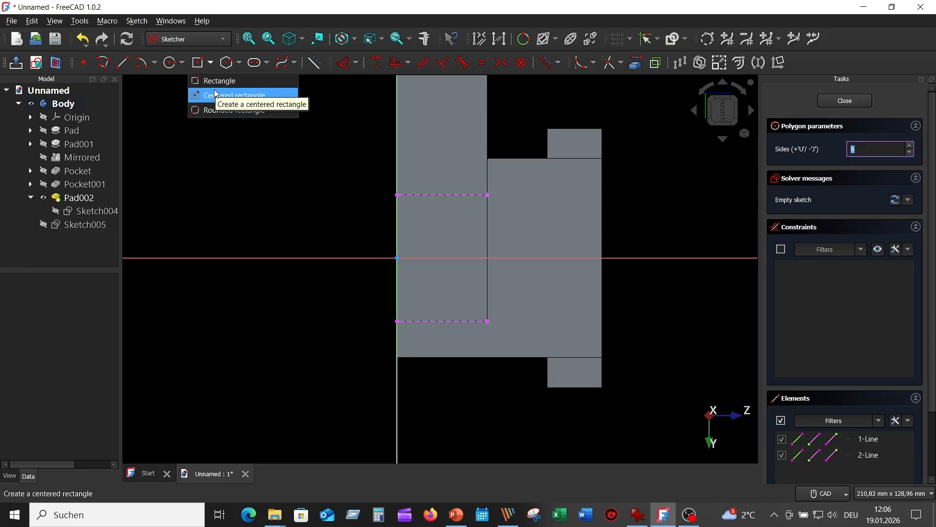
click(219, 80)
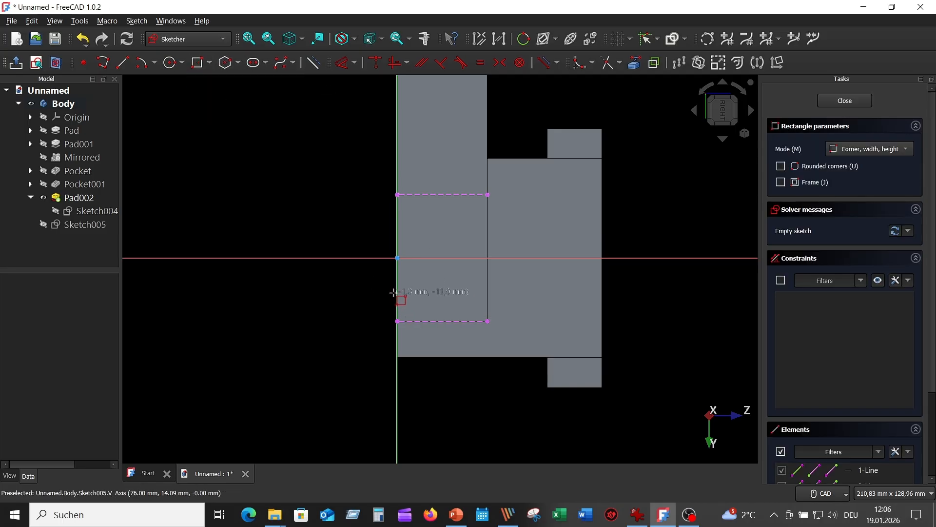
click(397, 294)
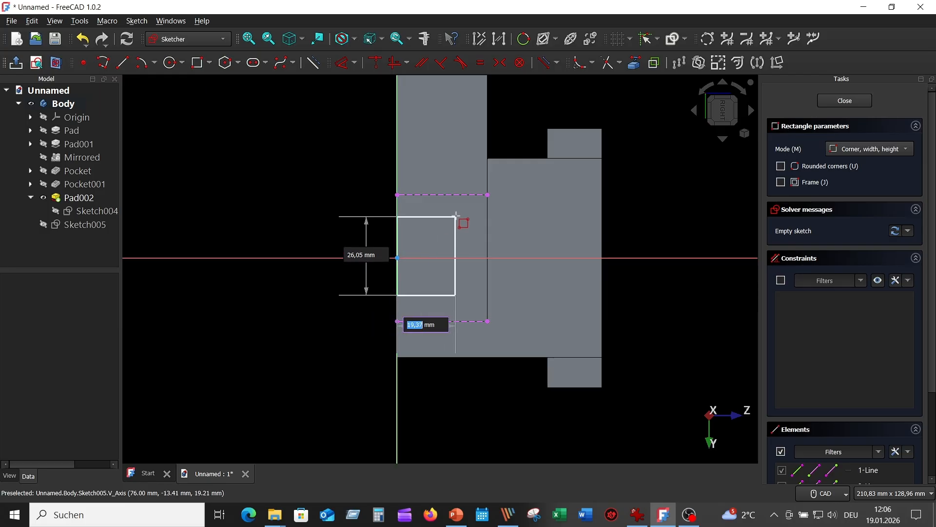
text(15)
key(Tab)
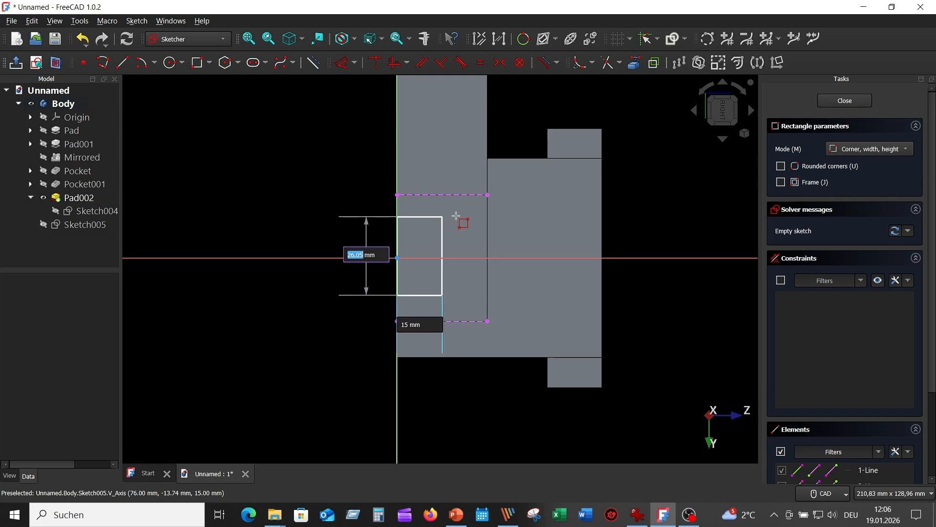
text(22)
key(Return)
right_click(456, 215)
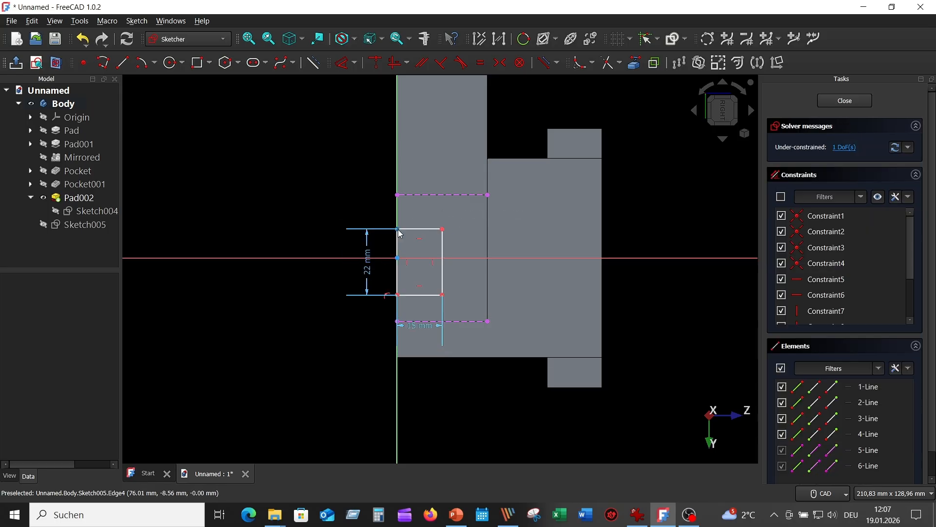
Step: Make the rectangle's two corners on the vertical axis symmetric about the horizontal axis, and close the sketch
click(398, 229)
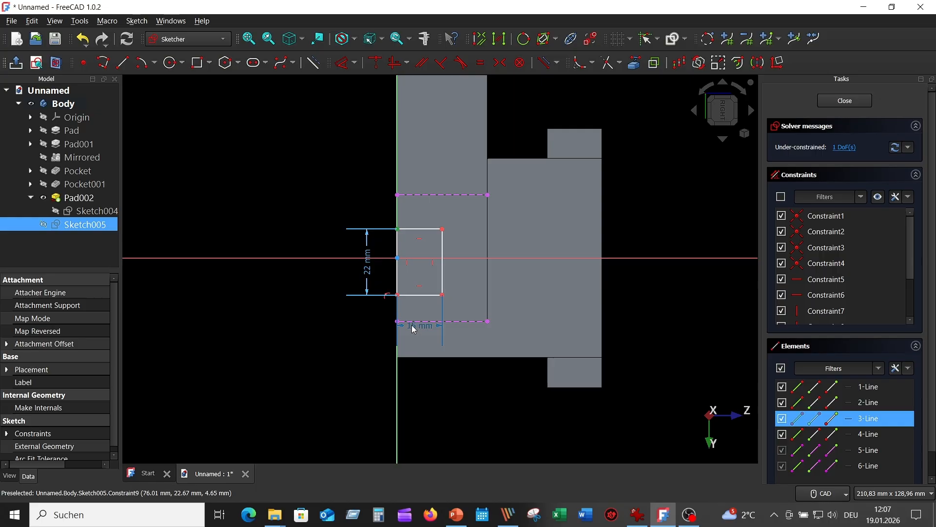
click(398, 296)
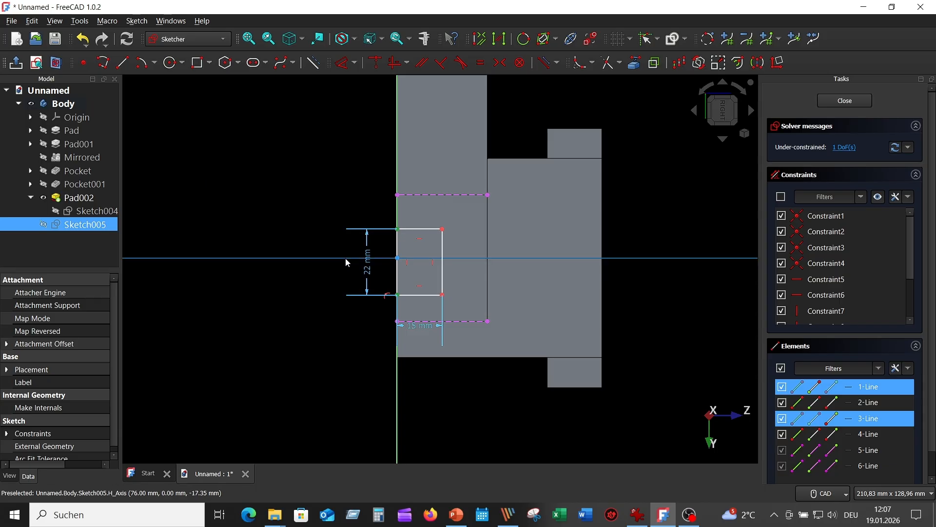
click(501, 64)
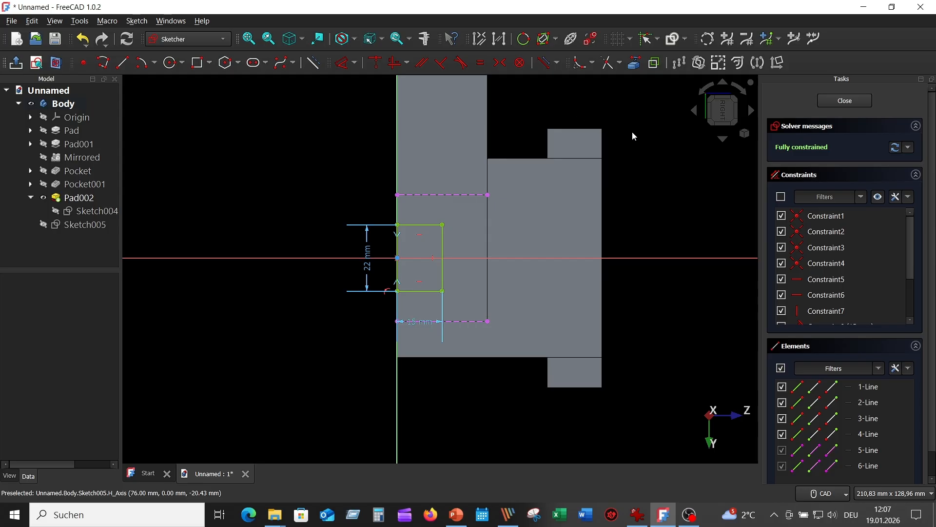
click(840, 103)
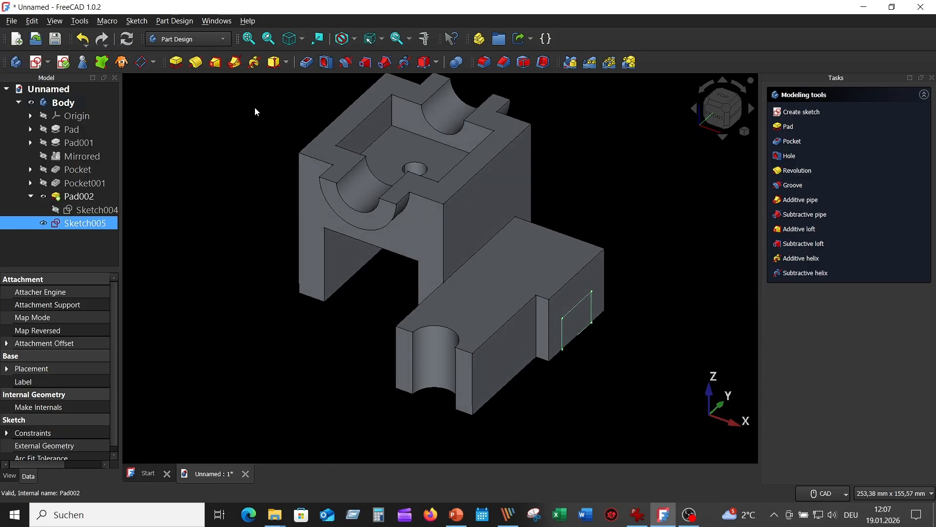
Step: Pocket the rectangle up to the inner face of the main block's leg beside the base
click(310, 64)
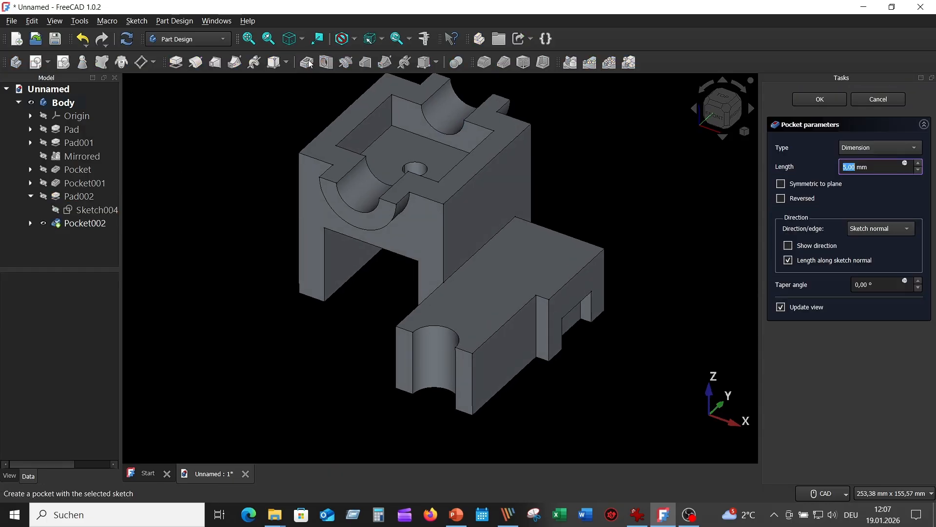
click(917, 151)
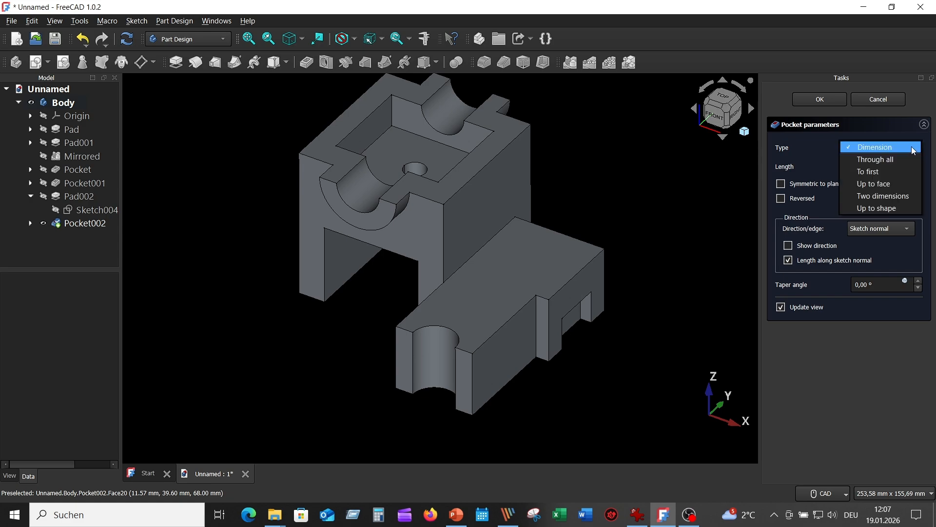
click(880, 183)
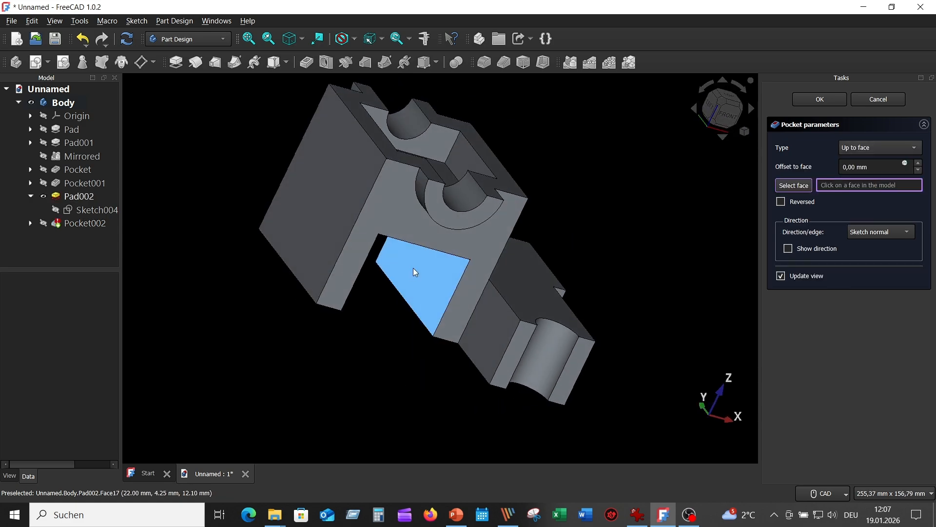
click(412, 268)
middle_drag(592, 292, 673, 268)
scroll(668, 267, down, 1)
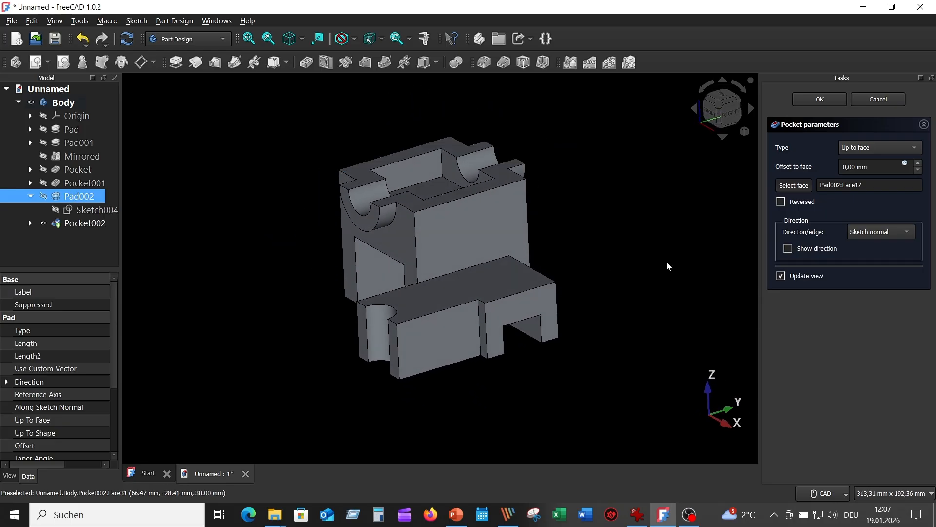
click(824, 99)
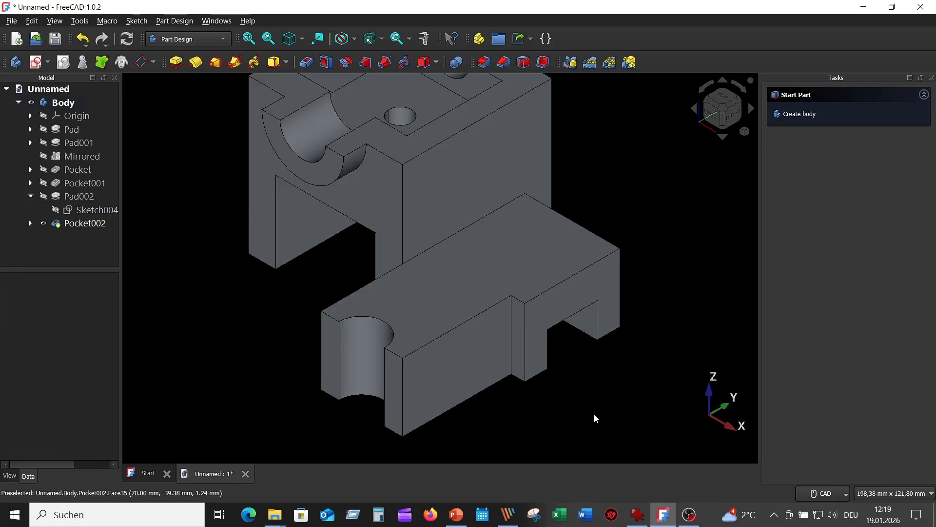
Step: Consult the Picture_05.png drawing for feature 5, and create a new sketch on the base's narrow vertical step face
click(637, 515)
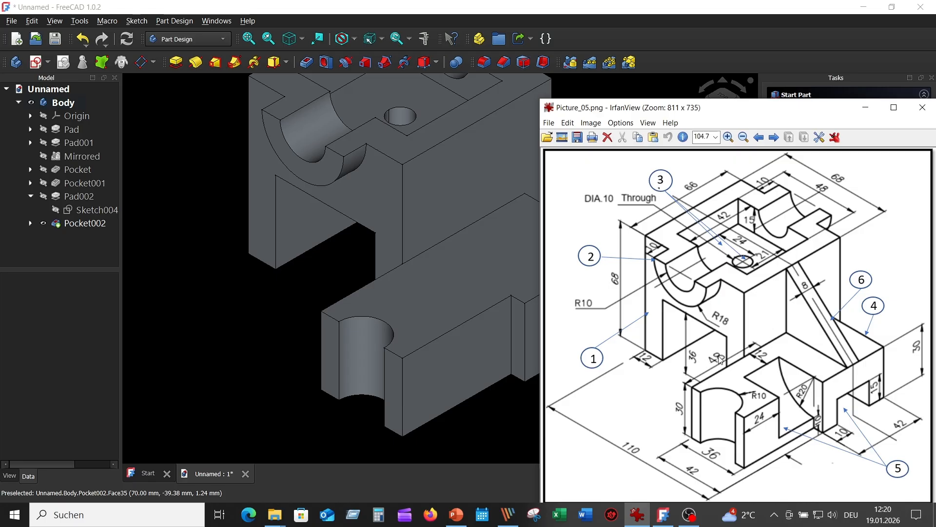
click(499, 423)
scroll(501, 405, up, 3)
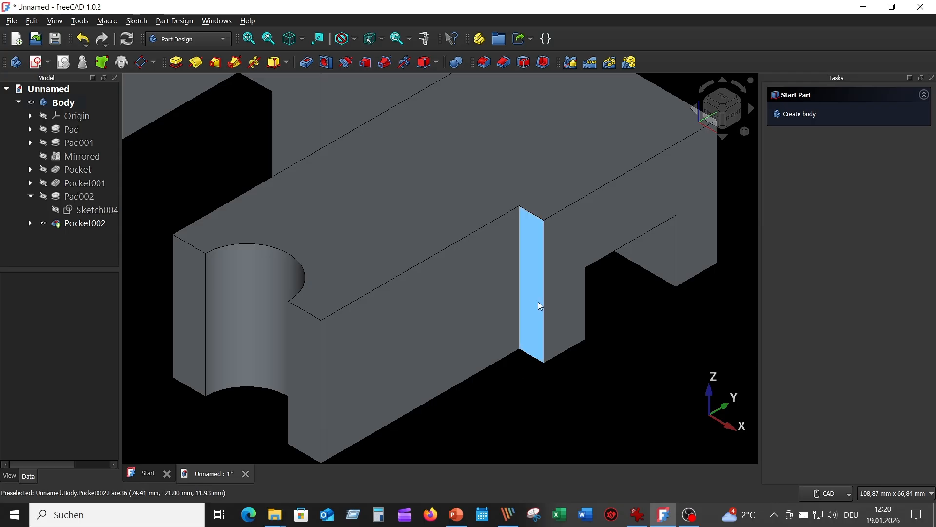
click(528, 291)
scroll(521, 309, down, 4)
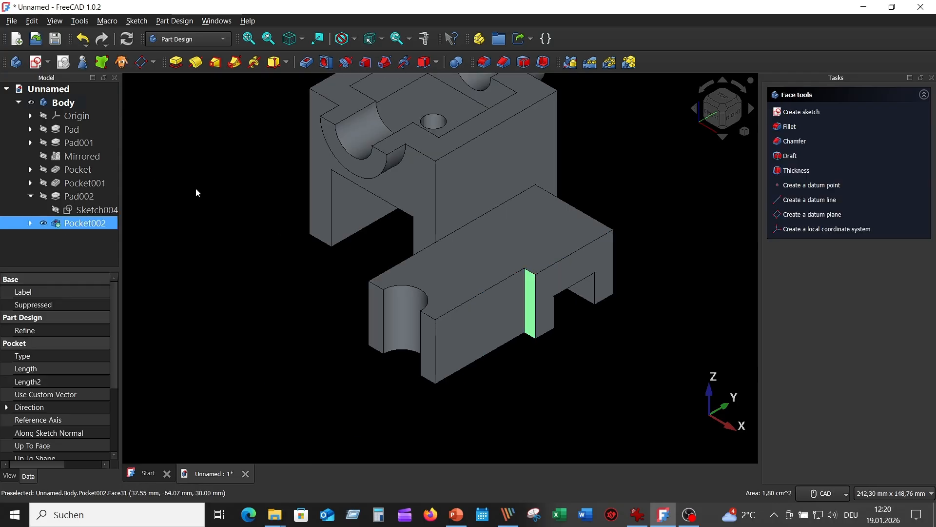
click(37, 64)
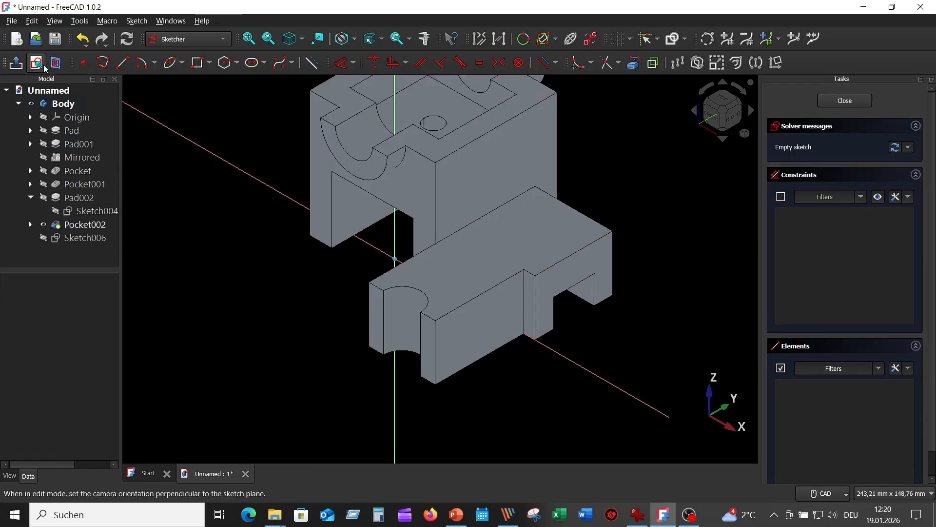
Step: Section the view at the sketch plane and bring in the base's top edge and the step's vertical edge as external geometry
middle_drag(576, 300, 504, 392)
scroll(524, 328, up, 1)
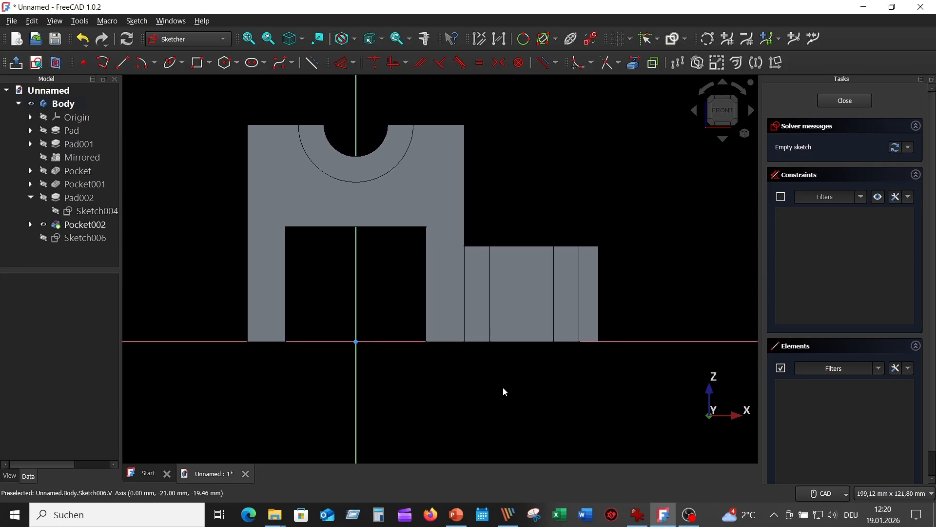
click(56, 63)
scroll(505, 373, up, 1)
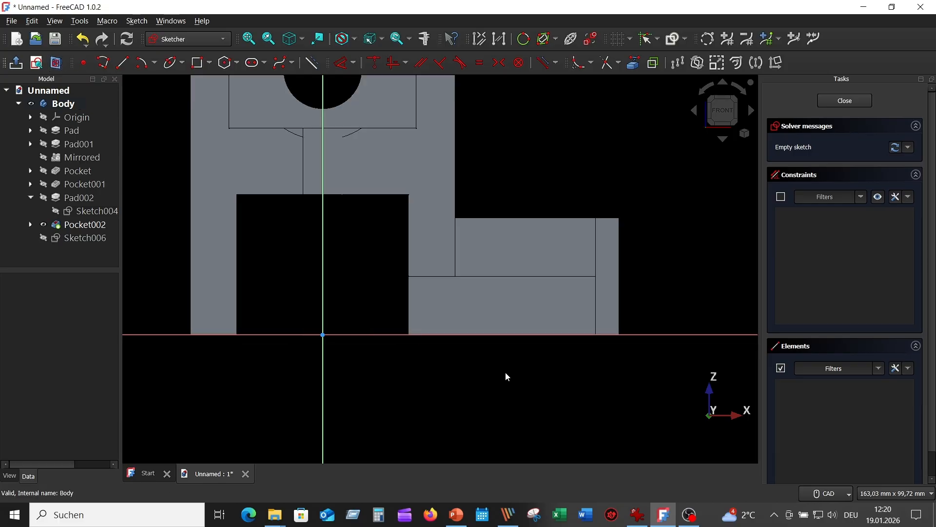
middle_drag(507, 376, 474, 377)
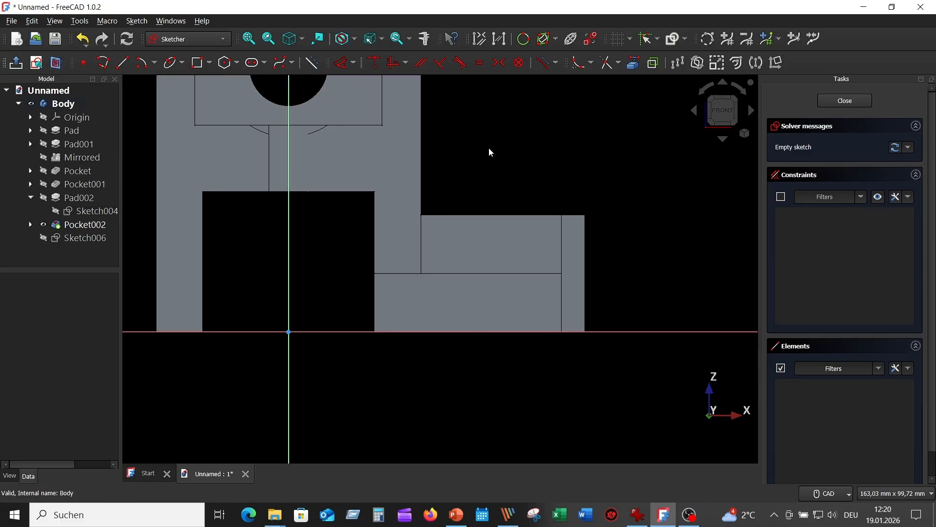
click(637, 69)
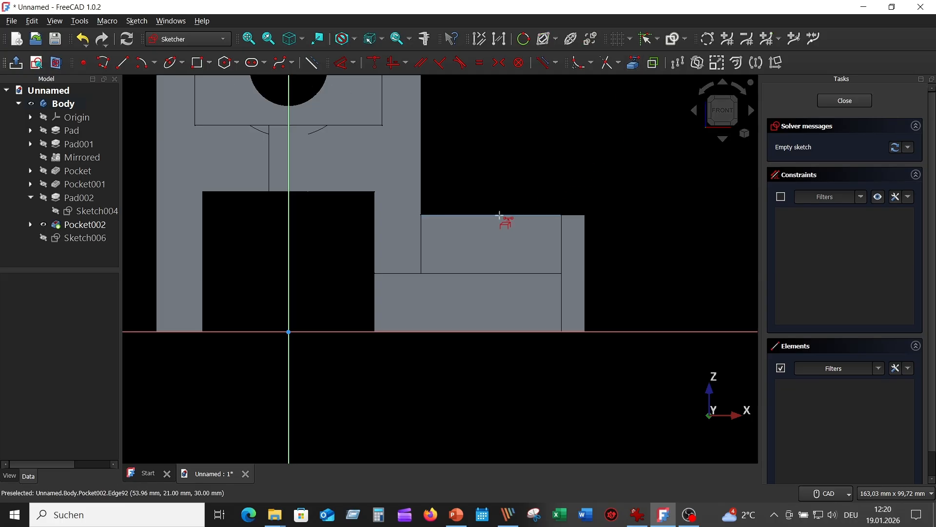
click(525, 212)
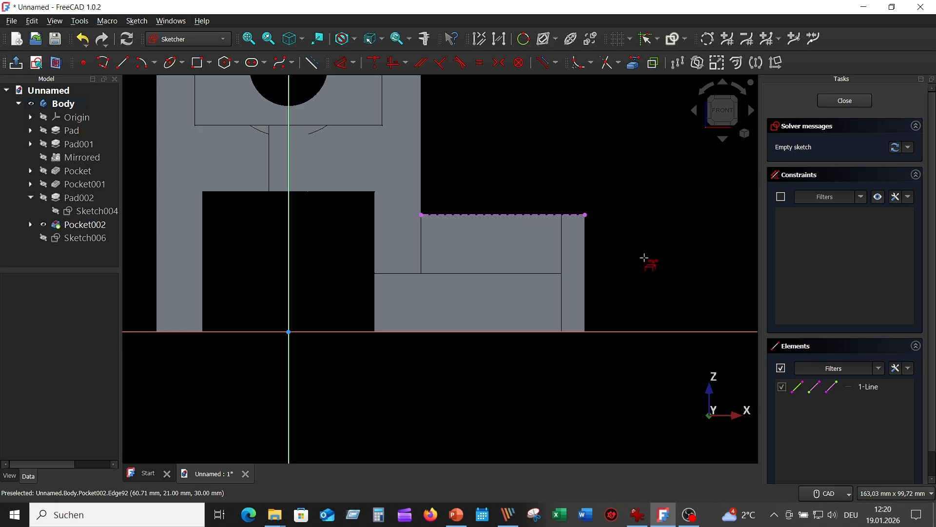
click(562, 255)
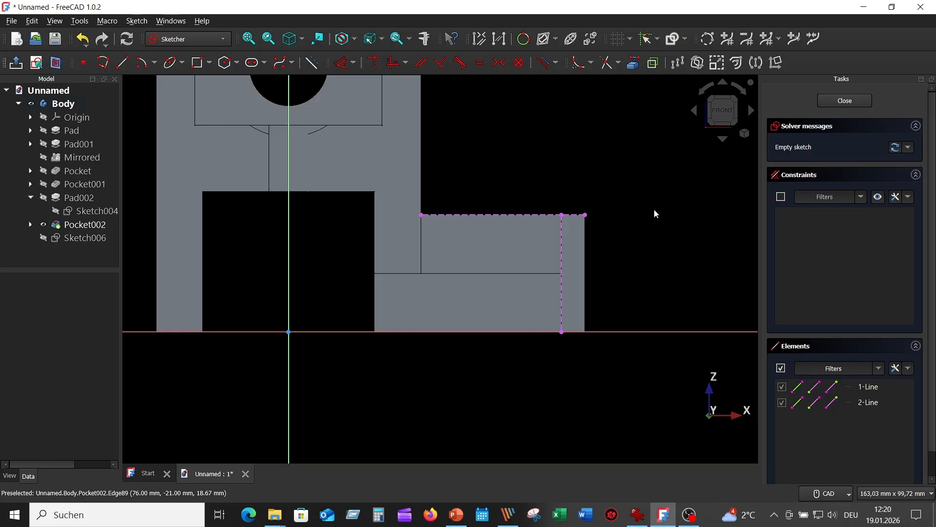
Step: Draw a centre ellipse with 24 mm horizontal and 20 mm vertical radii, centred on the vertical reference edge's upper endpoint
click(186, 63)
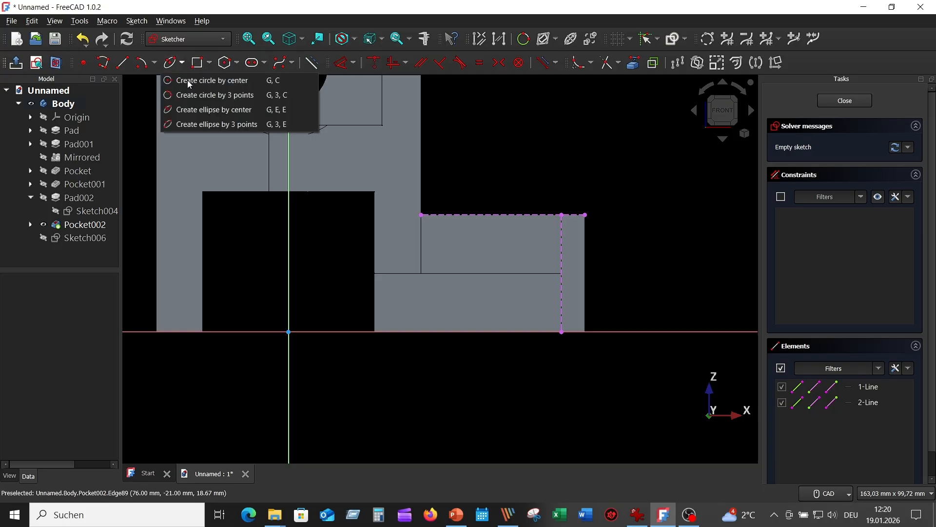
click(257, 112)
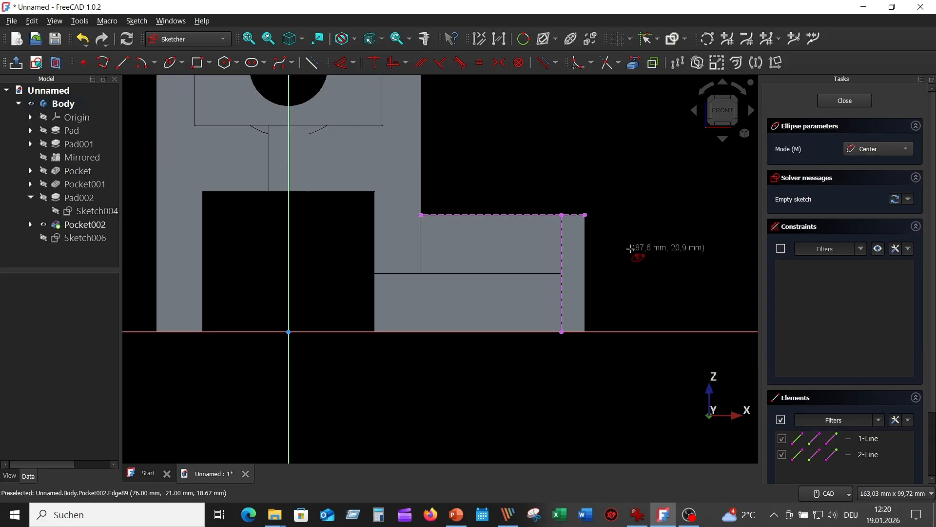
scroll(634, 249, up, 1)
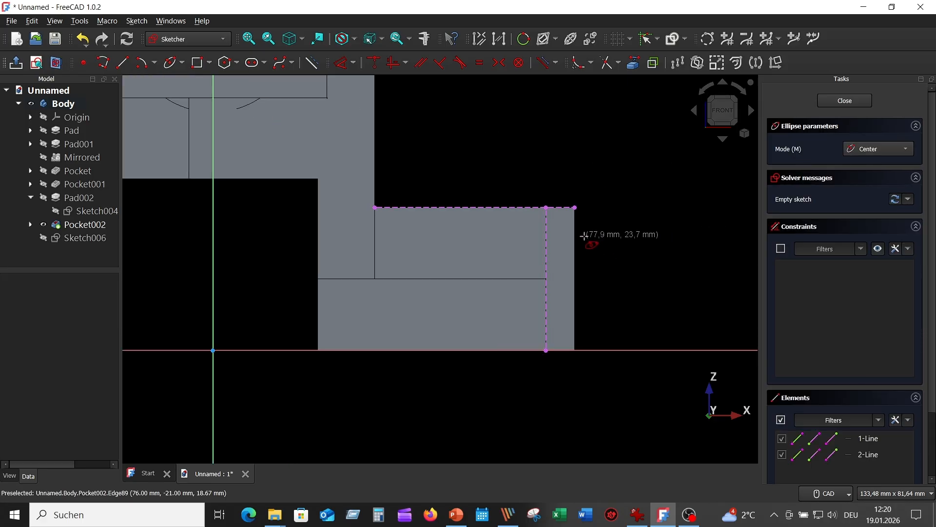
click(546, 208)
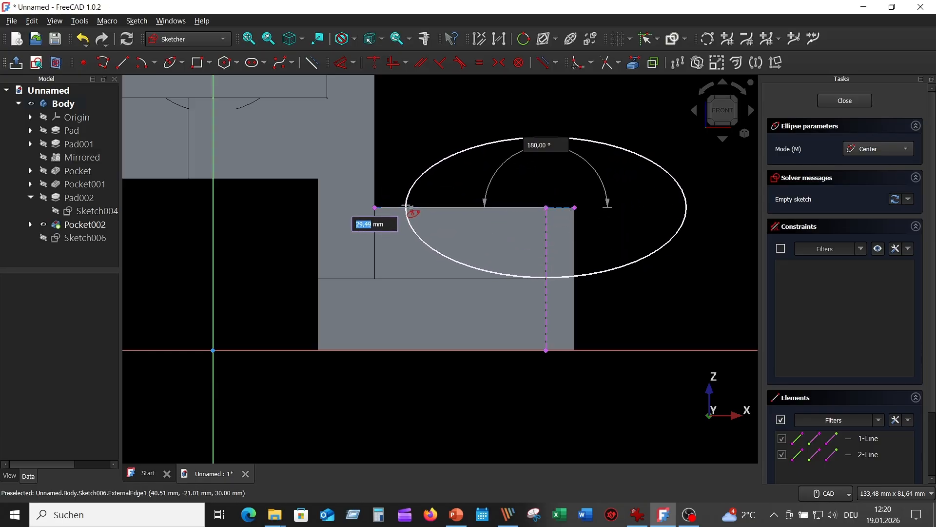
text(24)
key(Tab)
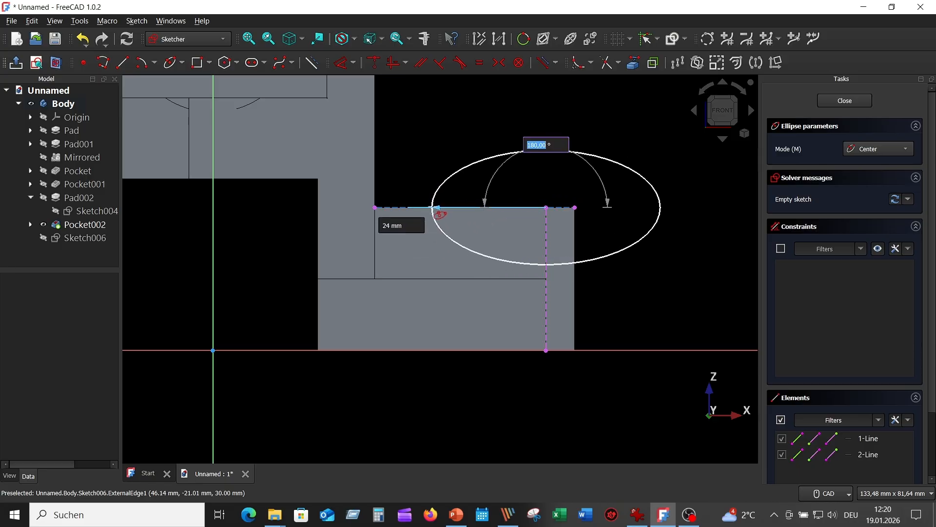
click(434, 209)
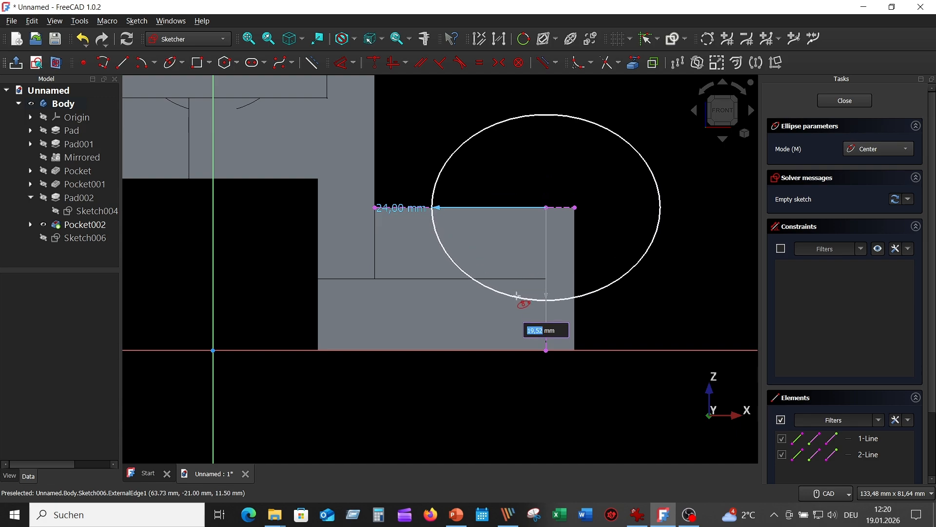
text(20)
key(Return)
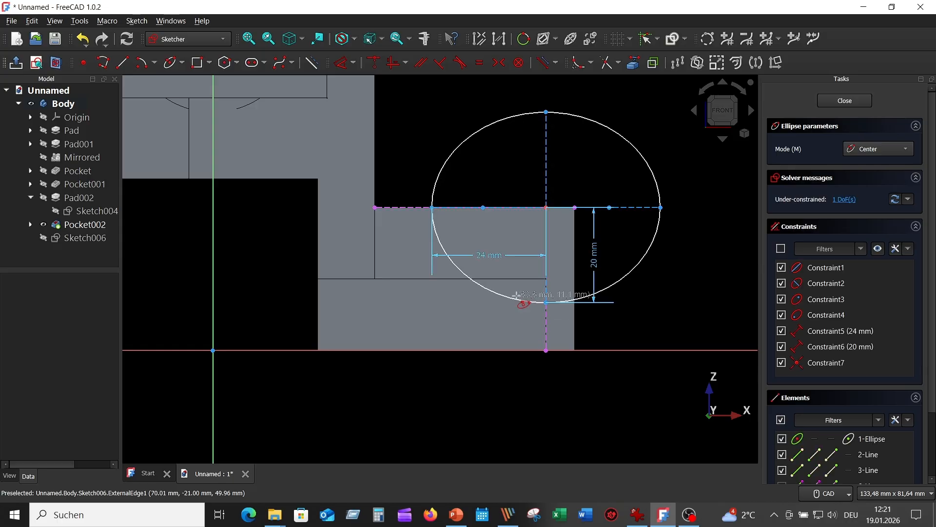
right_click(663, 283)
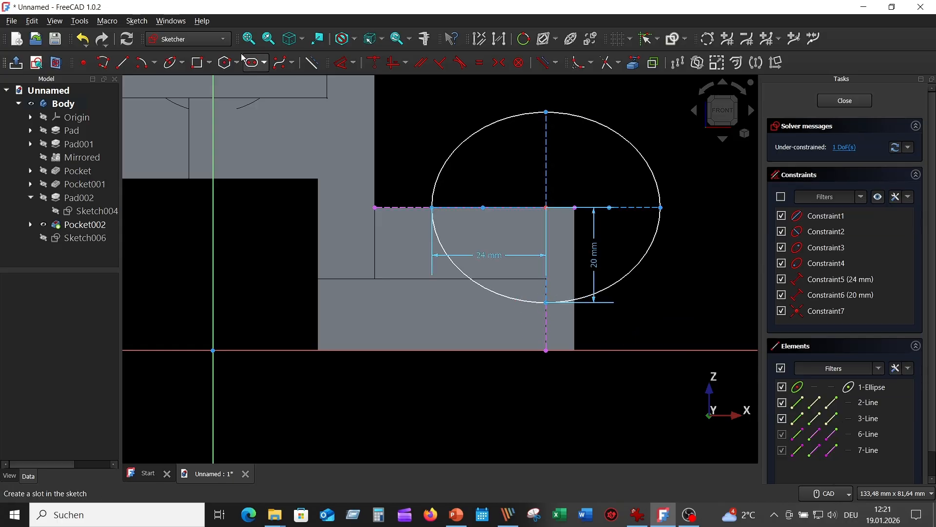
Step: Draw a line from the ellipse's centre along the base's top edge to the ellipse's left axis endpoint
click(122, 63)
scroll(466, 223, up, 3)
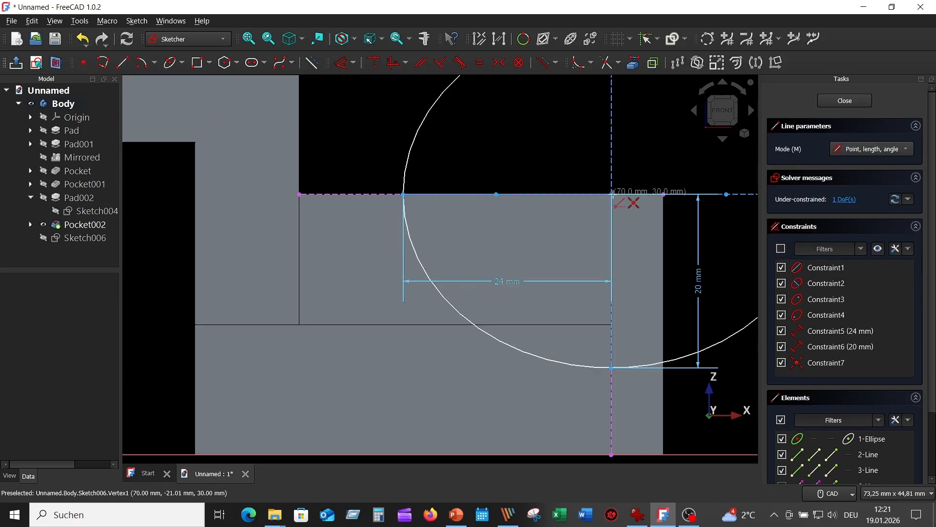
click(612, 194)
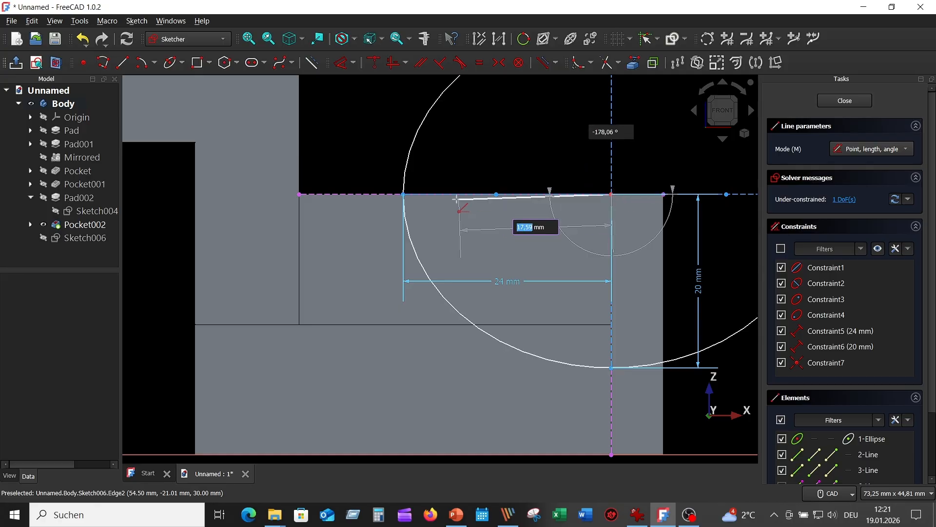
click(404, 195)
middle_drag(627, 261, 561, 218)
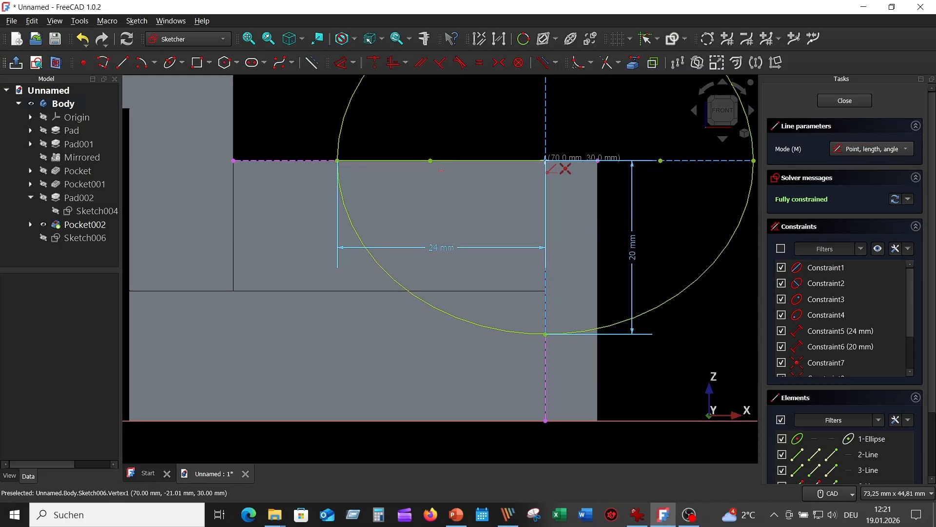
Step: Draw a vertical line from the ellipse's centre down to the ellipse's lower axis endpoint
click(545, 159)
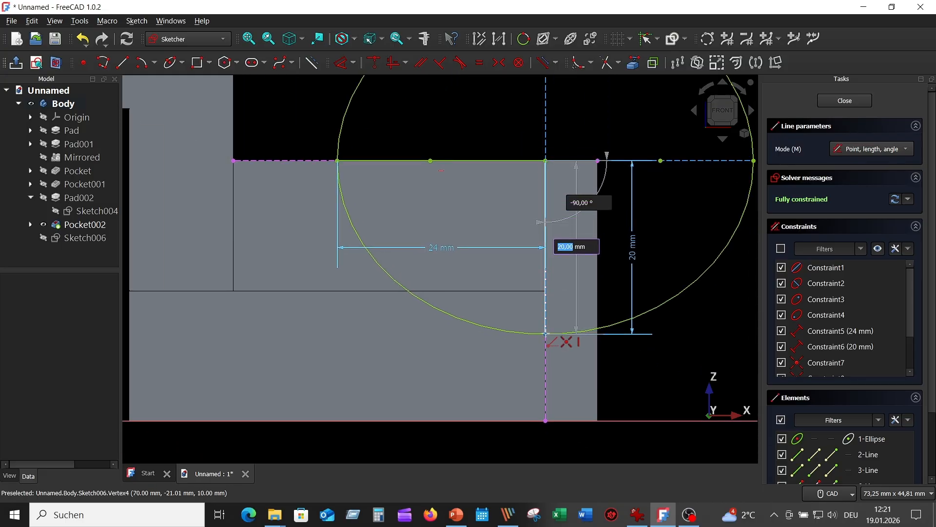
click(546, 333)
scroll(688, 304, down, 4)
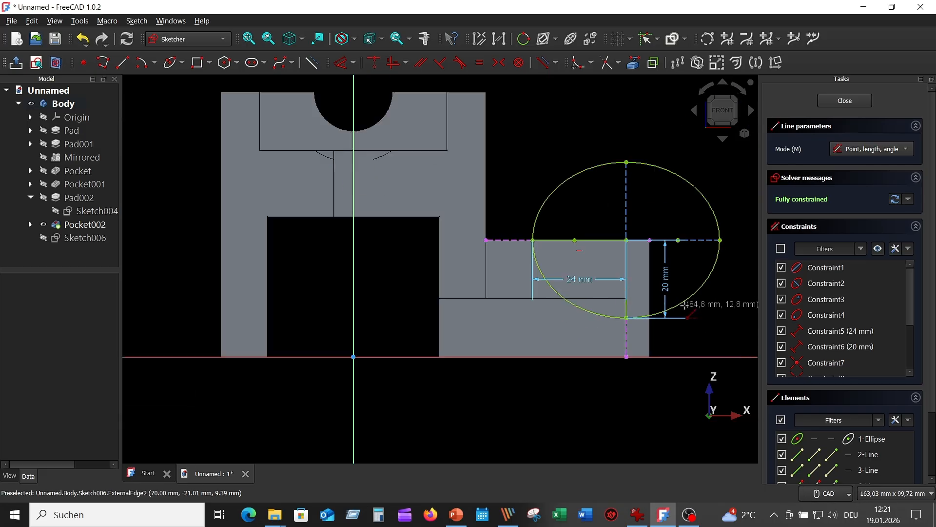
middle_drag(699, 299, 626, 280)
key(Escape)
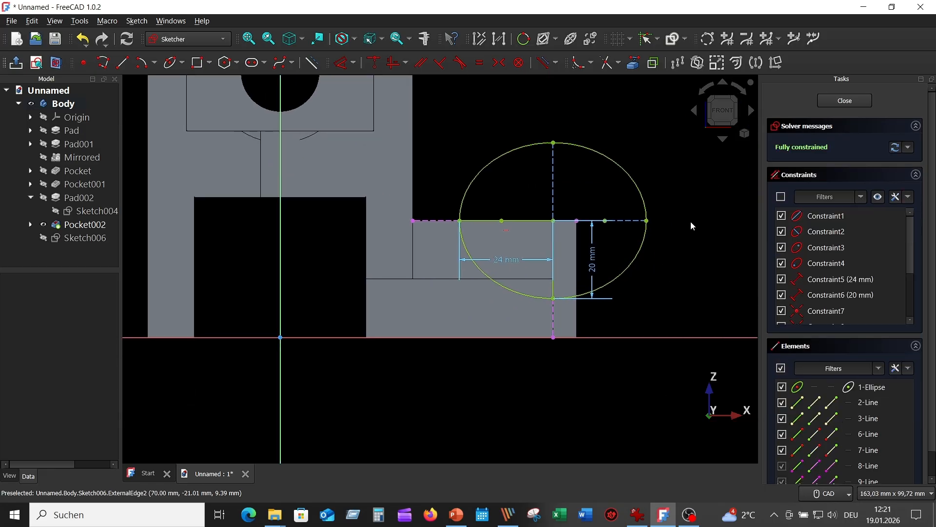
Step: Trim the ellipse to its lower-left quarter arc, place the 24 mm dimension above the profile, and finish the sketch
click(610, 64)
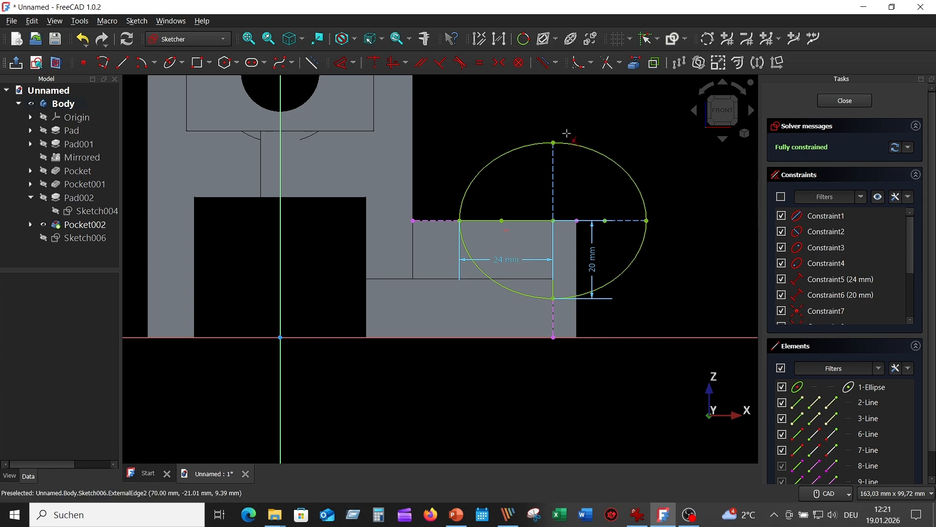
click(580, 152)
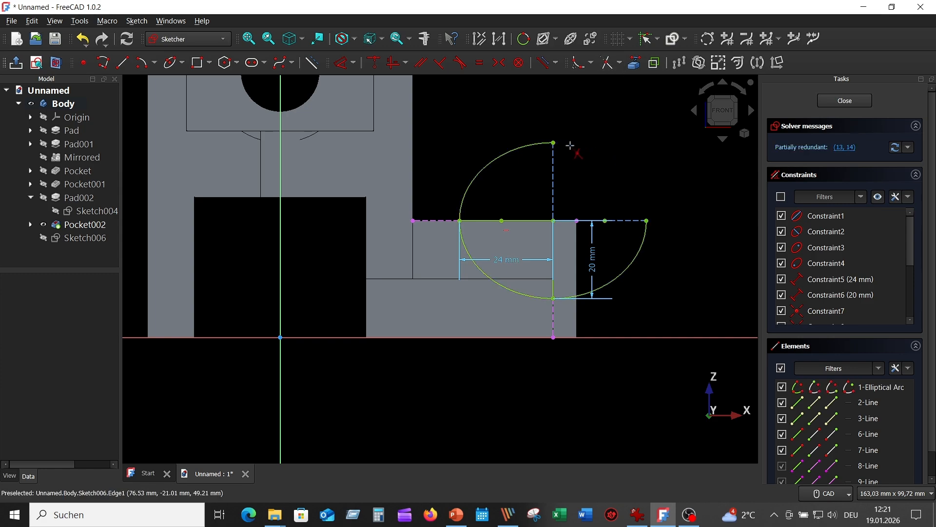
click(522, 148)
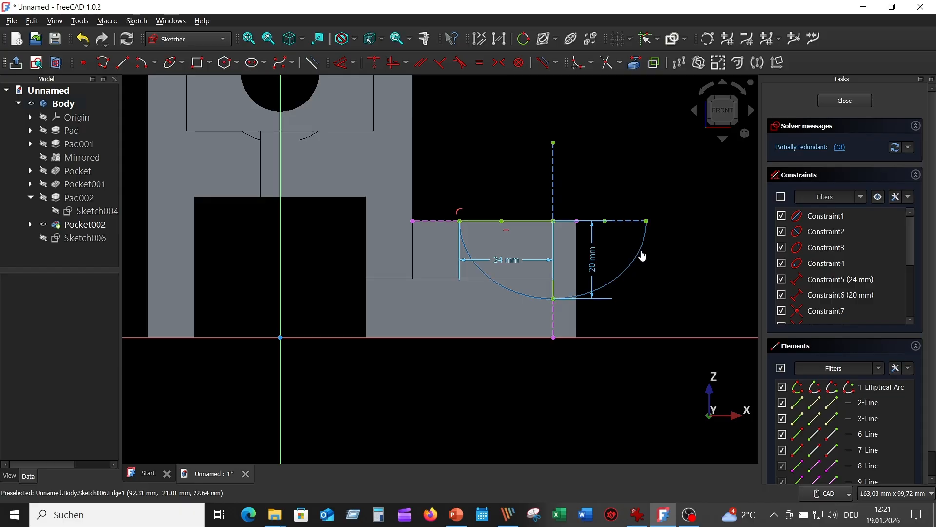
click(640, 250)
scroll(648, 243, down, 2)
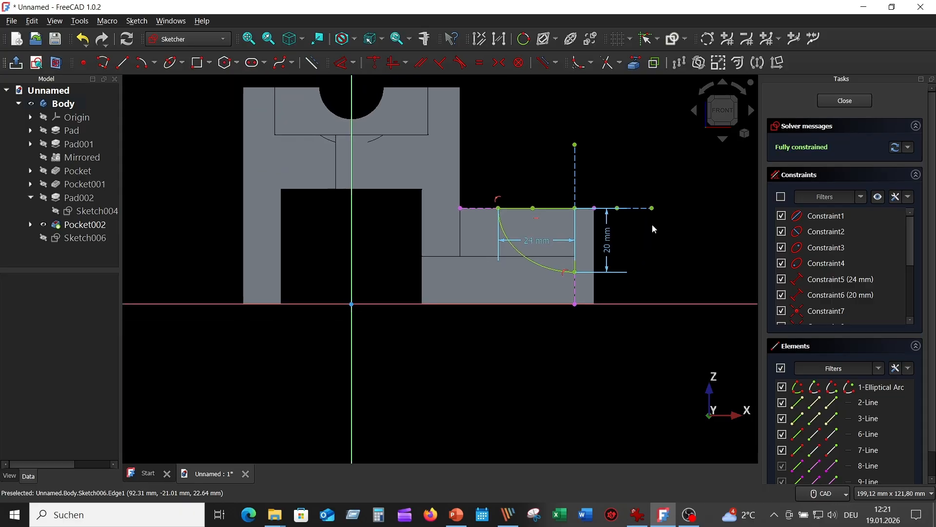
scroll(651, 225, up, 4)
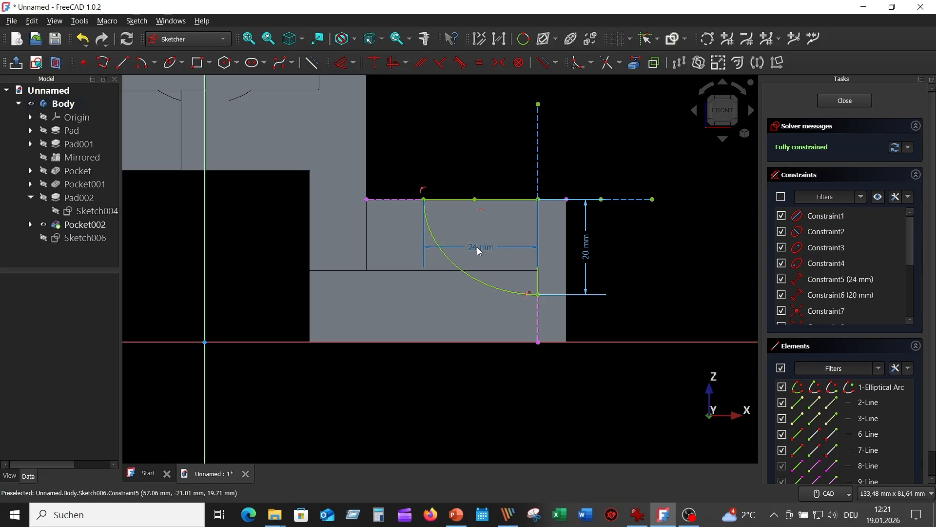
drag(479, 249, 481, 169)
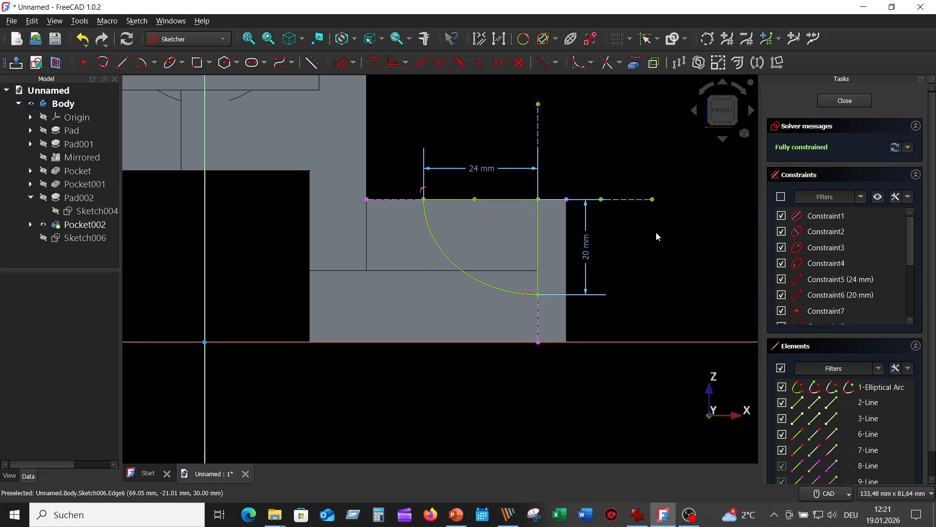
click(840, 101)
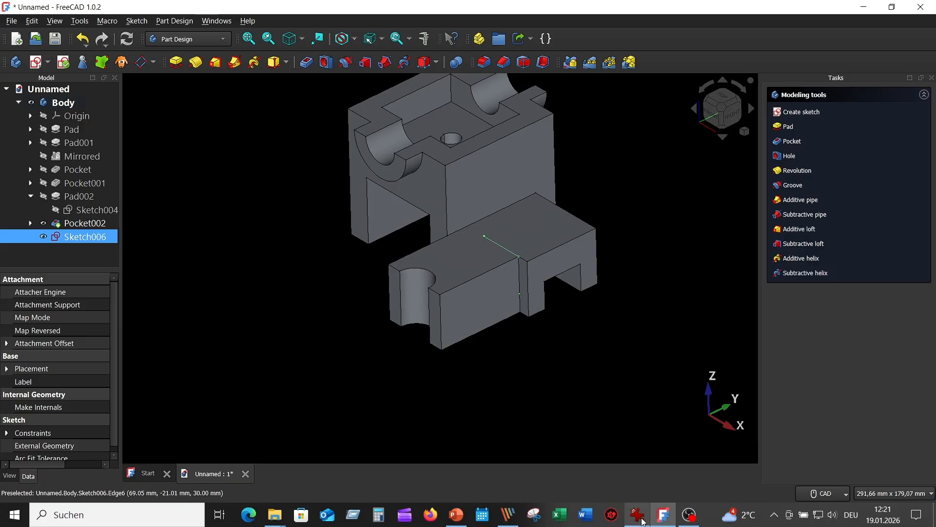
Step: Check feature 5's depth in the Picture_05.png drawing, and pocket the quarter-ellipse sketch 24 mm in the reversed direction
click(636, 515)
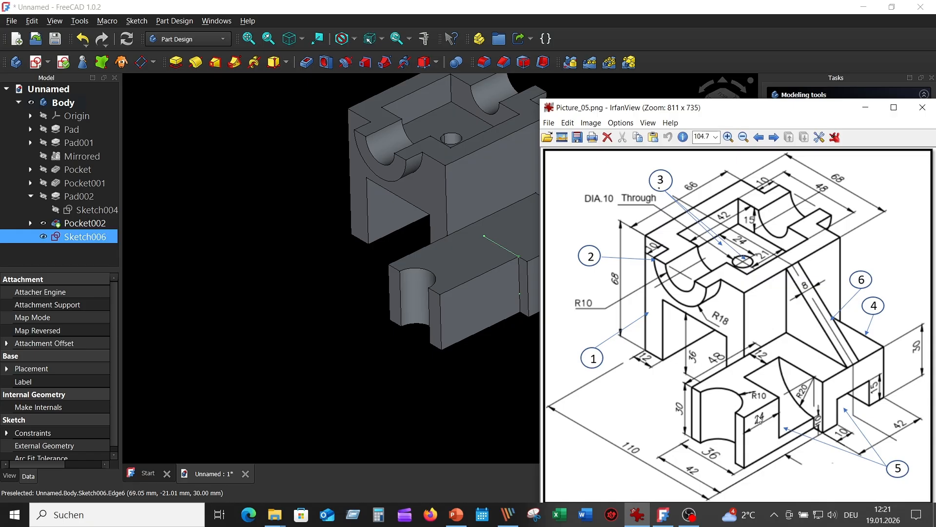
click(486, 367)
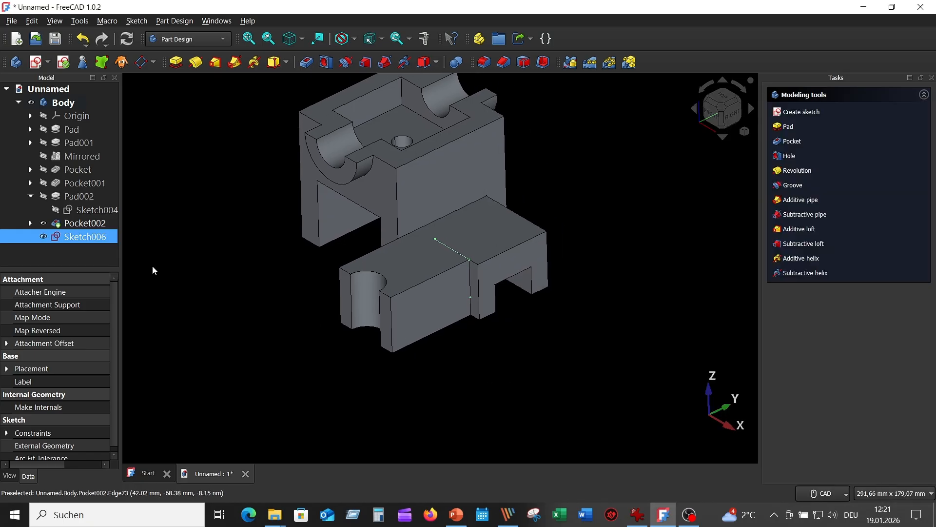
click(307, 63)
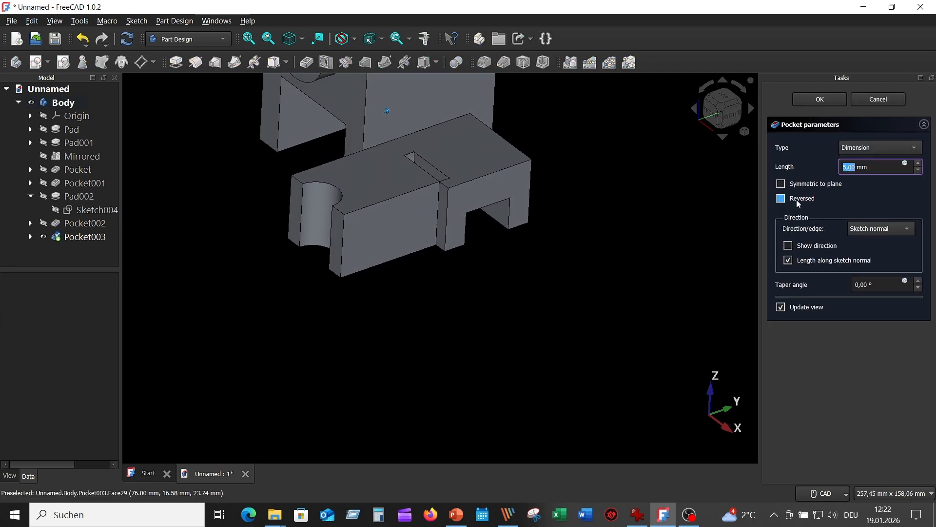
click(781, 199)
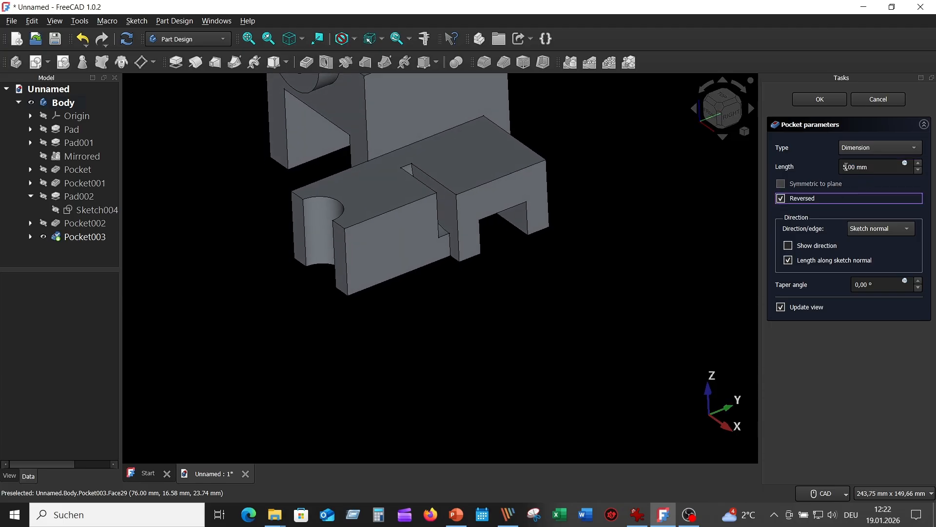
double_click(847, 166)
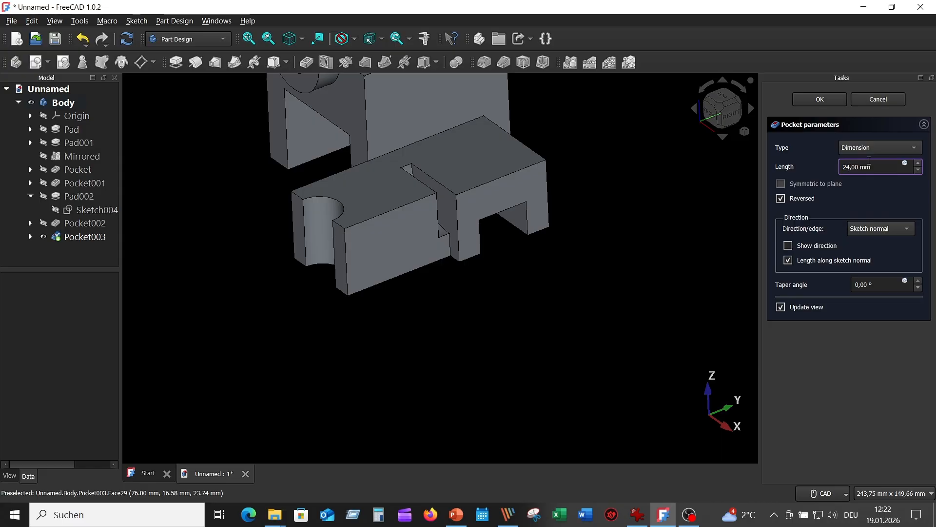
key(Return)
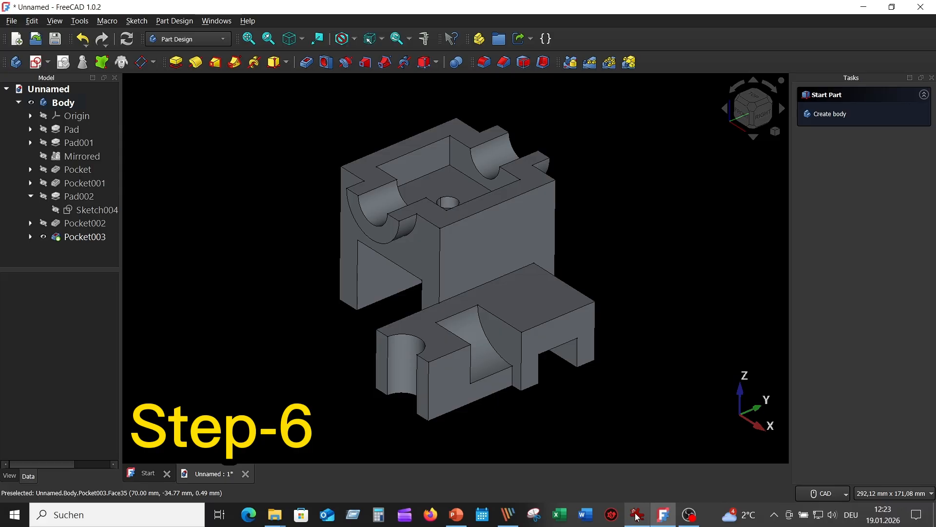
Step: Consult the Picture_05.png drawing for feature 6, and create a new sketch on the XZ plane
click(634, 516)
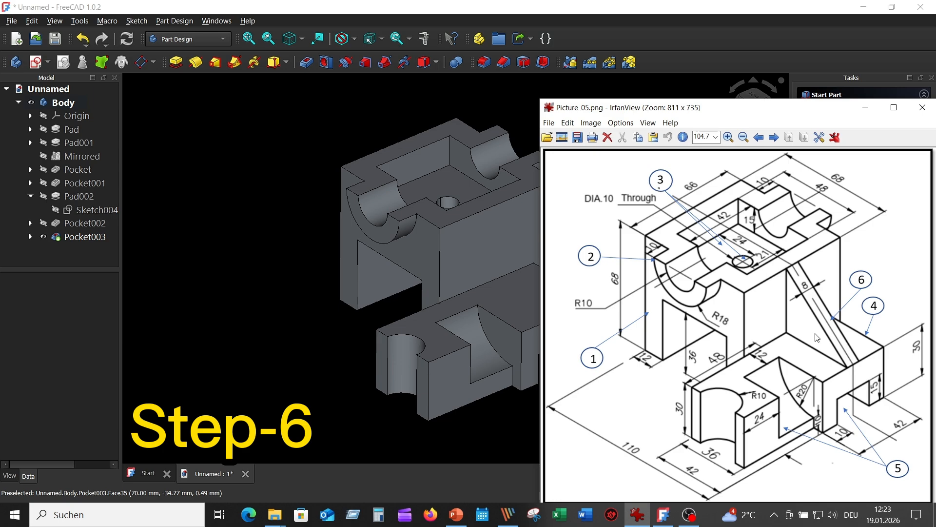
click(286, 128)
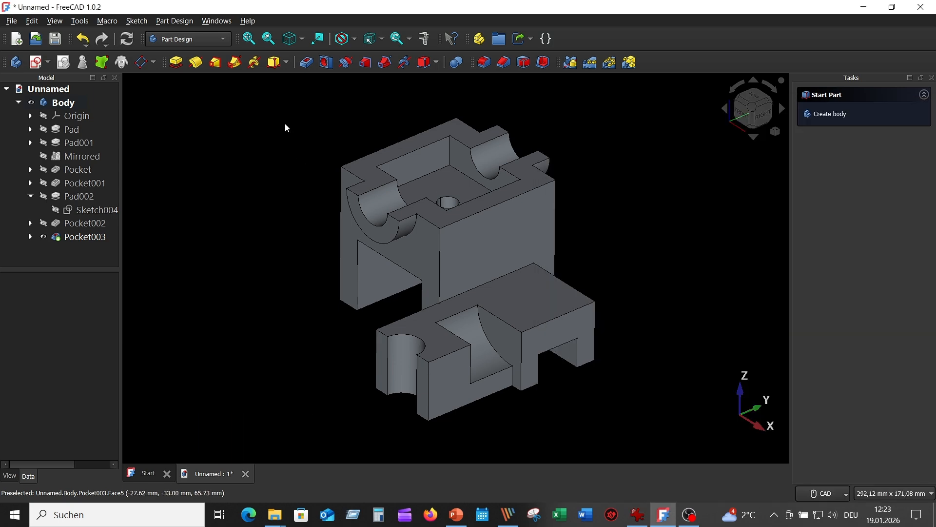
click(37, 62)
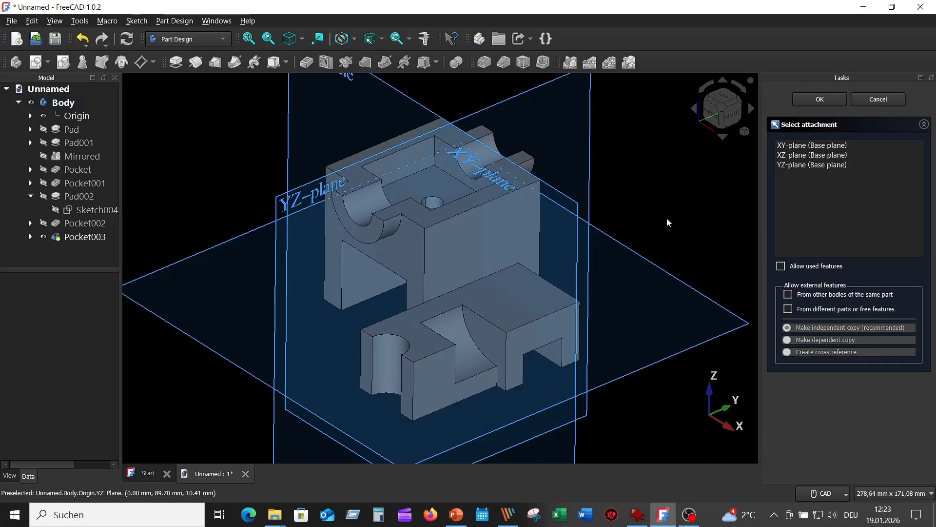
scroll(699, 220, down, 2)
middle_drag(620, 197, 568, 164)
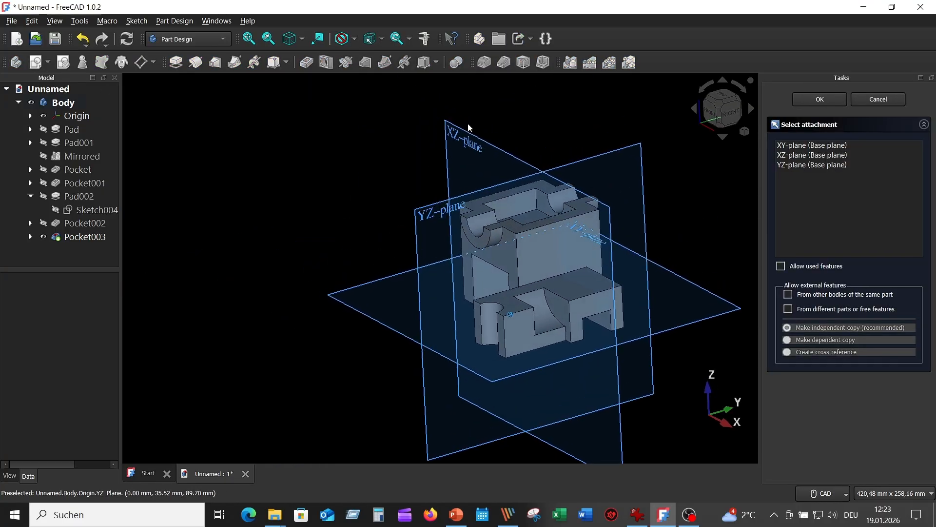
click(474, 146)
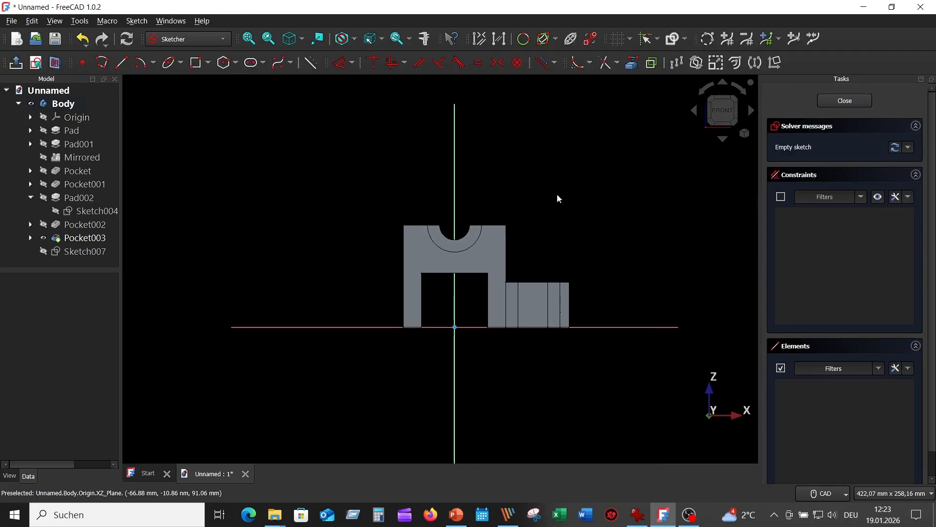
Step: Section the view at the sketch plane and bring in the block's outer vertical edge and the base's top edge as external geometry
scroll(560, 201, up, 2)
mouse_move(550, 209)
middle_down()
mouse_move(502, 139)
mouse_move(556, 134)
middle_up()
scroll(506, 141, up, 2)
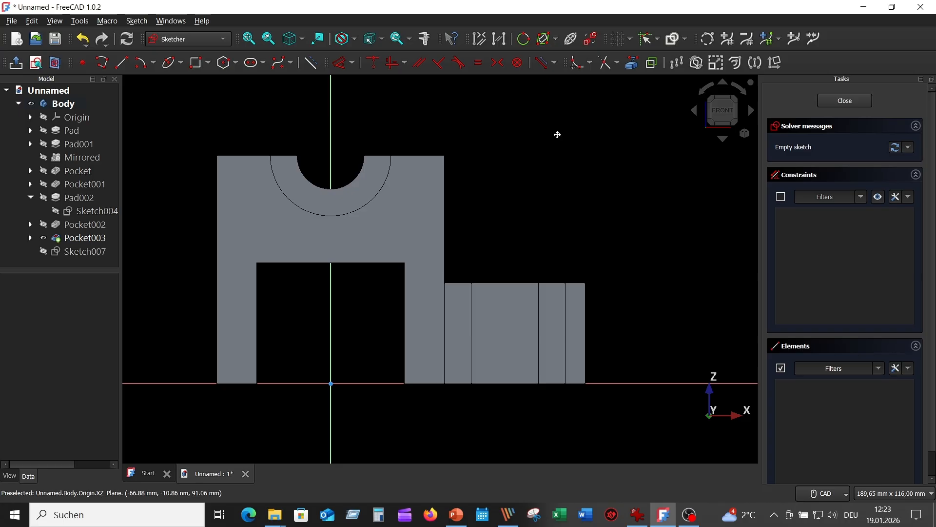
click(57, 62)
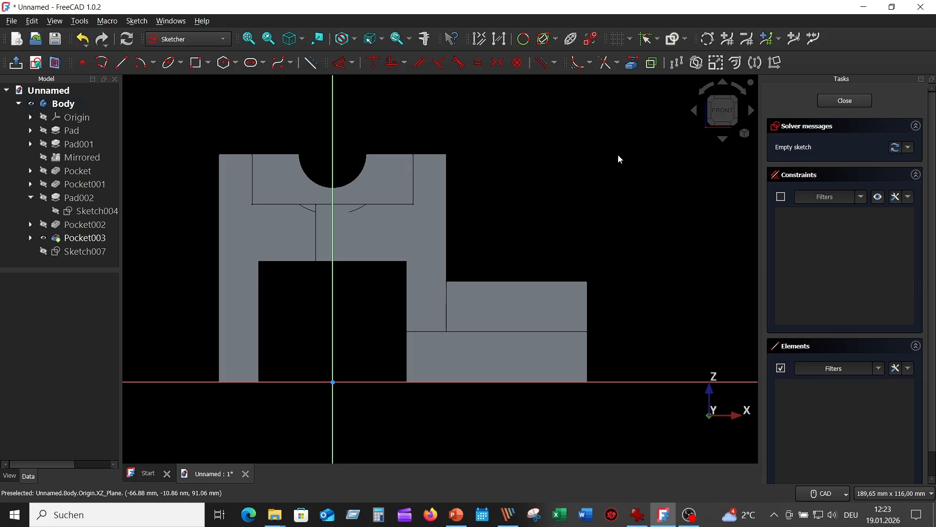
click(632, 64)
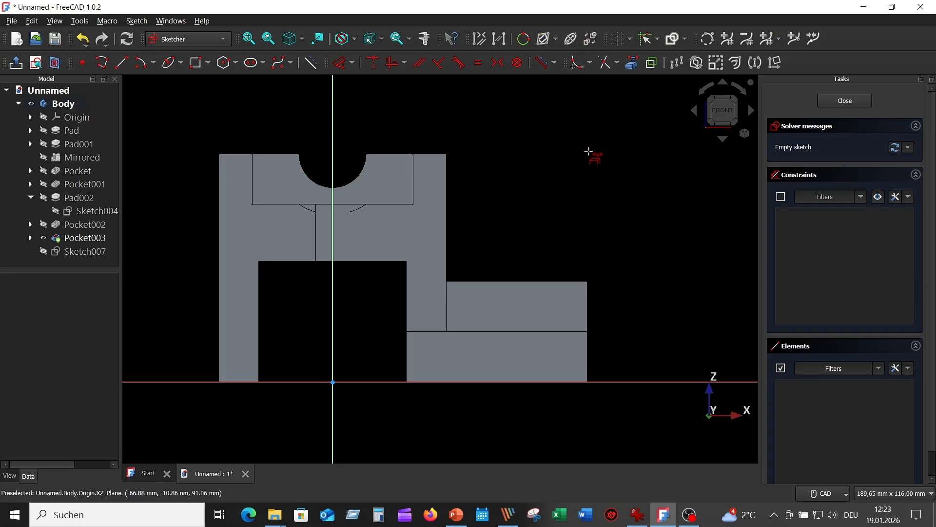
click(445, 185)
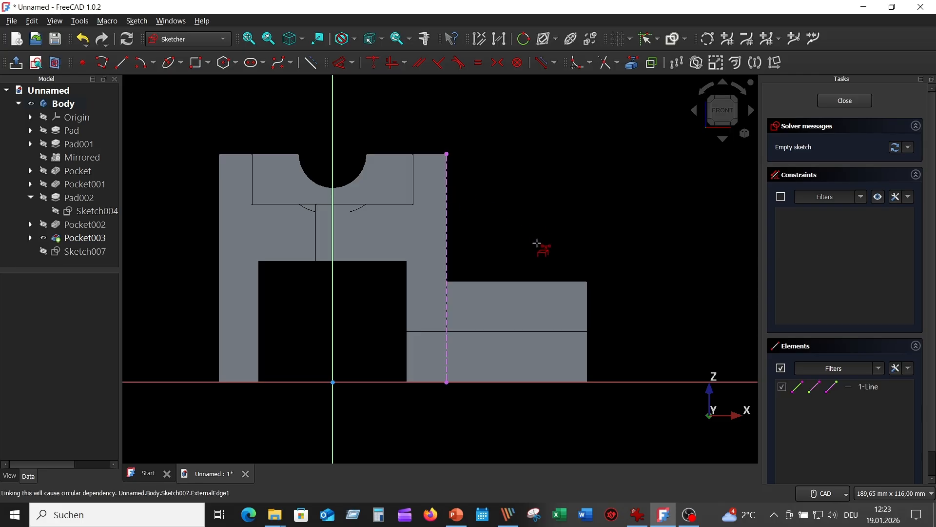
click(522, 281)
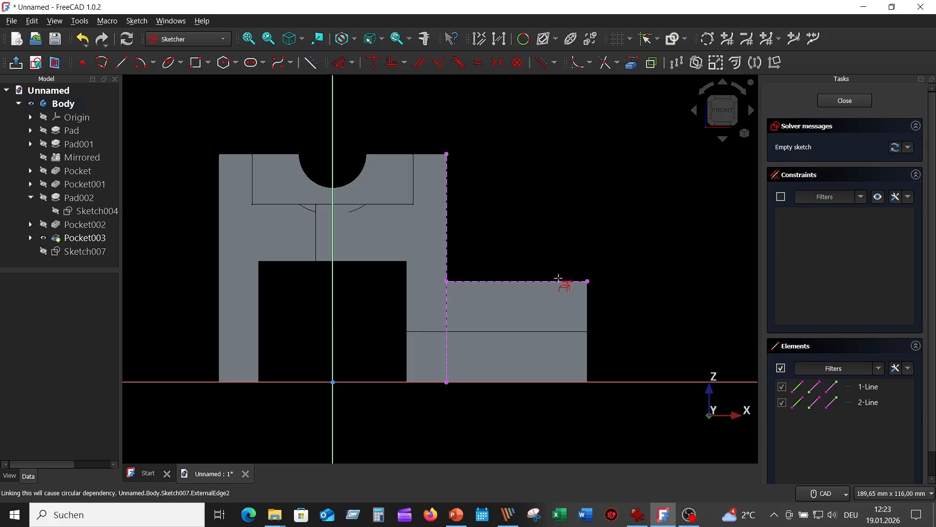
right_click(614, 196)
Step: Draw a closed triangular polyline joining the base's outer top corner, the block's top corner and their inner corner, and finish the sketch
click(102, 62)
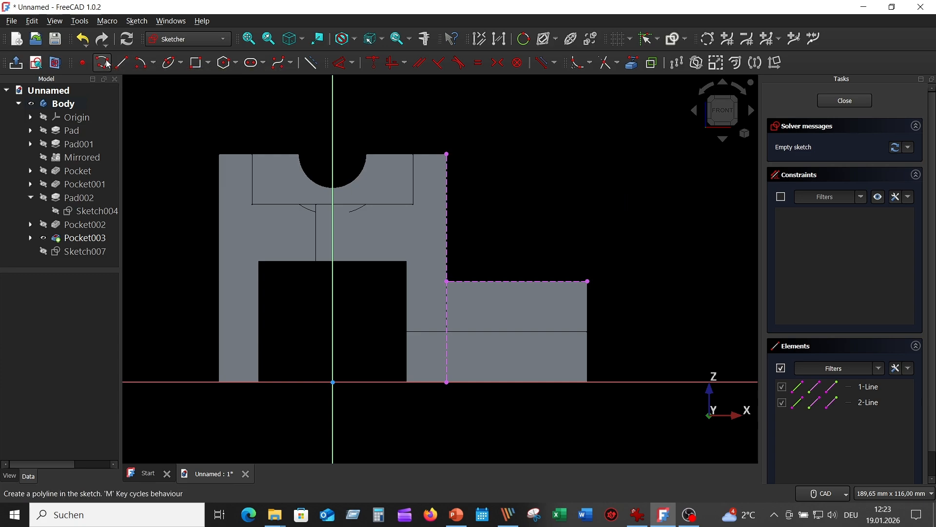
click(587, 280)
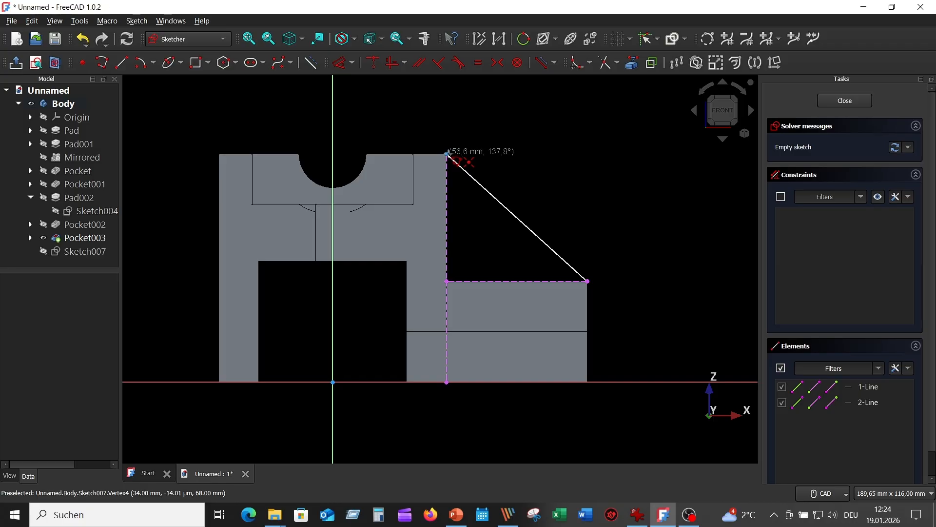
click(446, 154)
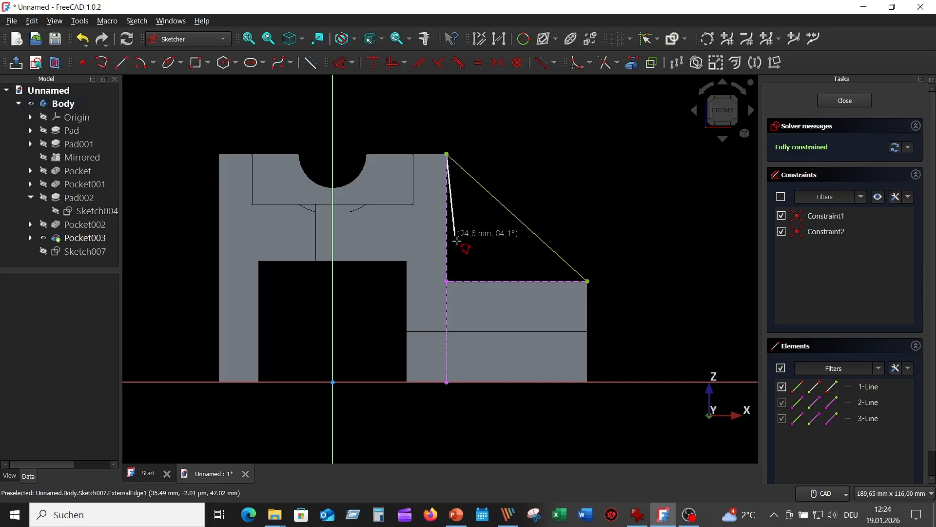
click(447, 281)
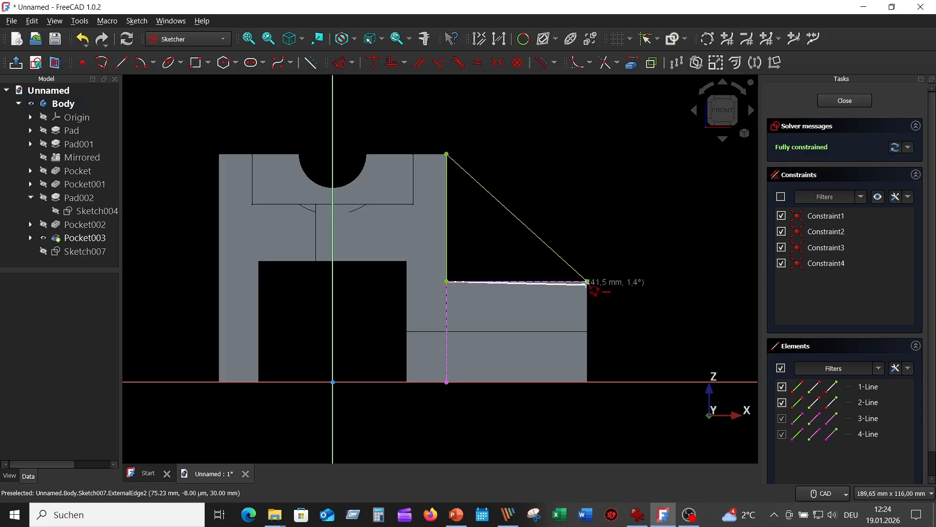
click(588, 281)
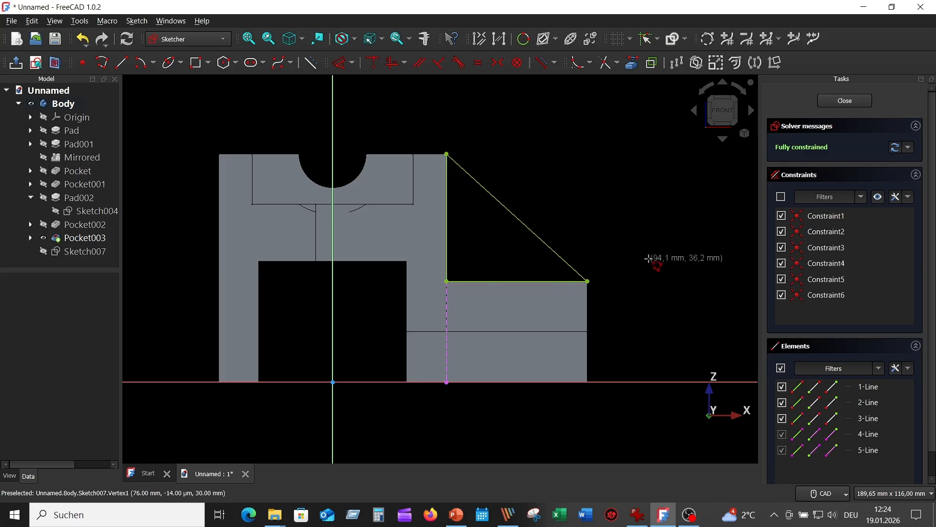
right_click(620, 162)
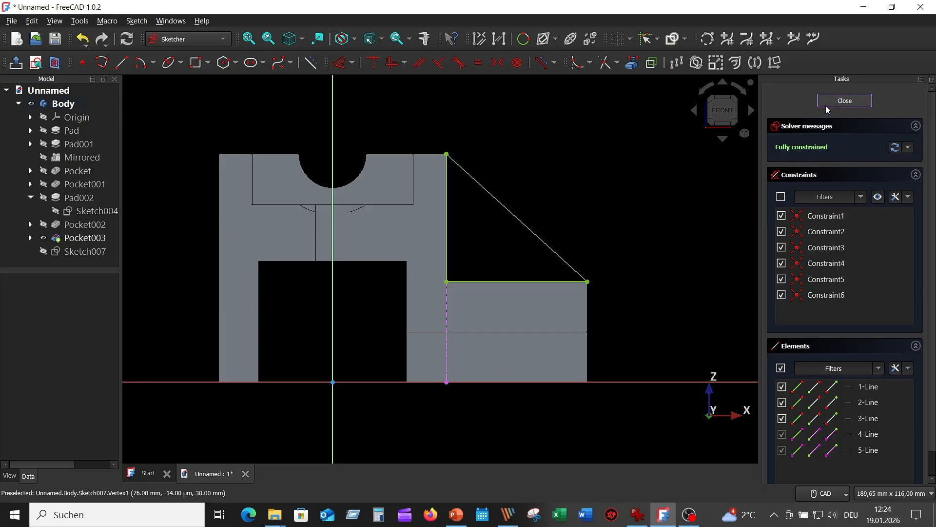
click(844, 101)
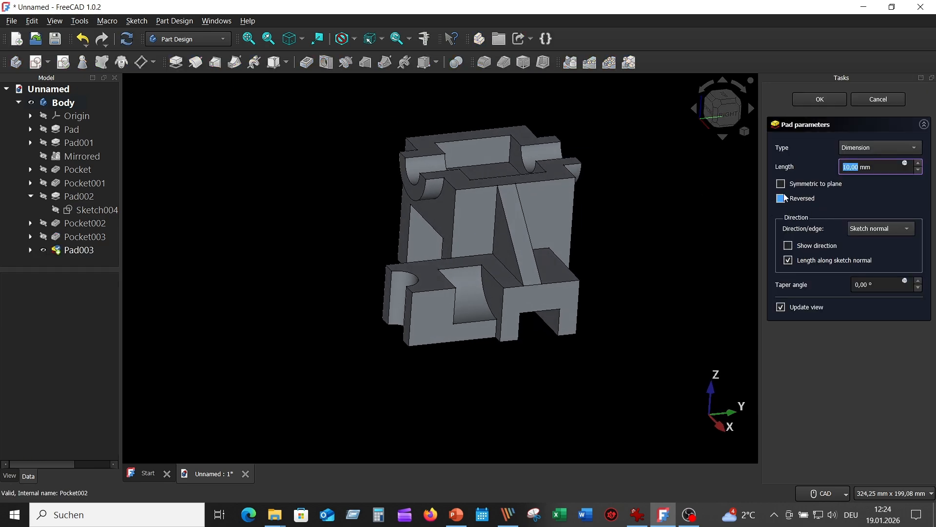
Step: Pad the triangular rib 8 mm symmetric to the sketch plane, and show the whole bracket in isometric view
click(799, 186)
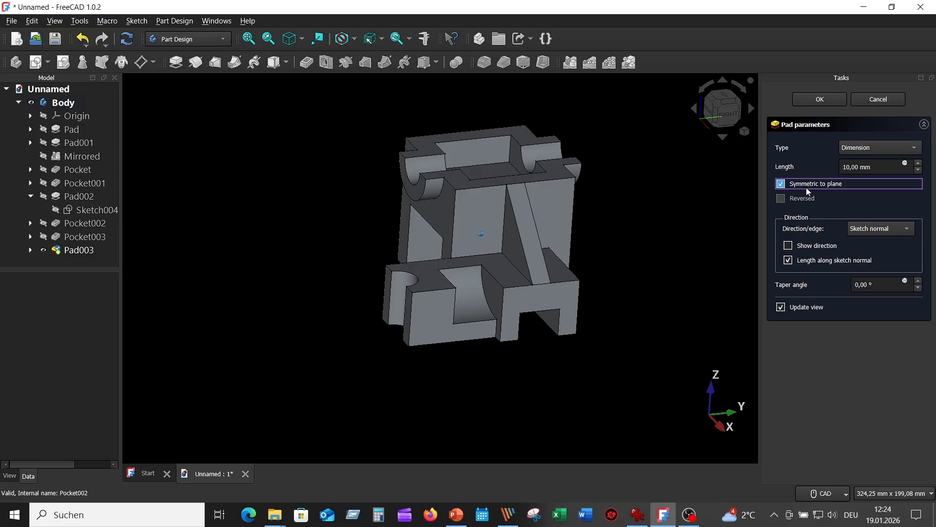
click(850, 168)
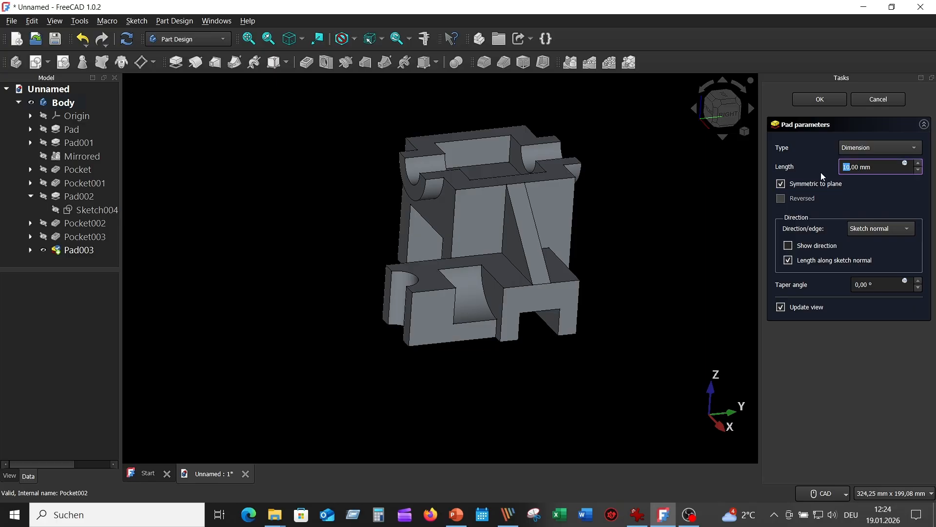
text(8)
key(Return)
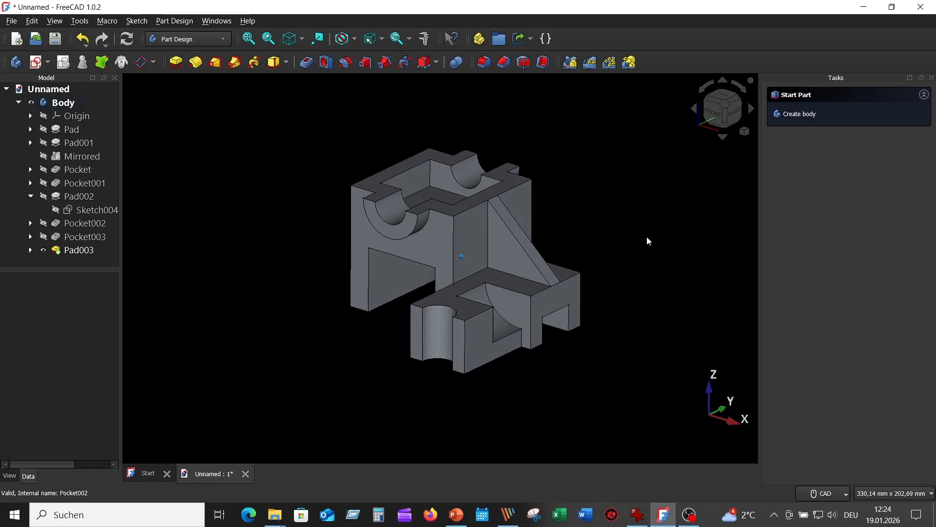
click(292, 40)
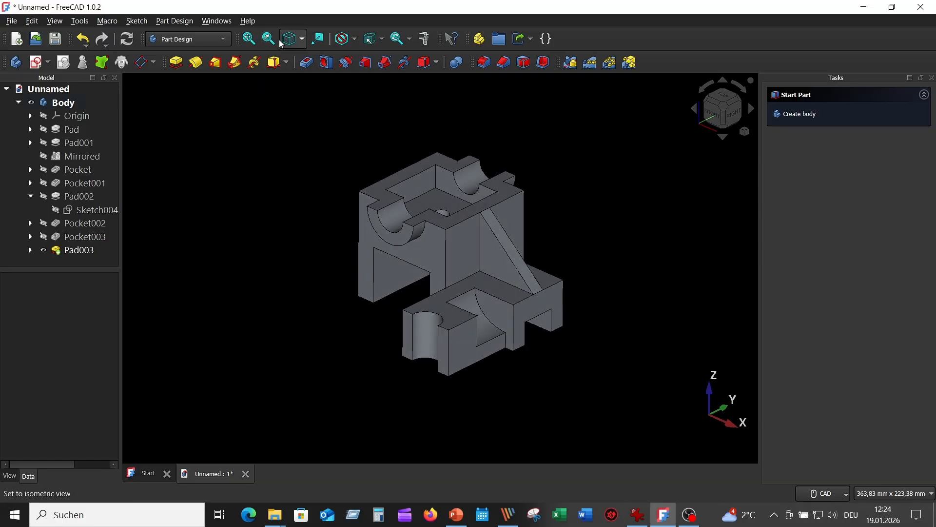
click(250, 39)
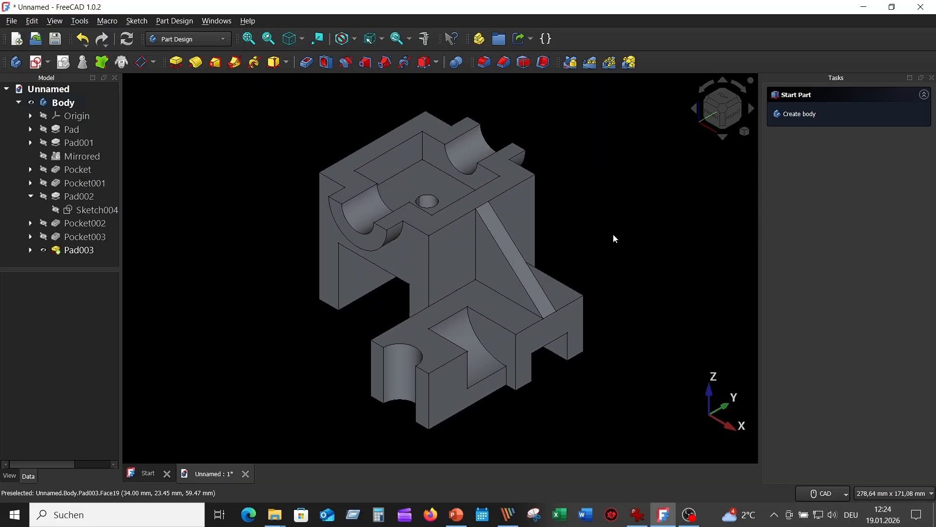